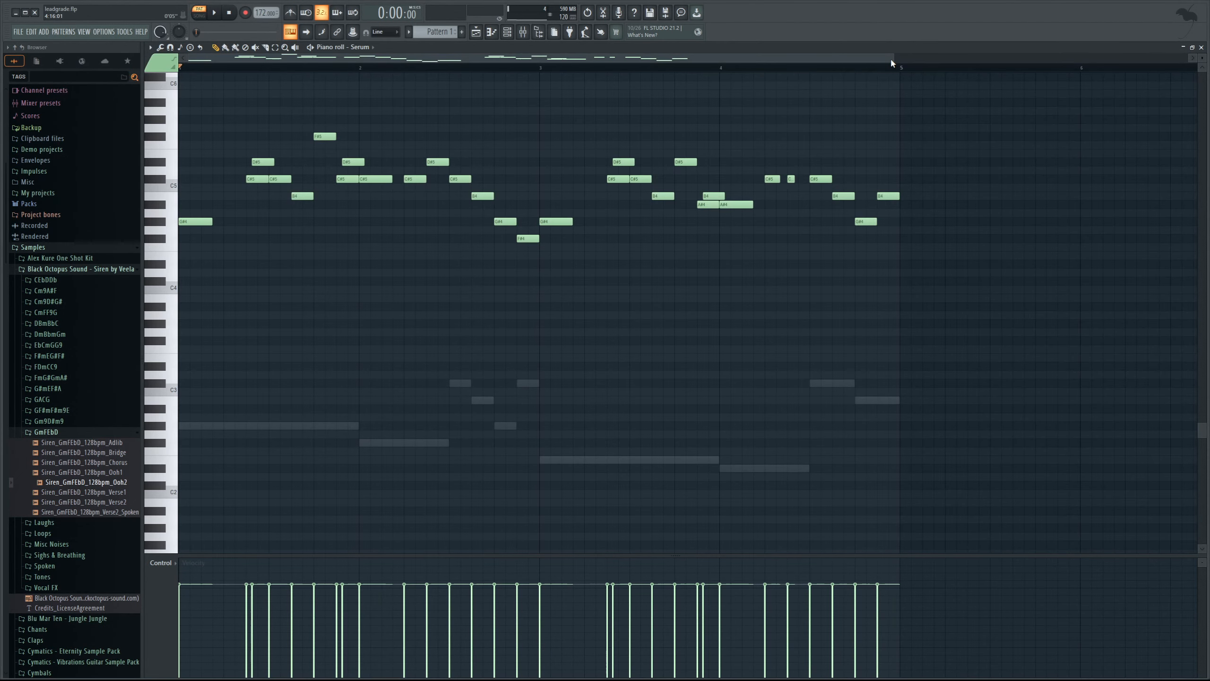
Review the lead channel's Serum patch and play back the whole pattern once
drag(891, 61, 858, 79)
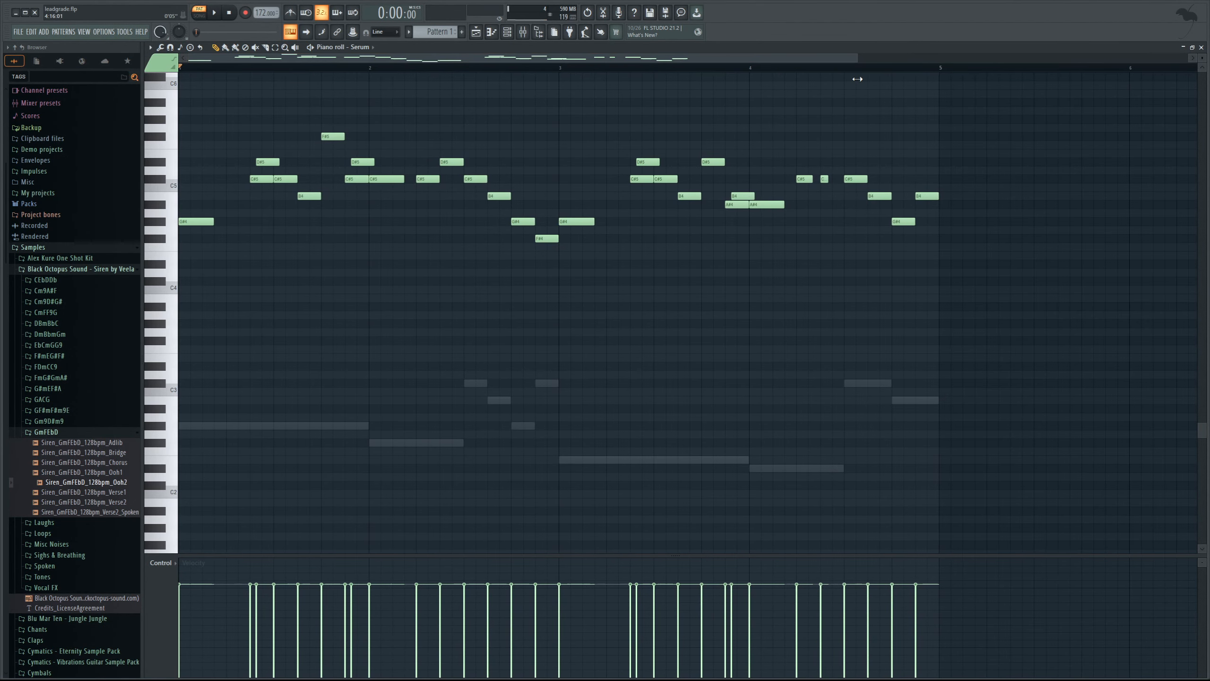
click(507, 32)
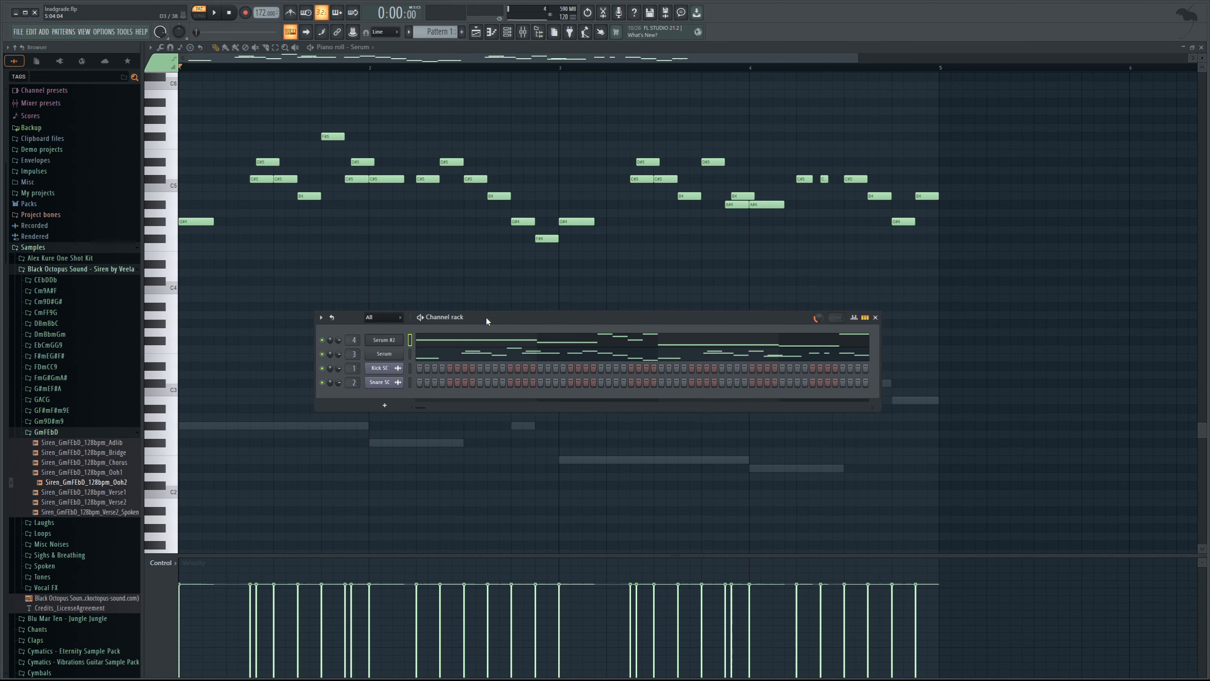
click(401, 353)
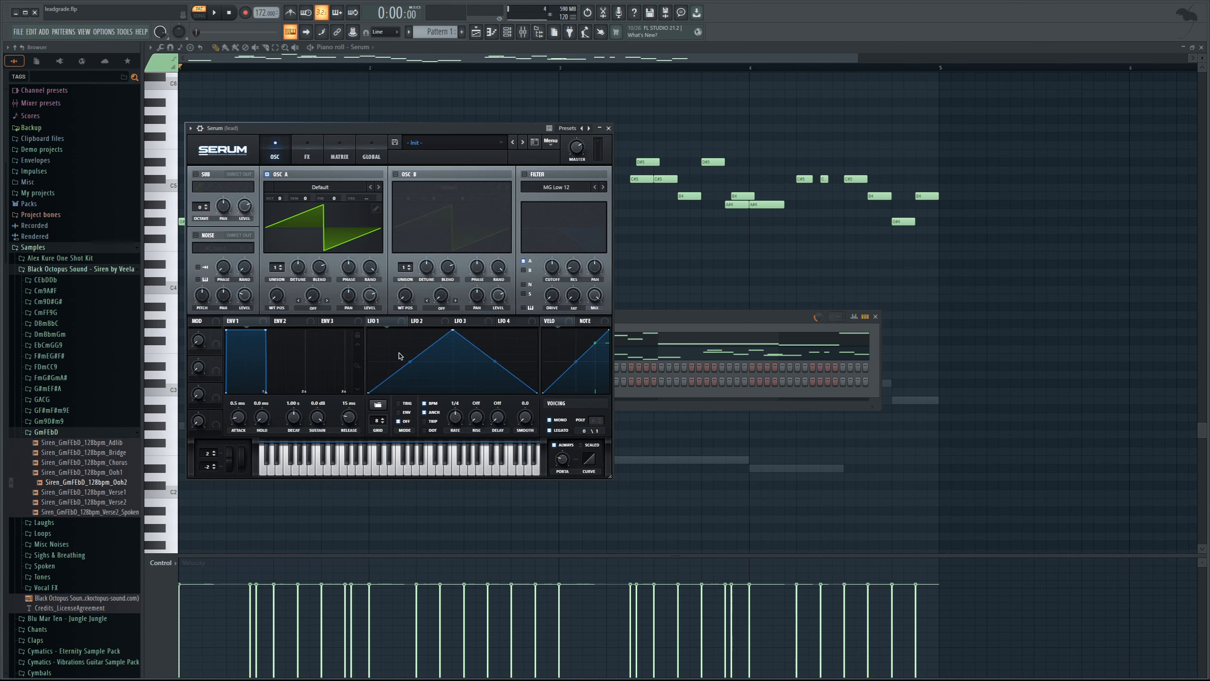
click(373, 57)
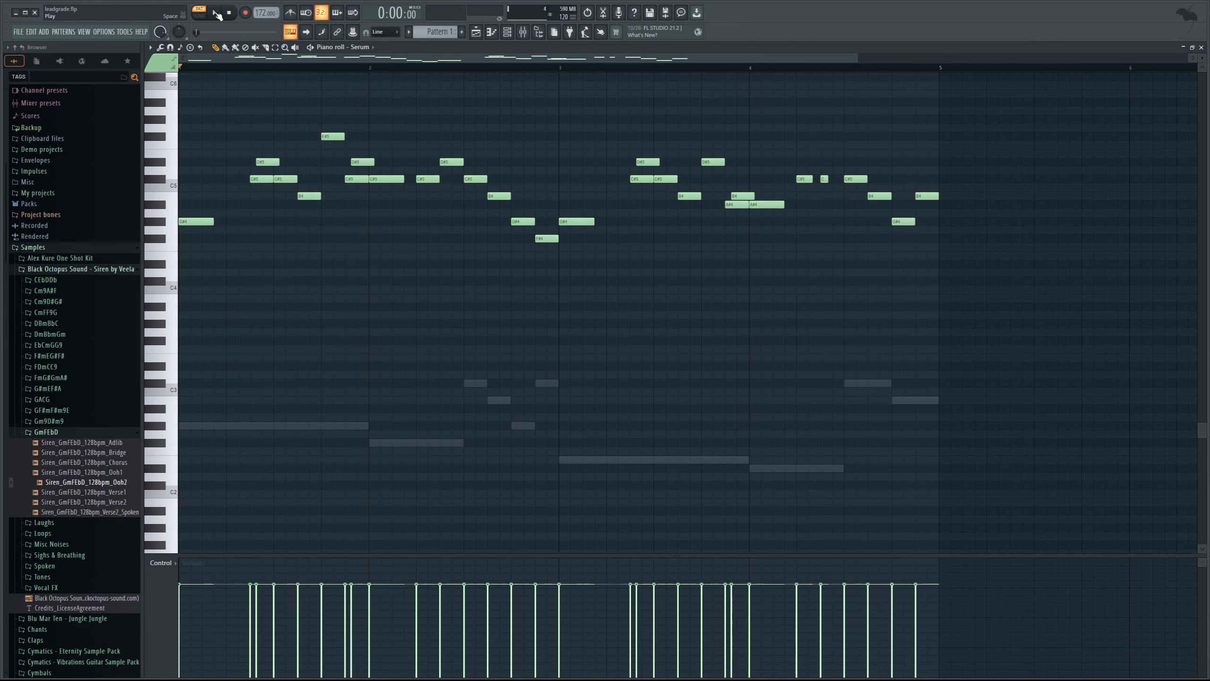
click(217, 14)
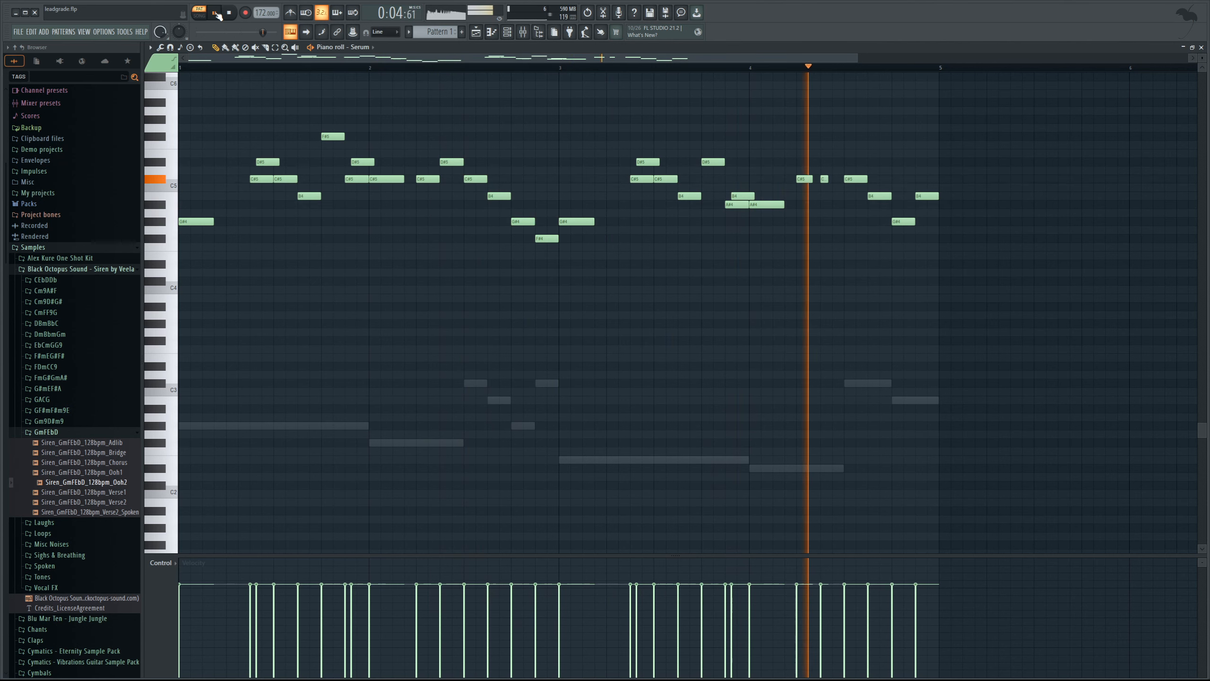
click(234, 14)
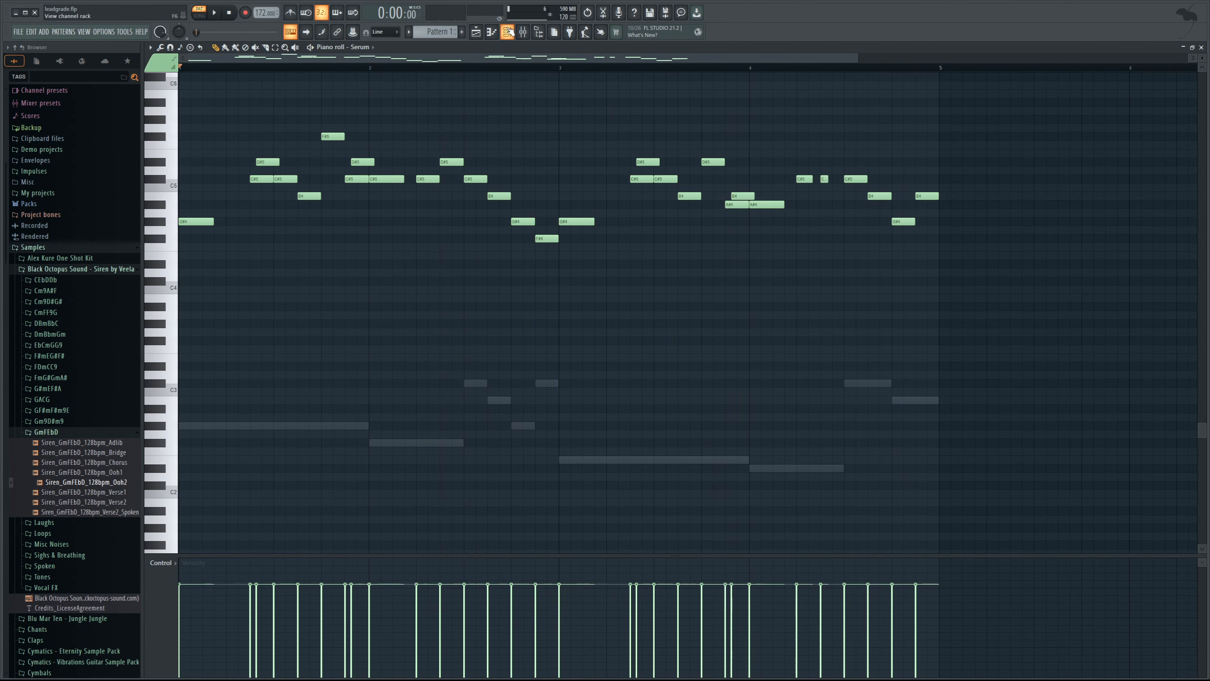
Open the Serum #2 channel's instrument to examine its patch
click(518, 33)
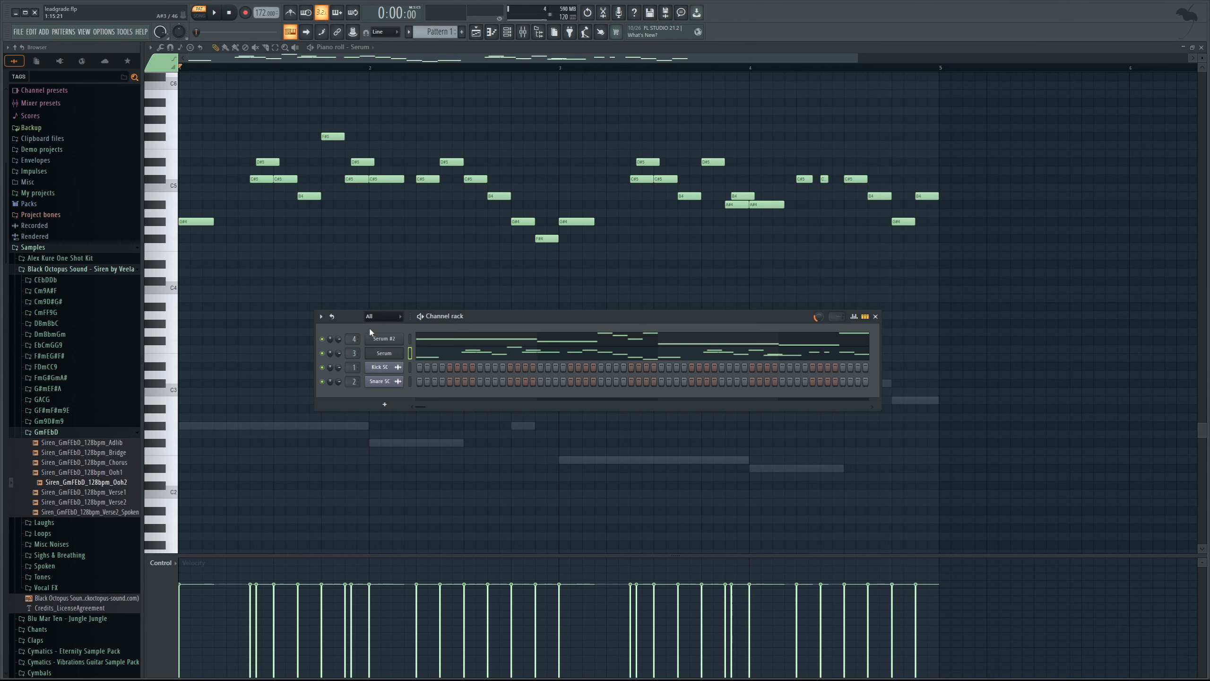
click(383, 339)
drag(427, 136, 749, 163)
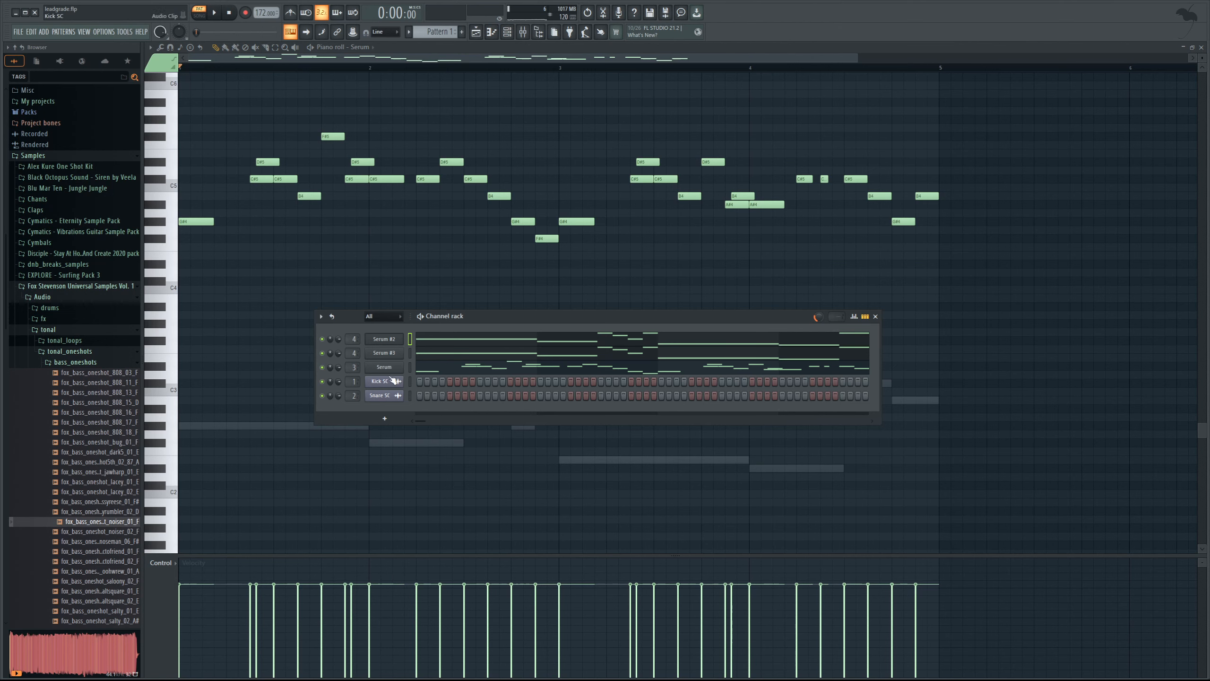
In the lead Serum, load the Basic Shapes wavetable into oscillator A and set its wavetable position to 4
click(384, 370)
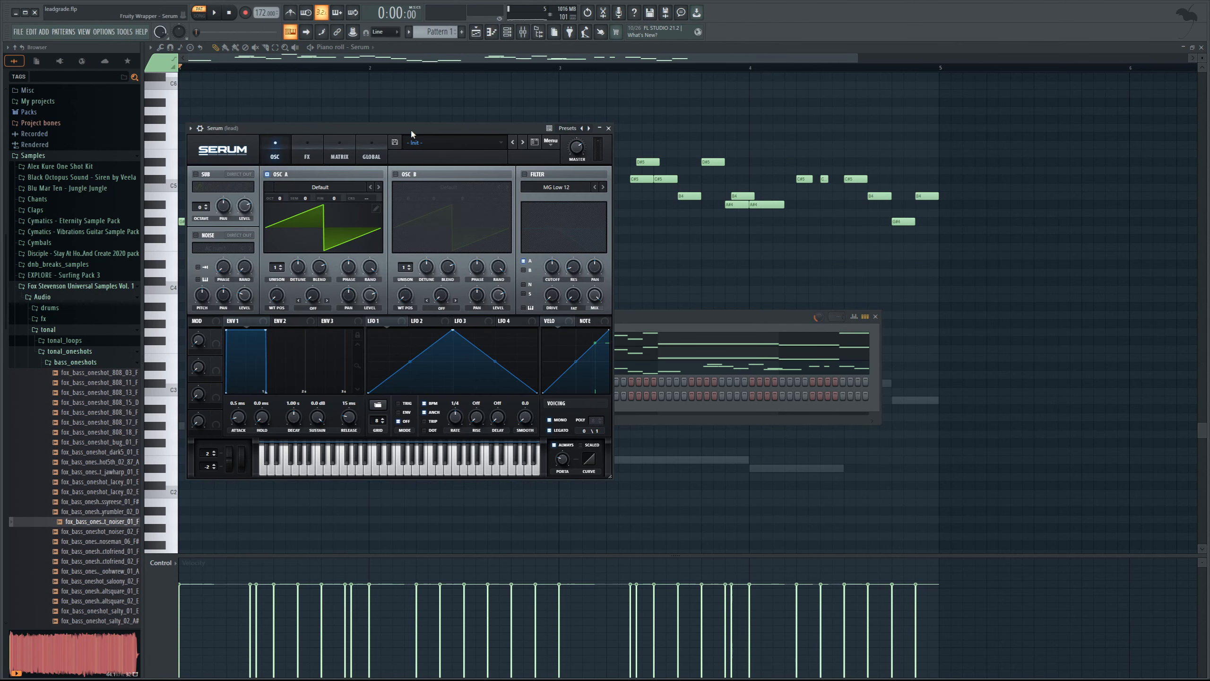
drag(410, 128, 634, 237)
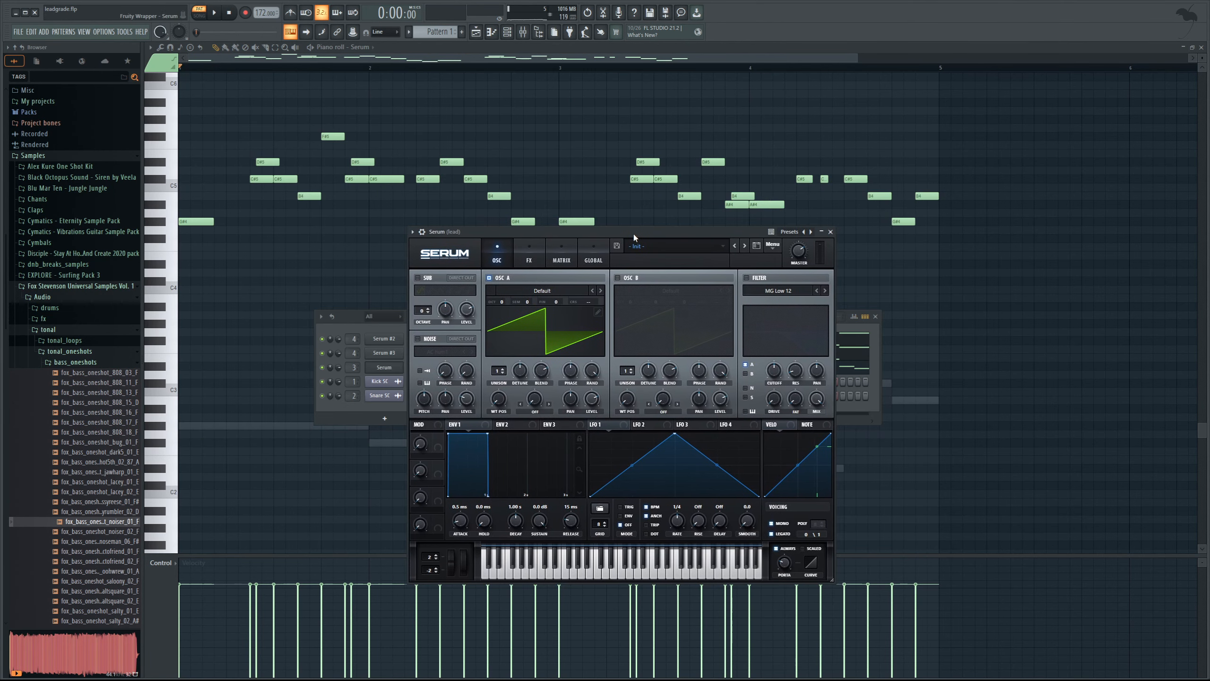
drag(557, 229, 411, 232)
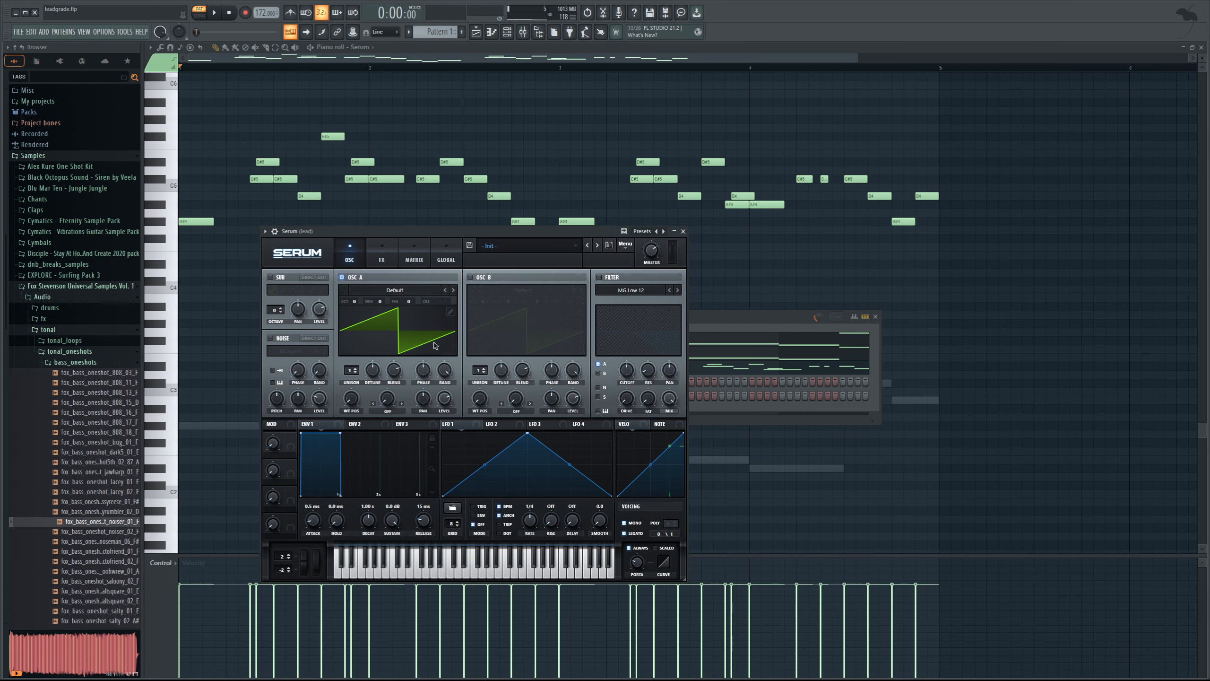
click(453, 290)
drag(341, 402, 385, 349)
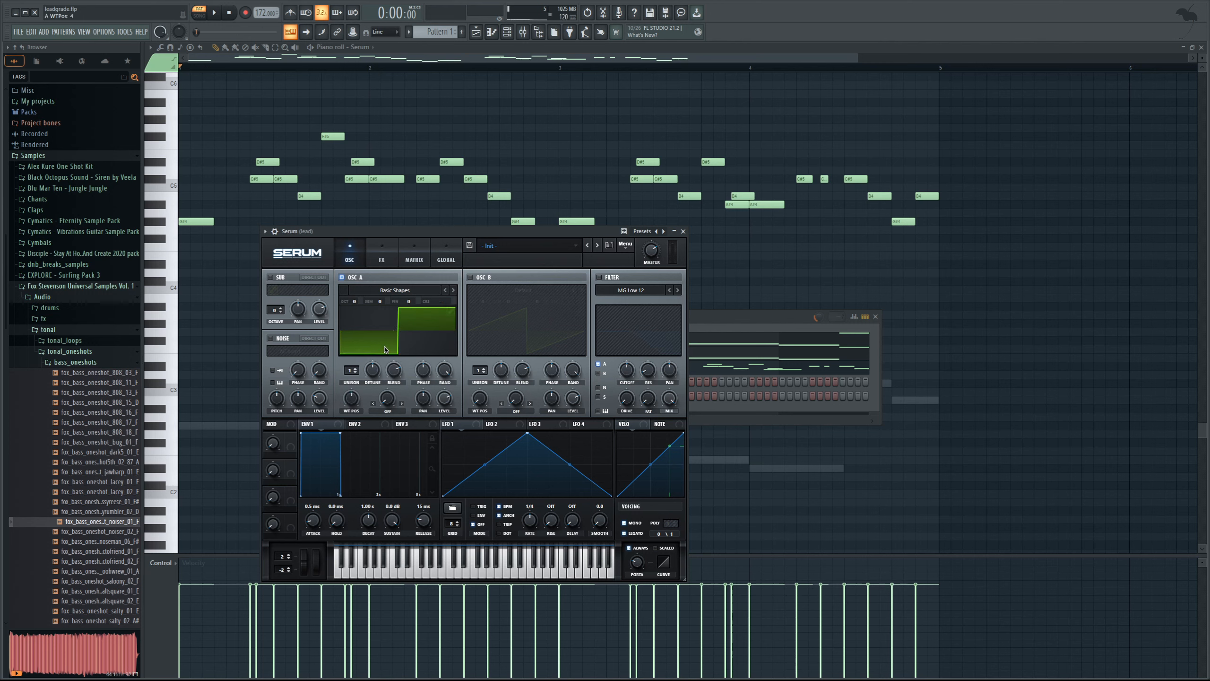
Play back the pattern to hear the square-wave lead
drag(386, 228, 396, 231)
click(216, 13)
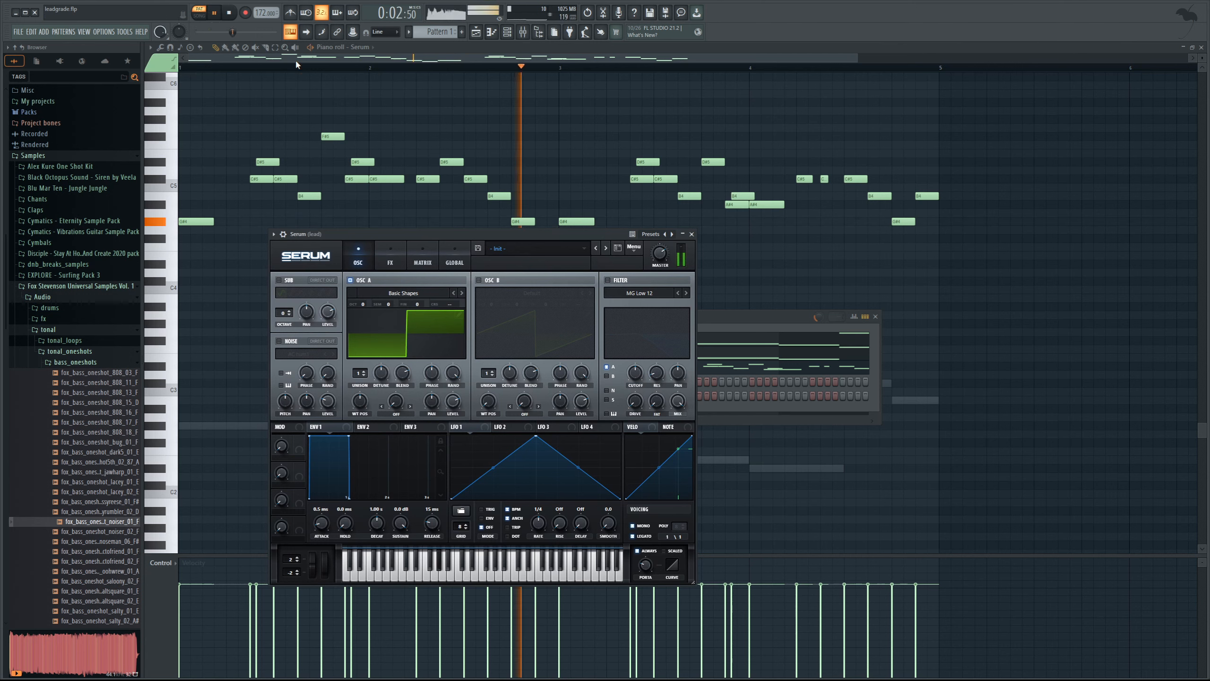
click(231, 13)
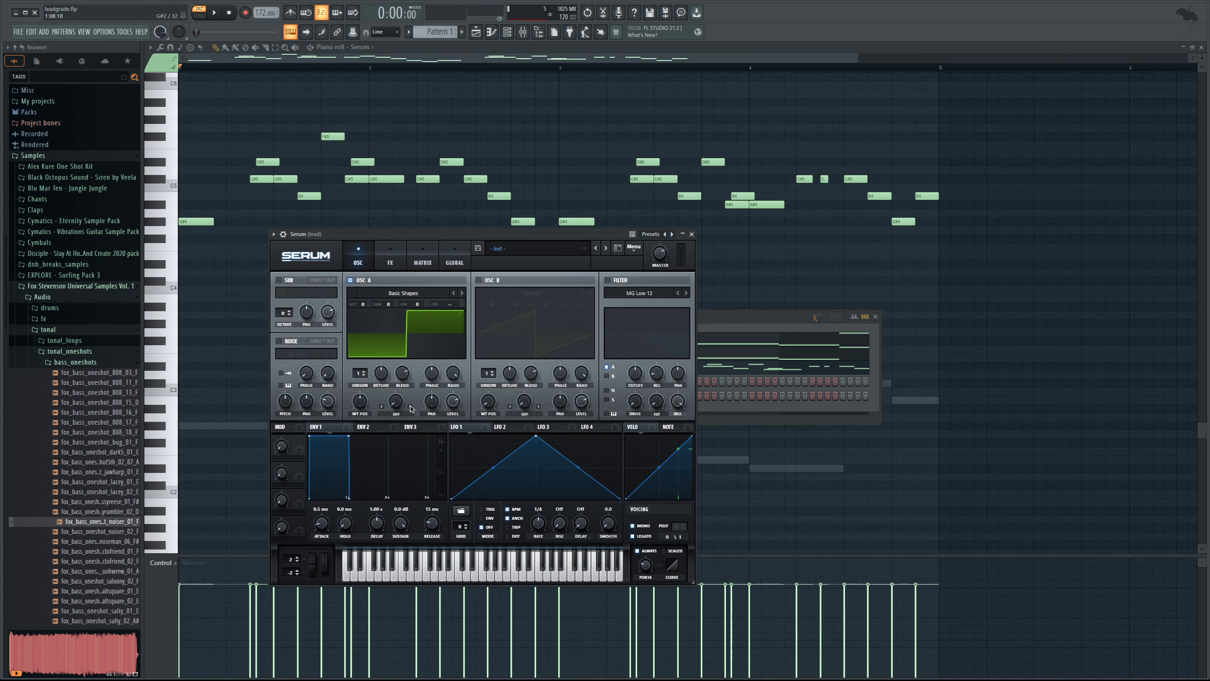
Set oscillator A's warp mode to Sync and raise the warp amount slightly during playback
click(410, 407)
drag(454, 231, 608, 228)
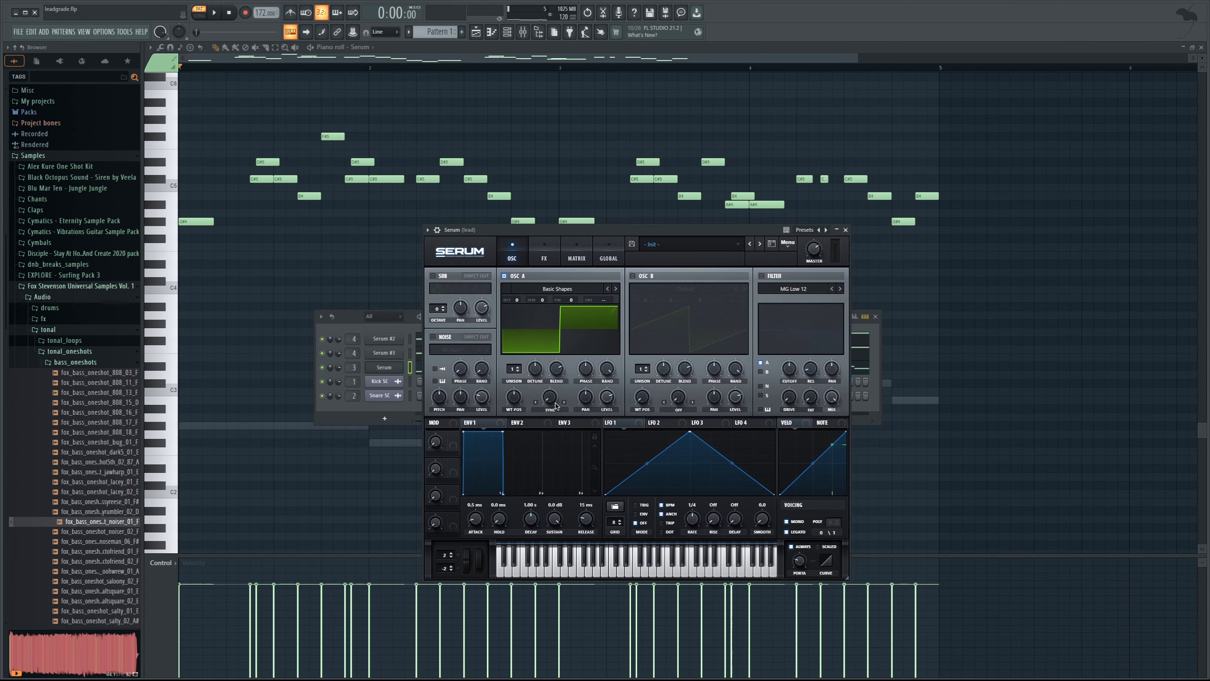
click(214, 12)
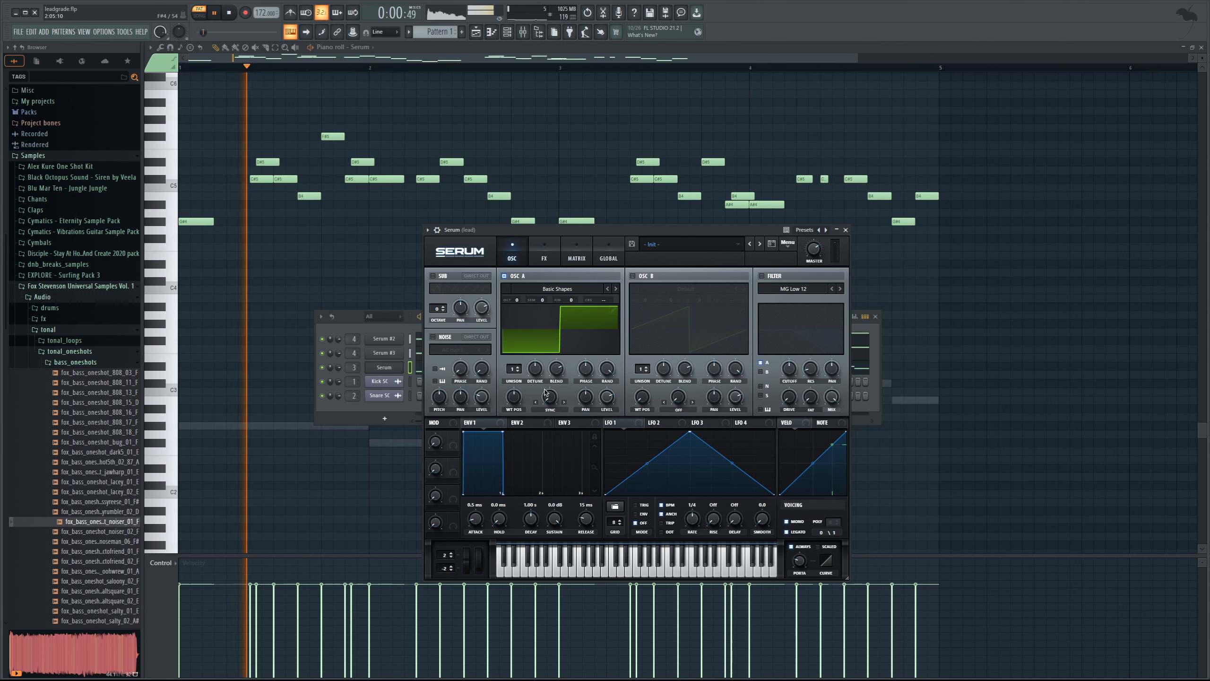
drag(550, 397, 557, 370)
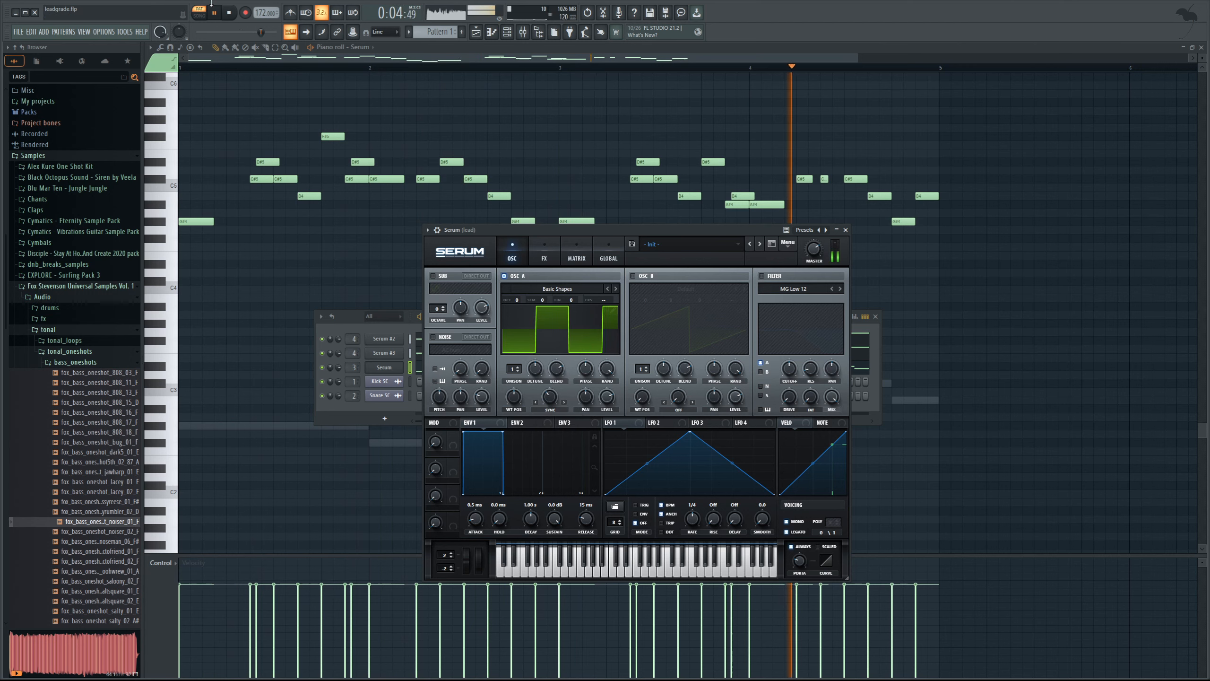
key(space)
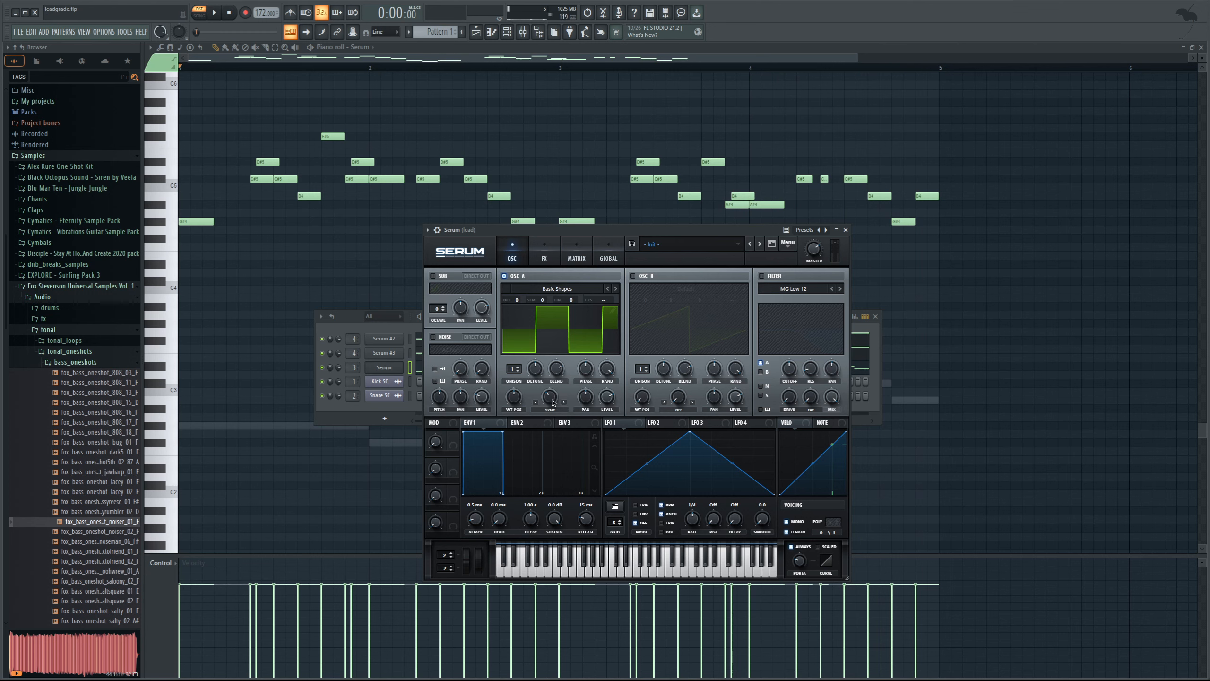
Try oscillator A's Sync warp at 4.18% while the pattern plays
mouse_move(554, 402)
mouse_down()
mouse_move(549, 418)
mouse_move(550, 394)
mouse_up()
key(space)
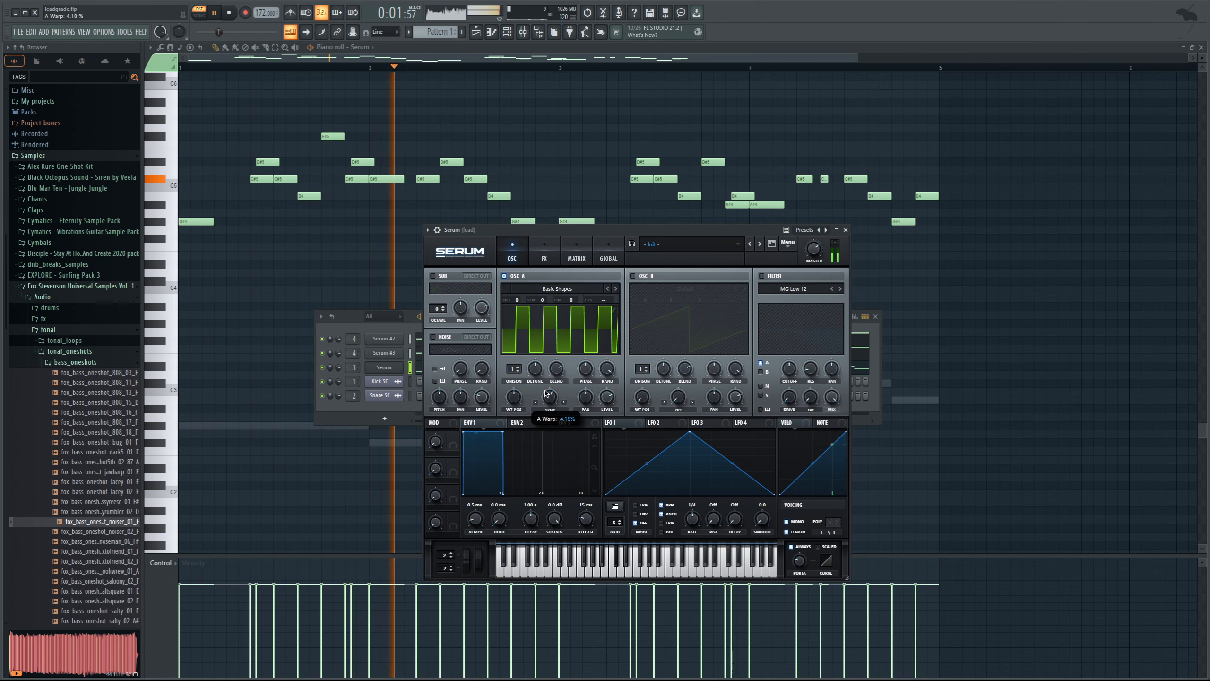
click(230, 14)
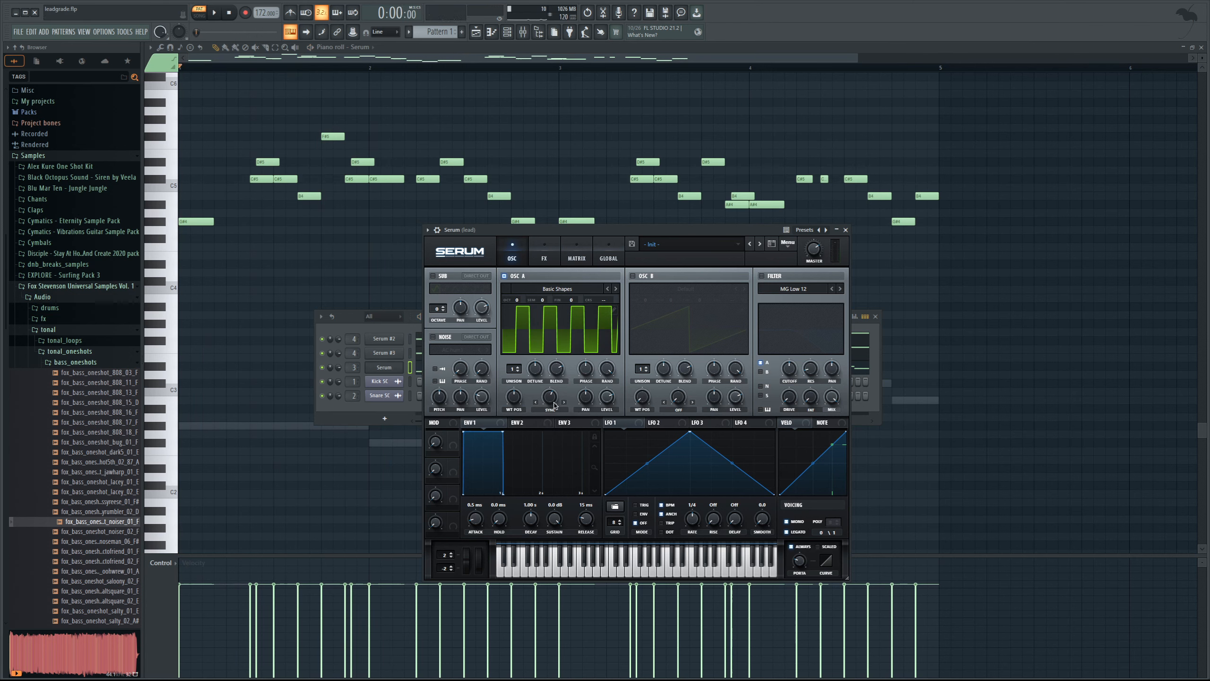
Lower oscillator A's Sync warp to about 1.56% and turn down its random phase while auditioning the pattern
drag(551, 403, 552, 426)
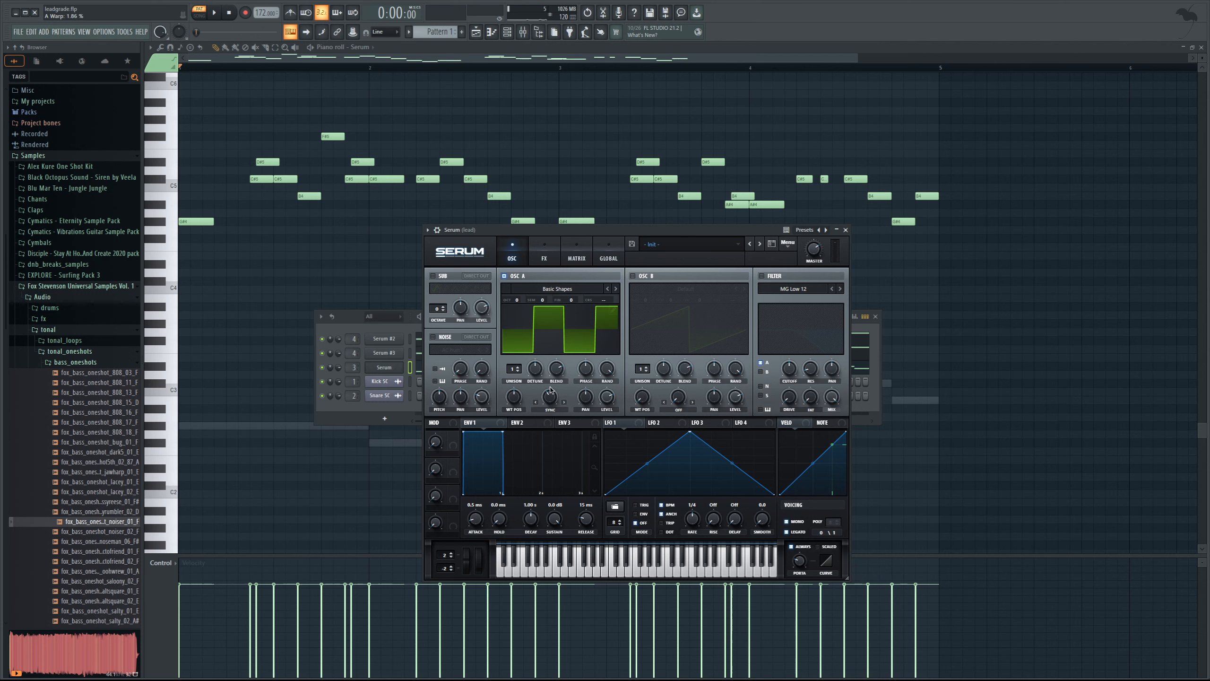
click(216, 14)
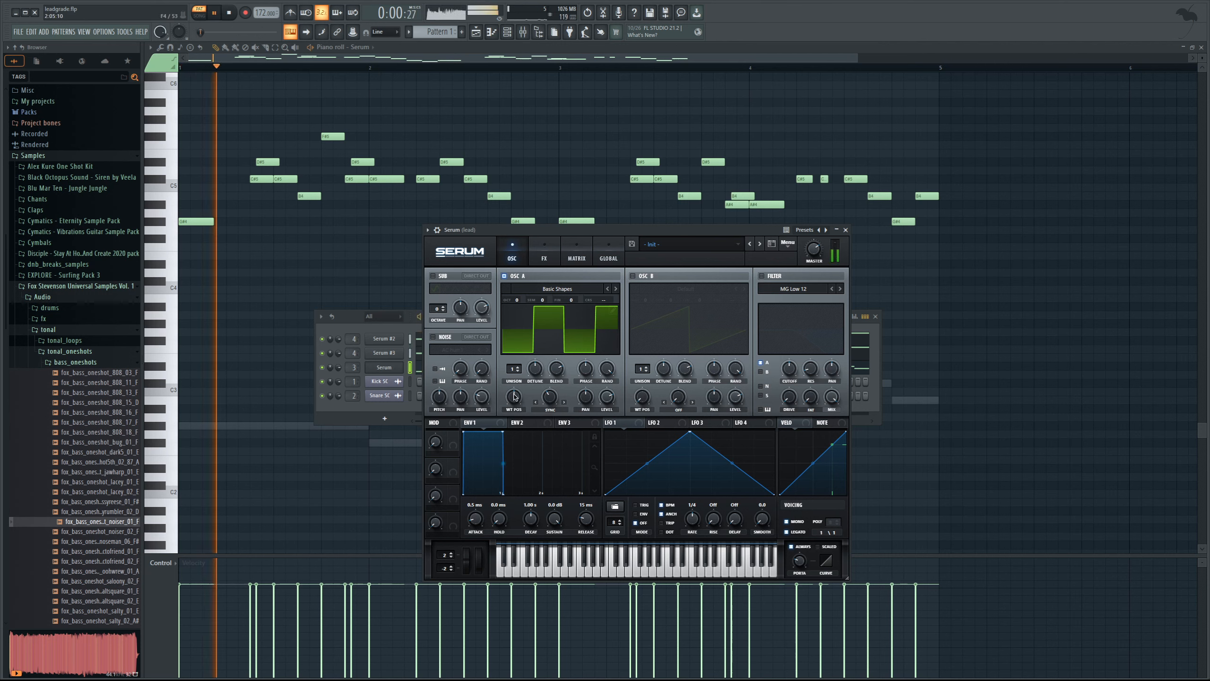
drag(549, 399, 543, 409)
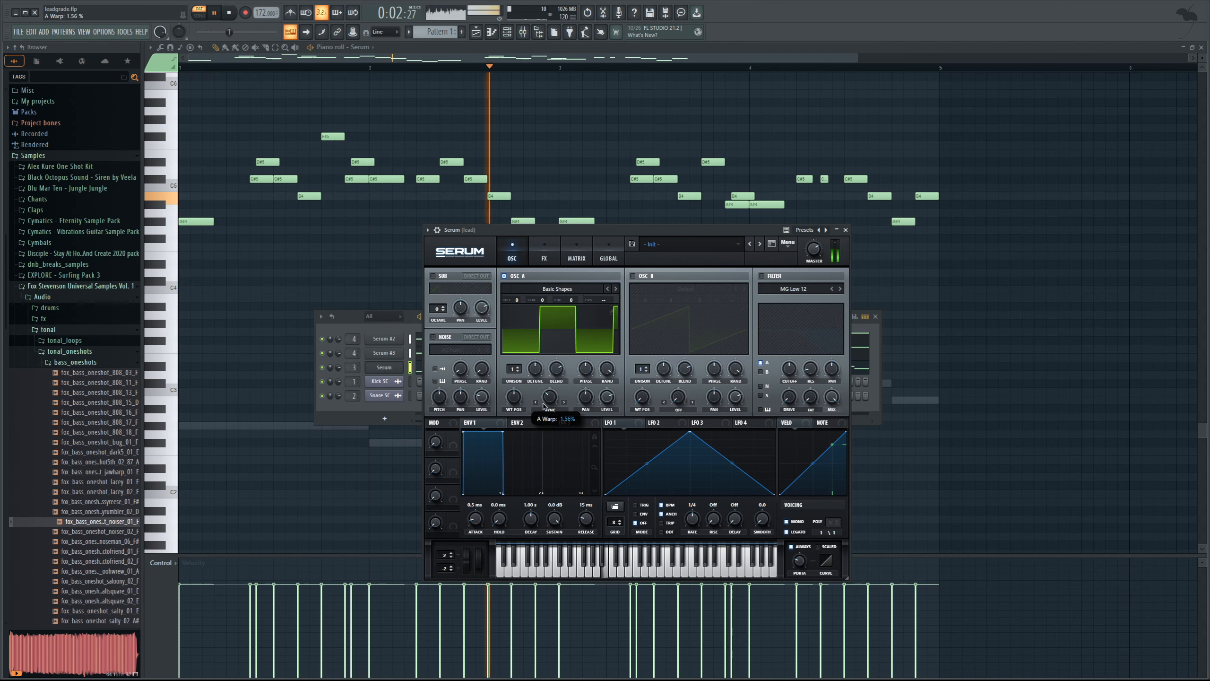
drag(606, 370, 581, 461)
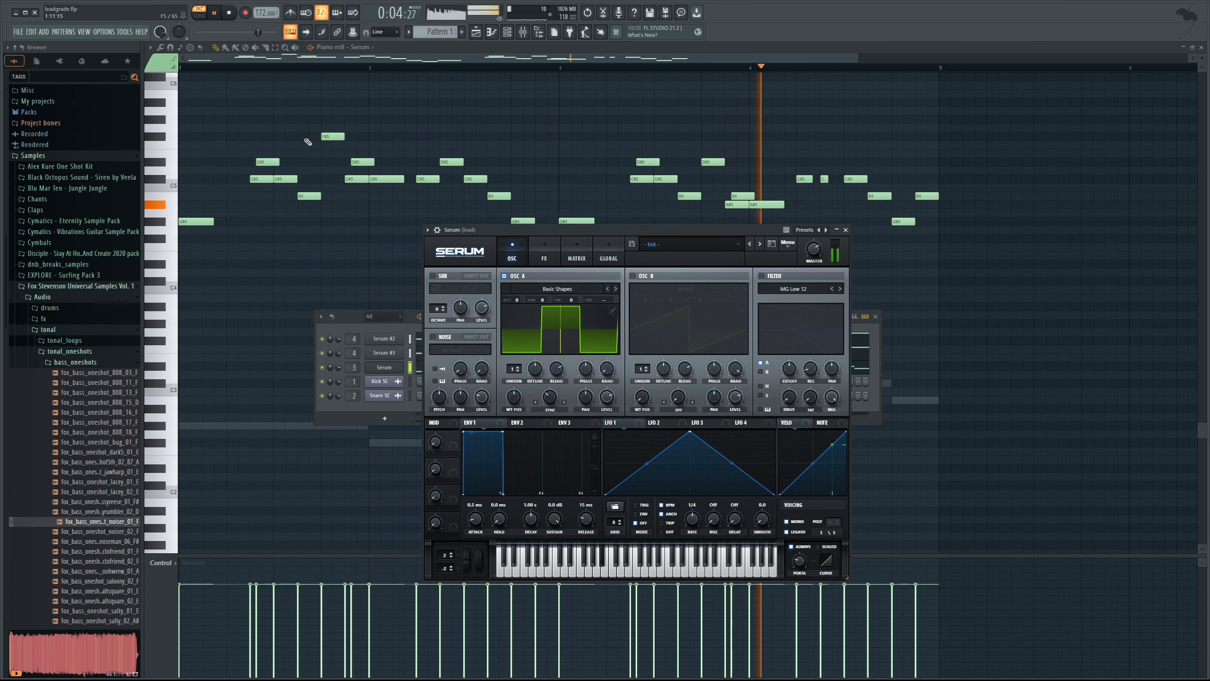
key(space)
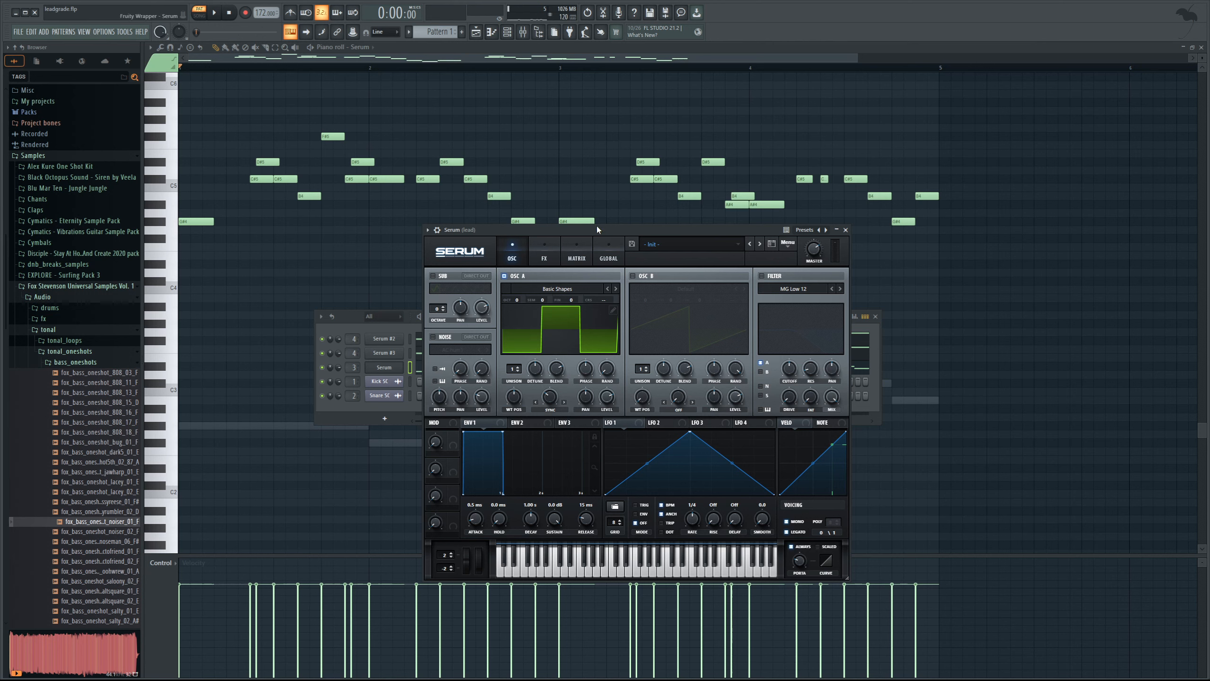
Enable oscillator B with the Basic Shapes square wave and a Sync warp of 1.42%
drag(600, 228, 605, 252)
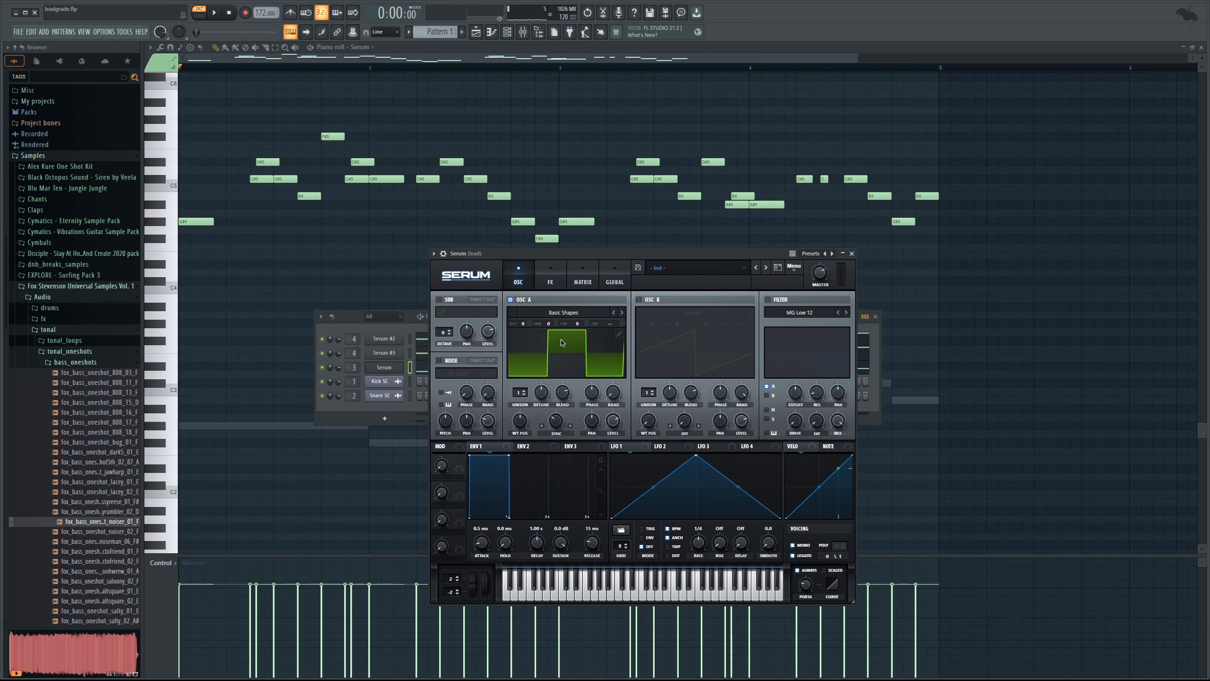
click(639, 300)
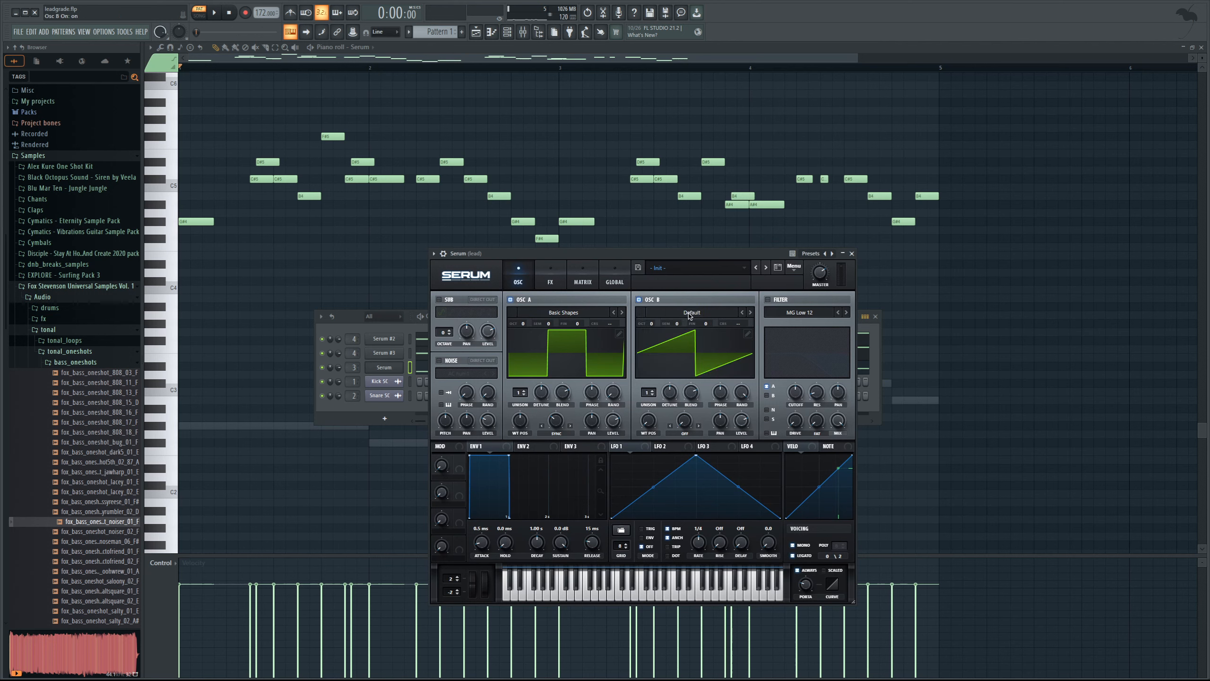
click(750, 313)
drag(649, 420, 696, 395)
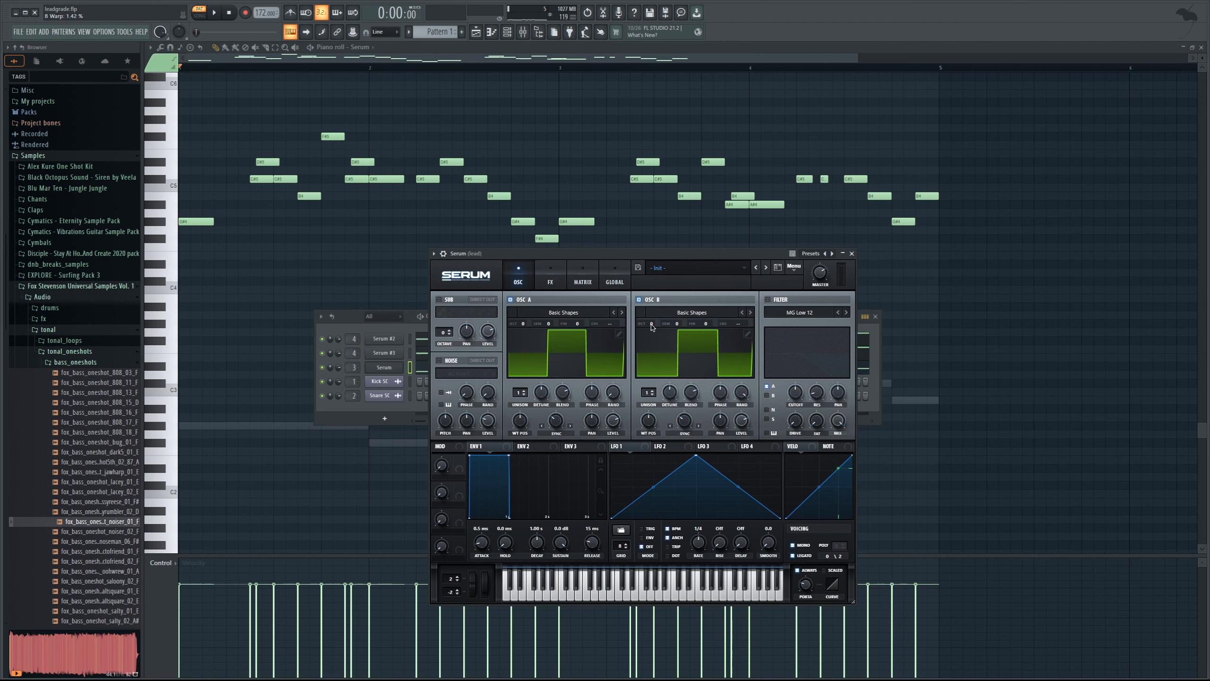
Raise oscillator B by one octave, give it 4 unison voices, and audition the pattern
drag(652, 327, 652, 323)
mouse_move(656, 394)
mouse_down()
mouse_move(662, 383)
mouse_move(660, 400)
mouse_up()
key(space)
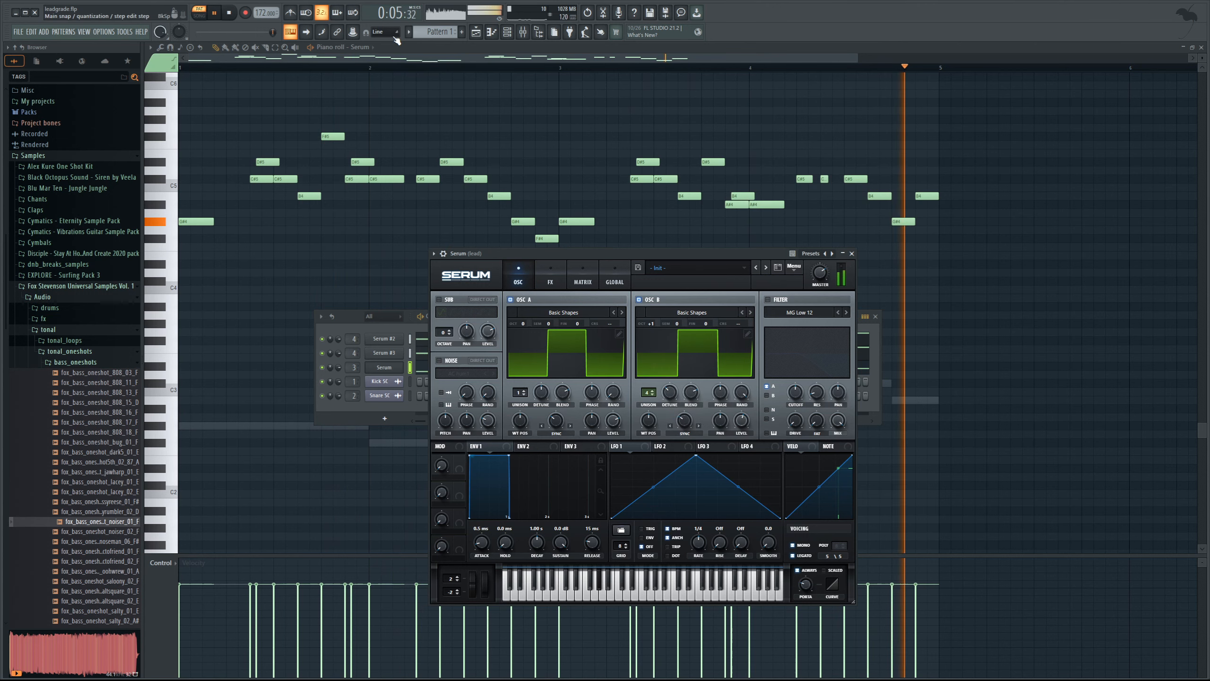
click(230, 15)
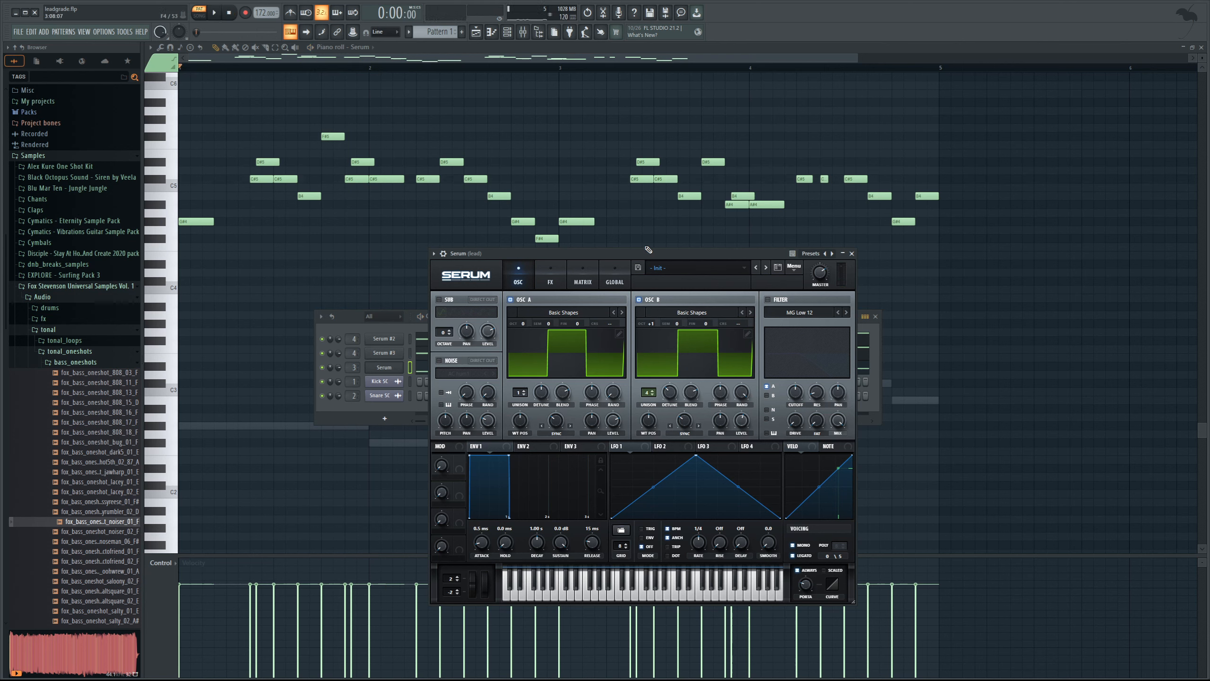
Enable the Delay effect in the lead Serum and narrow its filter band, keeping the mixer open on the lead track
drag(602, 270, 525, 245)
click(472, 258)
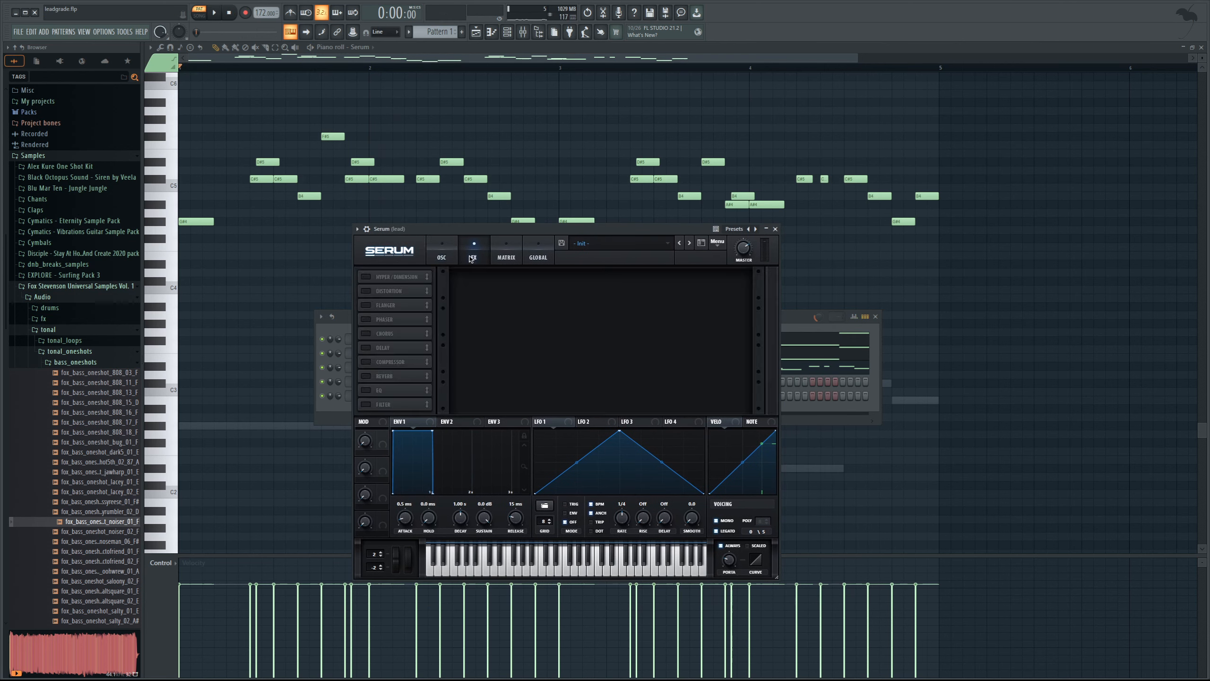
click(528, 33)
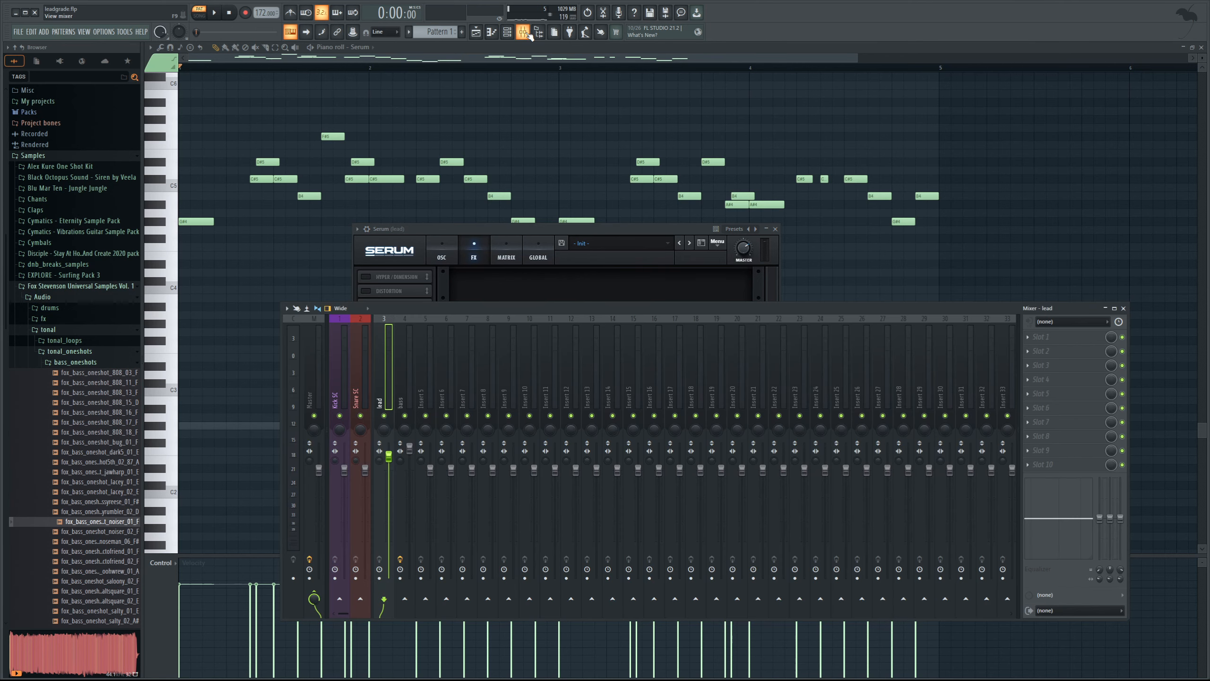
drag(472, 229, 600, 238)
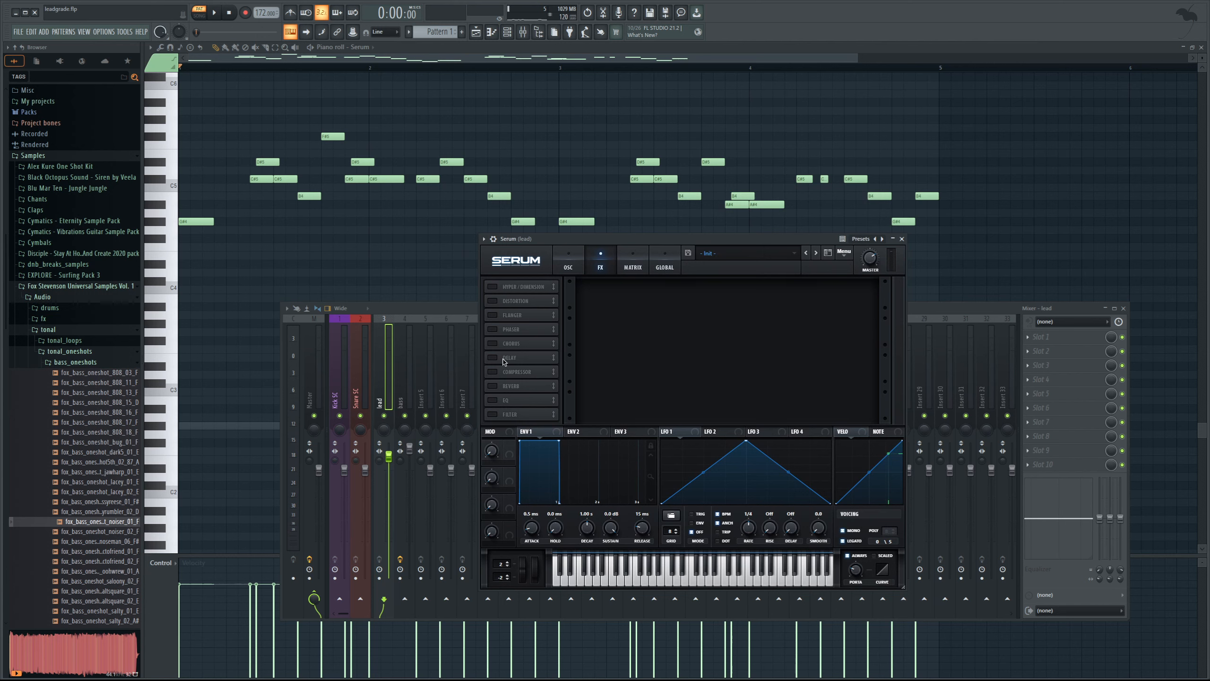
click(493, 358)
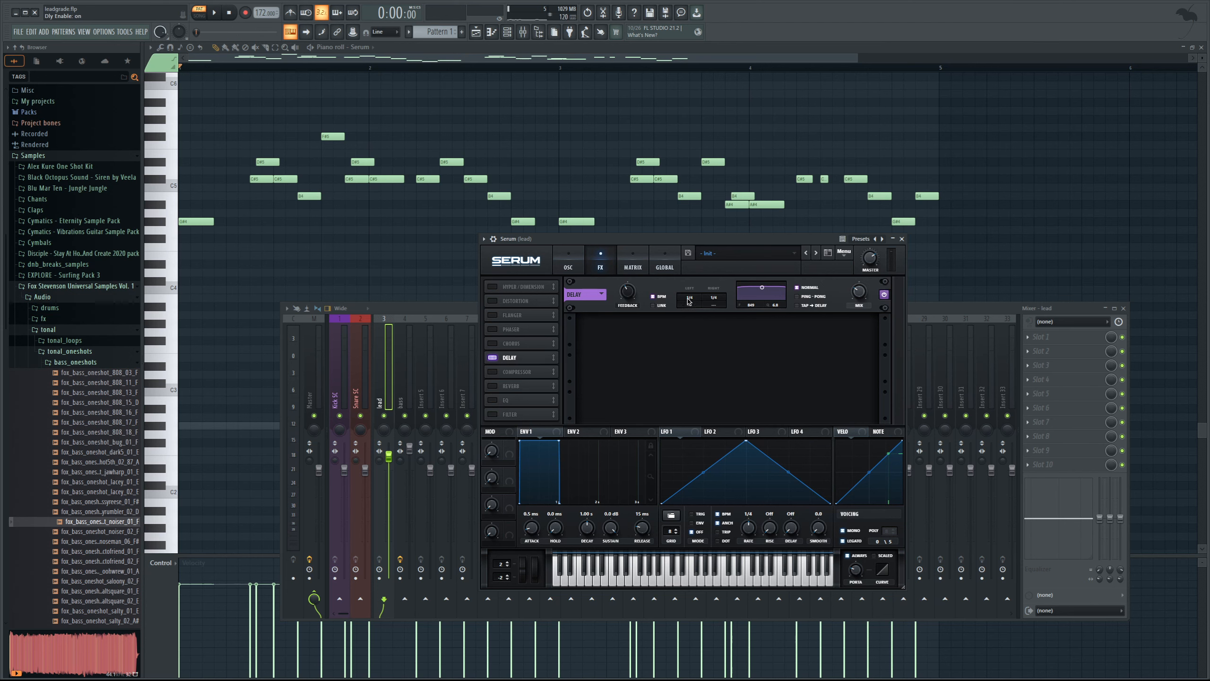
drag(763, 293, 767, 305)
click(926, 308)
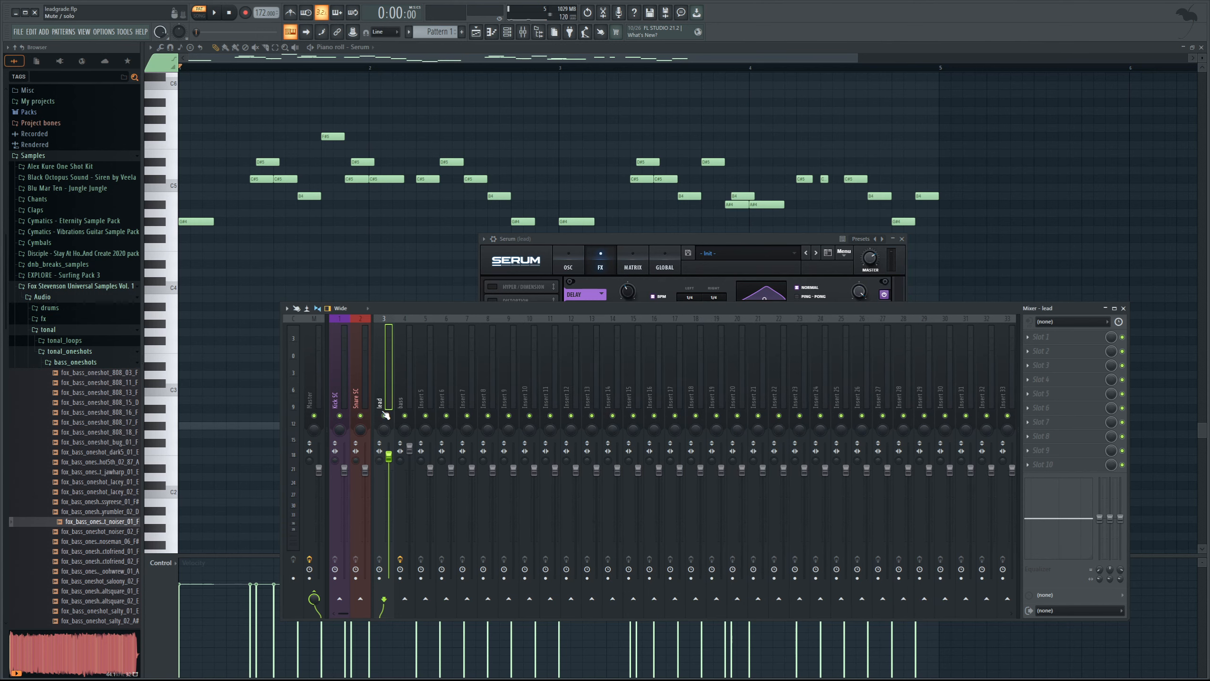
Solo the lead track in the mixer and audition the pattern with the delay
right_click(384, 416)
key(space)
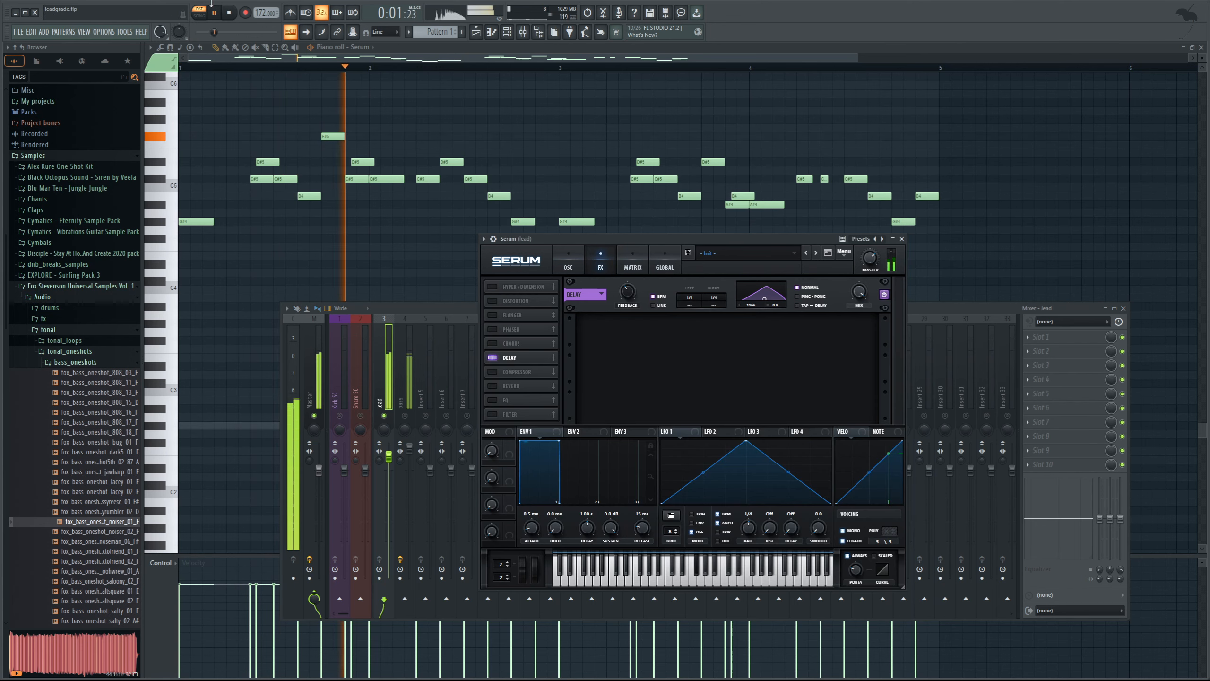
key(space)
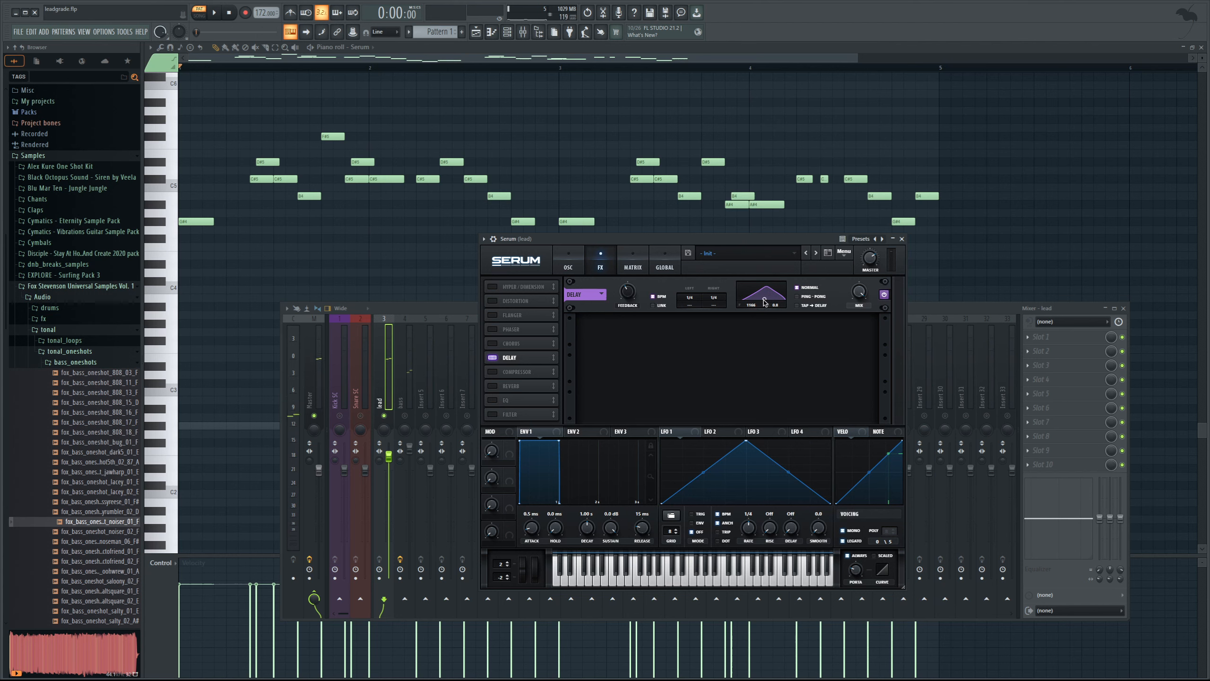
Sweep the delay's filter band to the lowest frequencies and to the highest, auditioning the pattern at each extreme
drag(764, 301, 768, 304)
drag(756, 301, 741, 302)
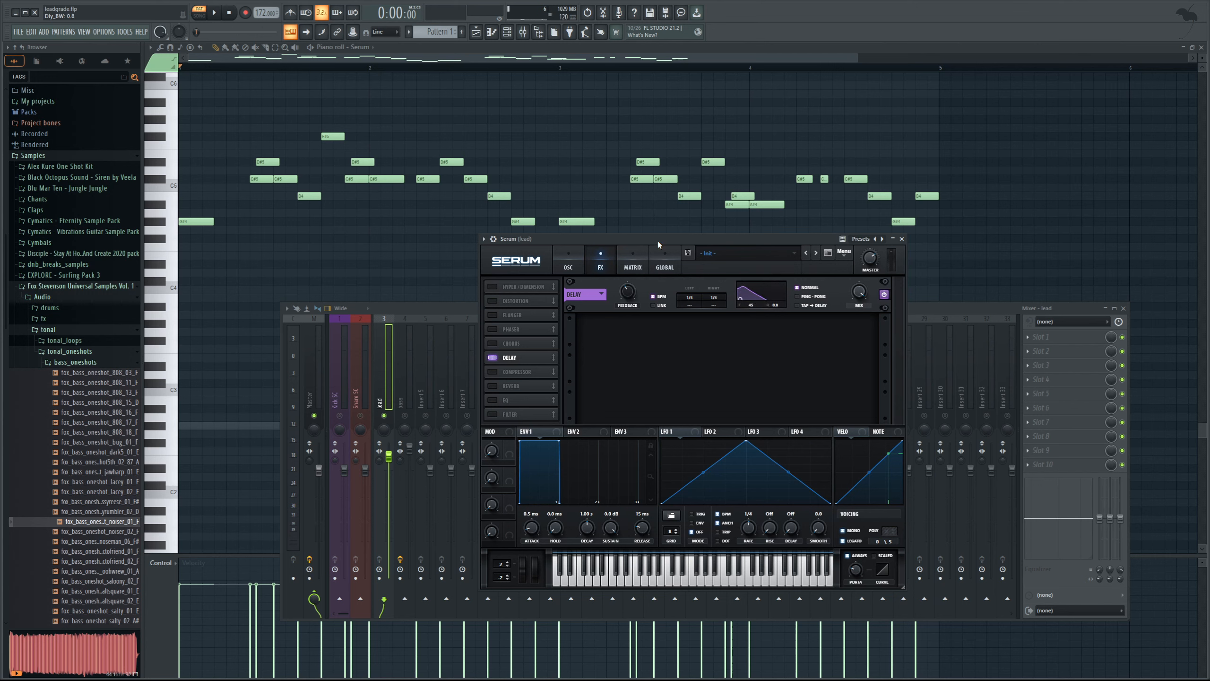
click(219, 14)
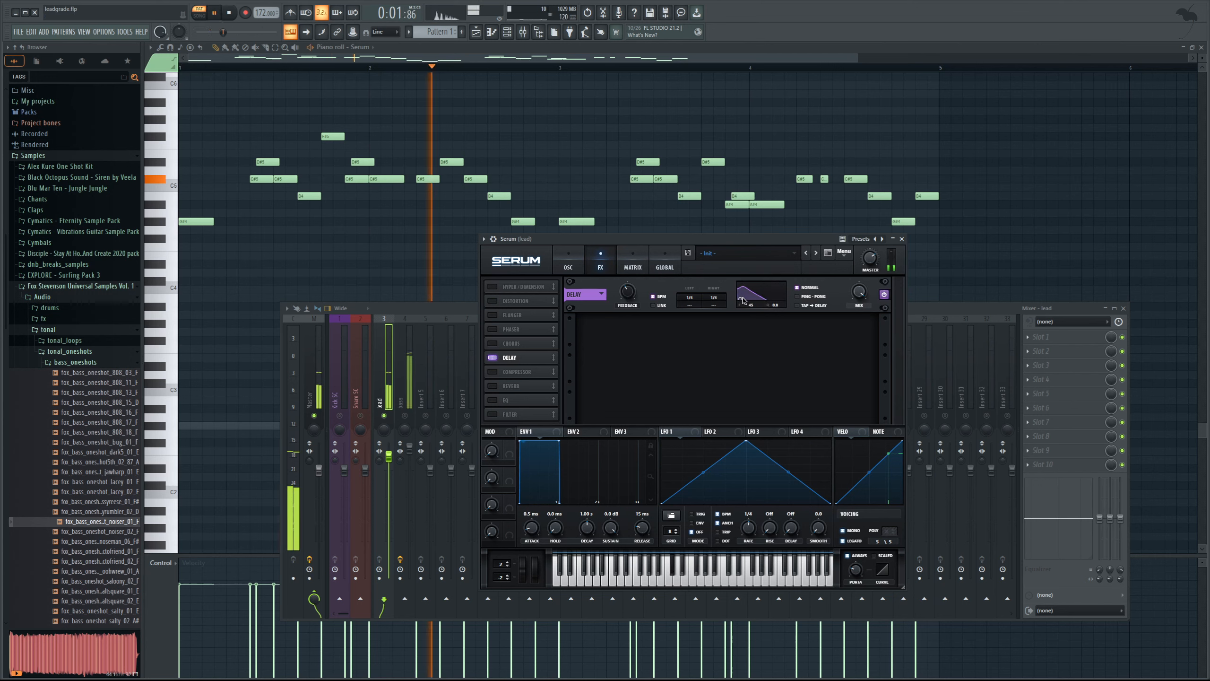
drag(743, 300, 783, 303)
click(238, 12)
key(space)
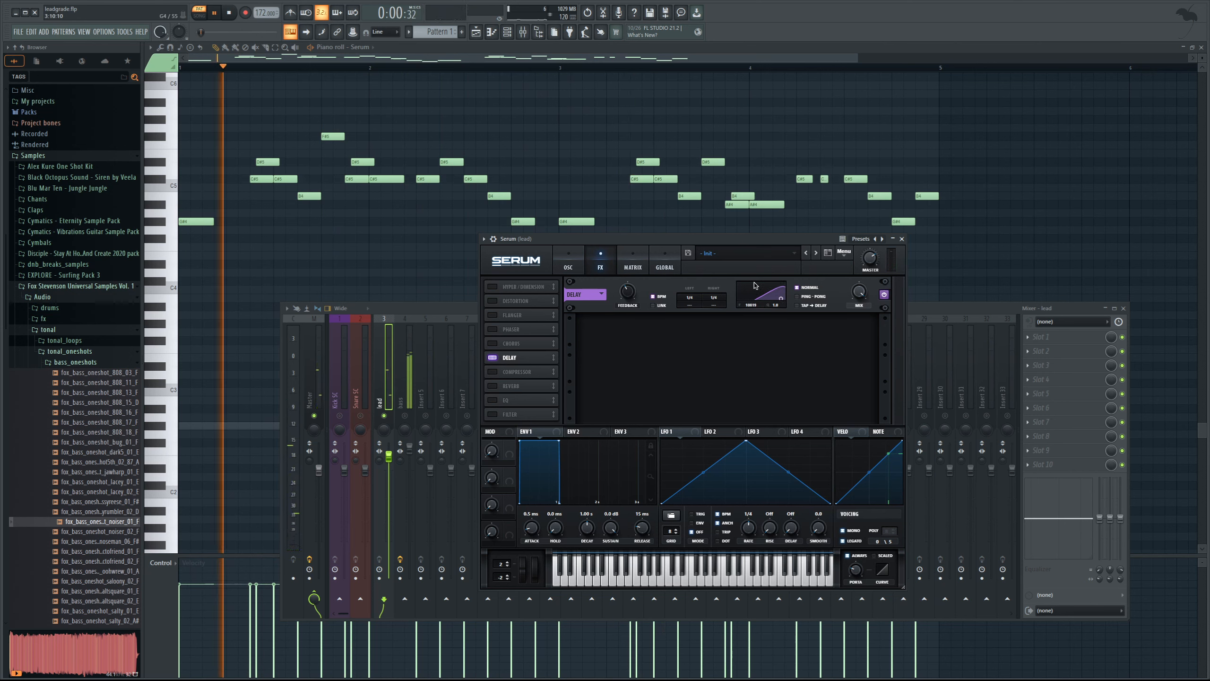
key(space)
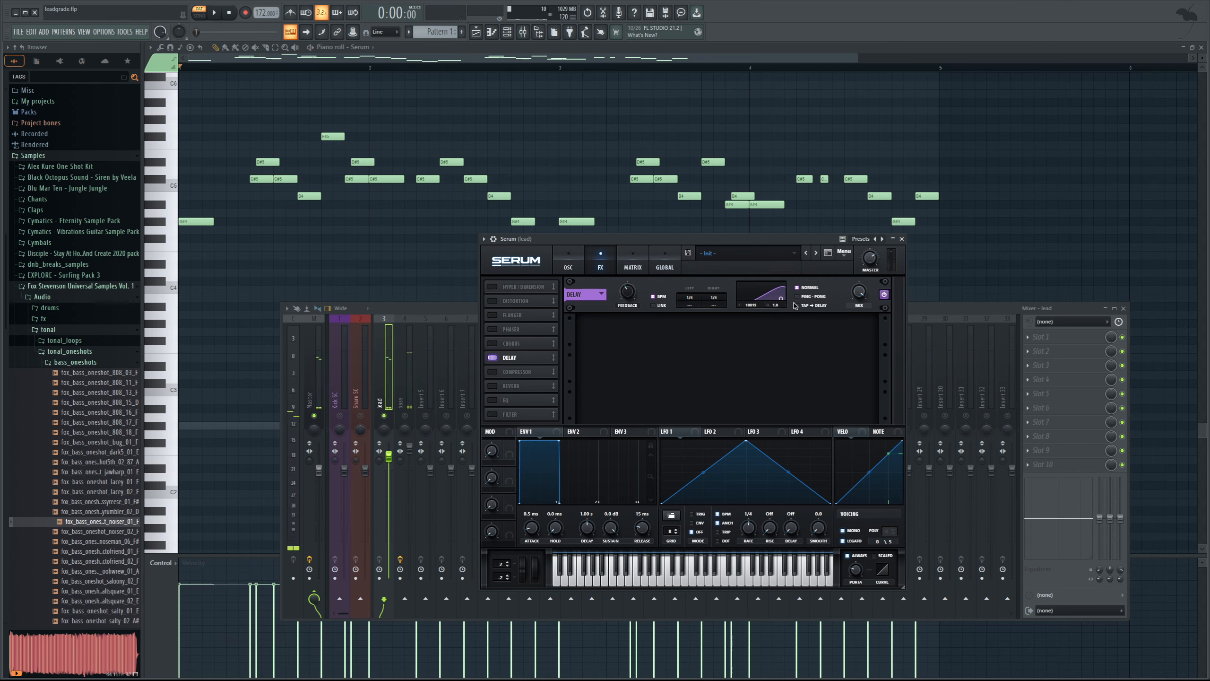
Lower the delay's mix and settle its filter on a mid-range band while auditioning the pattern
drag(782, 299, 782, 311)
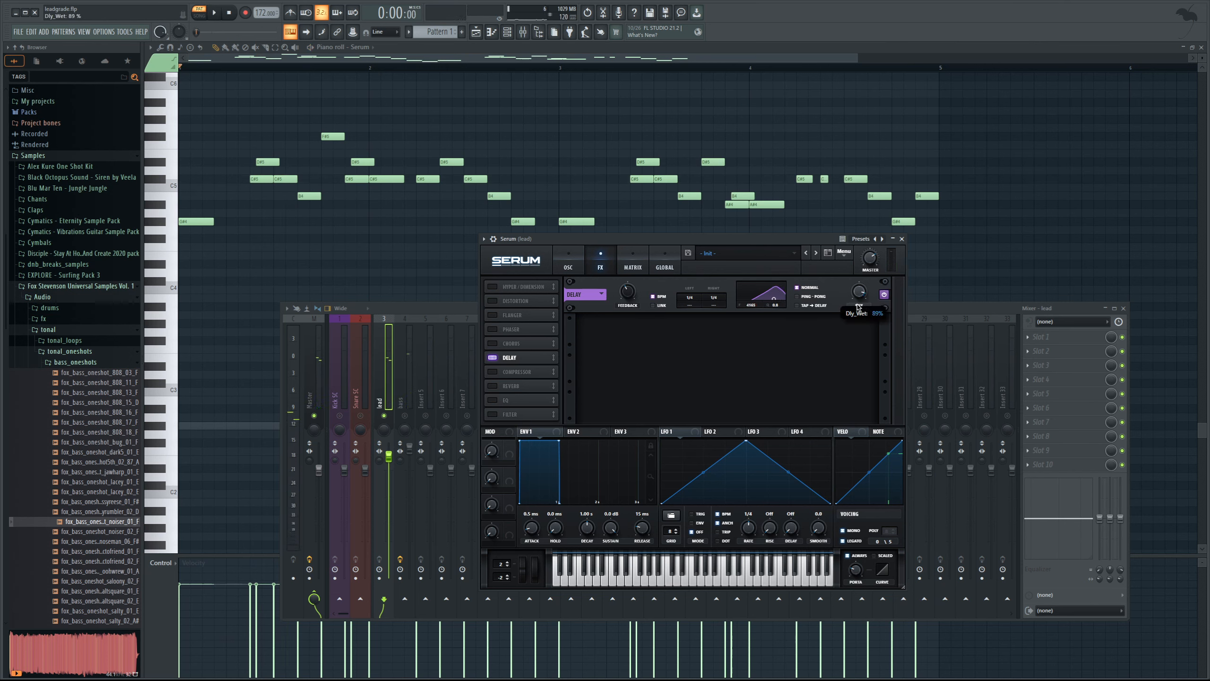
drag(859, 308, 856, 330)
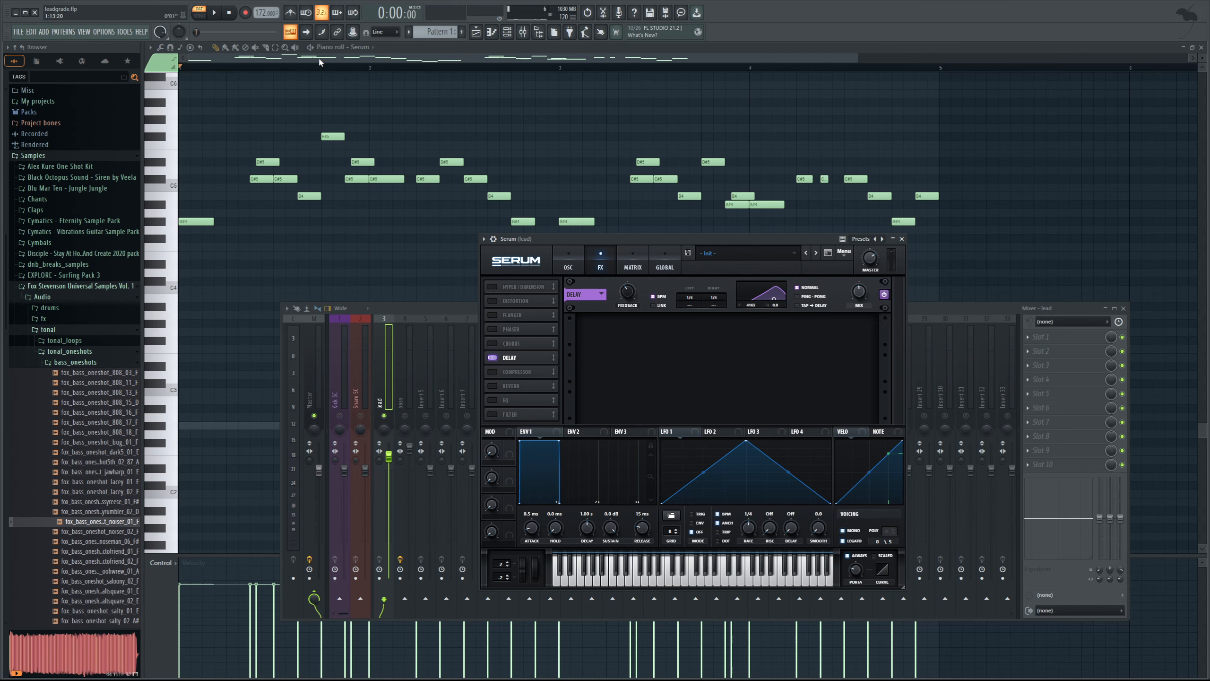
key(space)
drag(775, 300, 773, 299)
key(space)
drag(776, 301, 764, 307)
key(space)
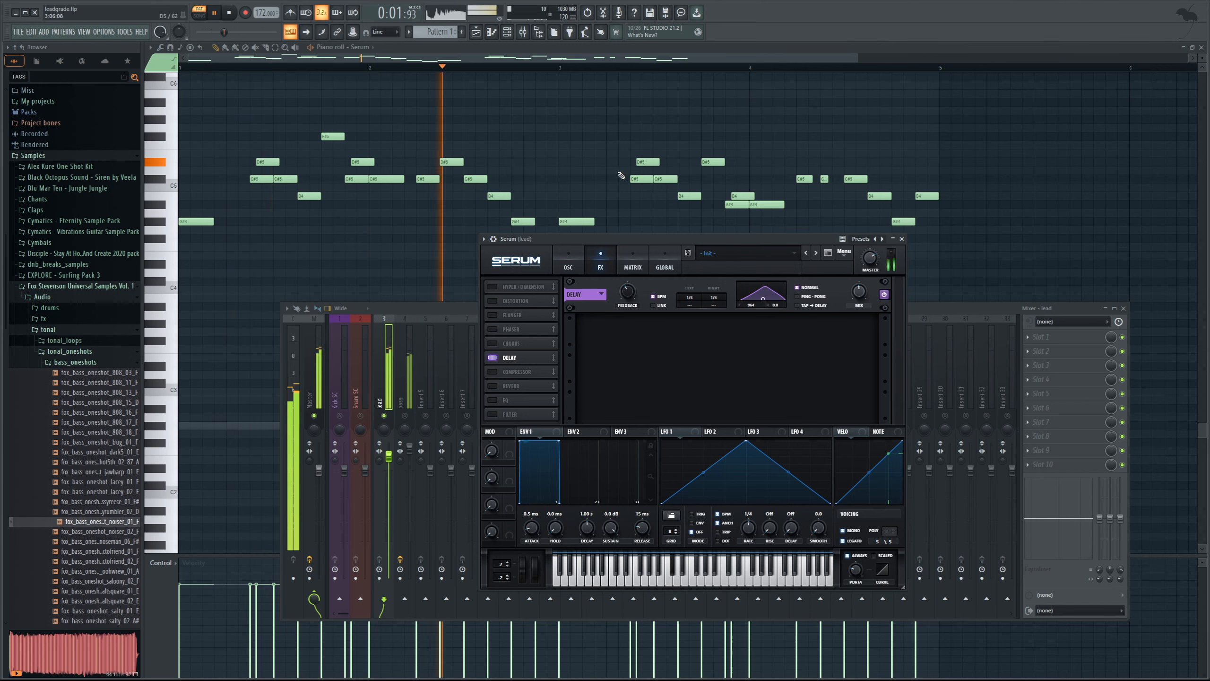
key(space)
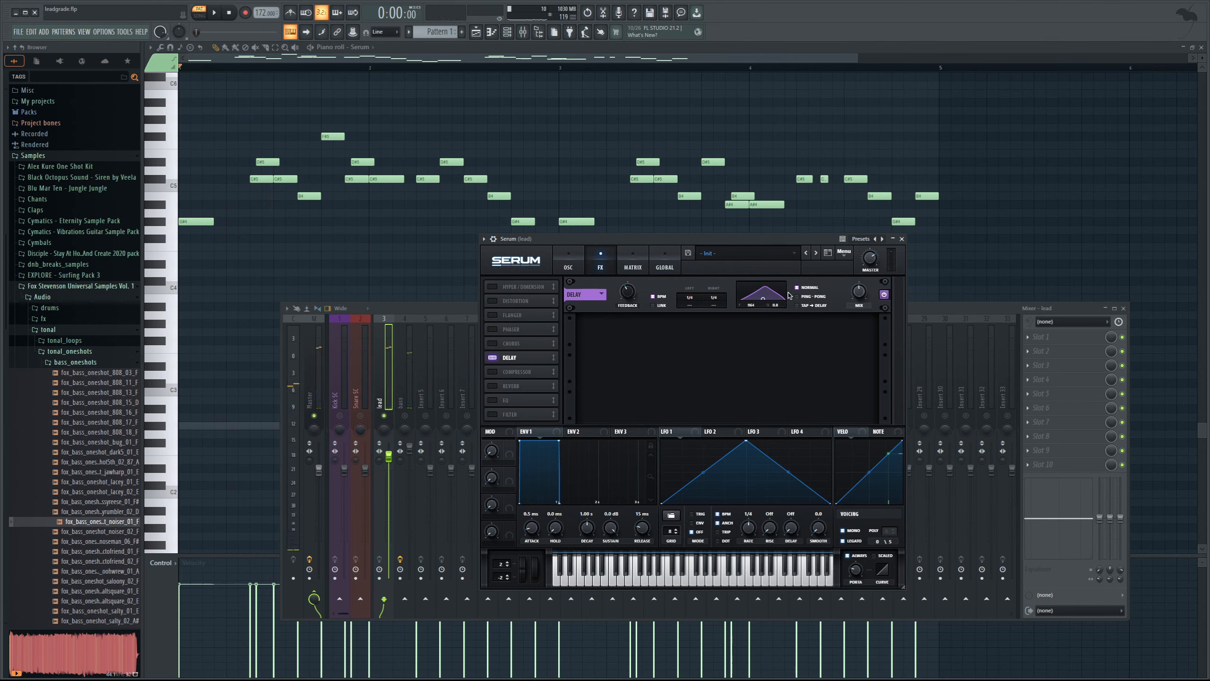
Switch the delay to Ping-Pong mode, audition the pattern, and fine-tune the delay's mix
click(798, 296)
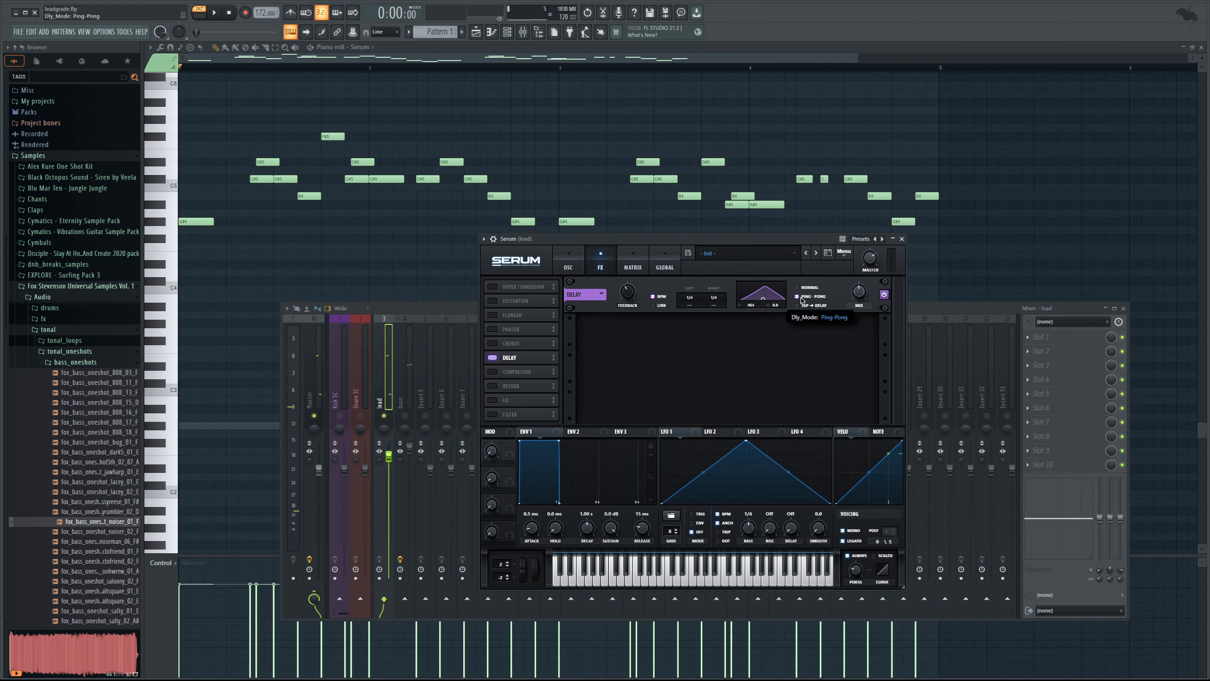
key(space)
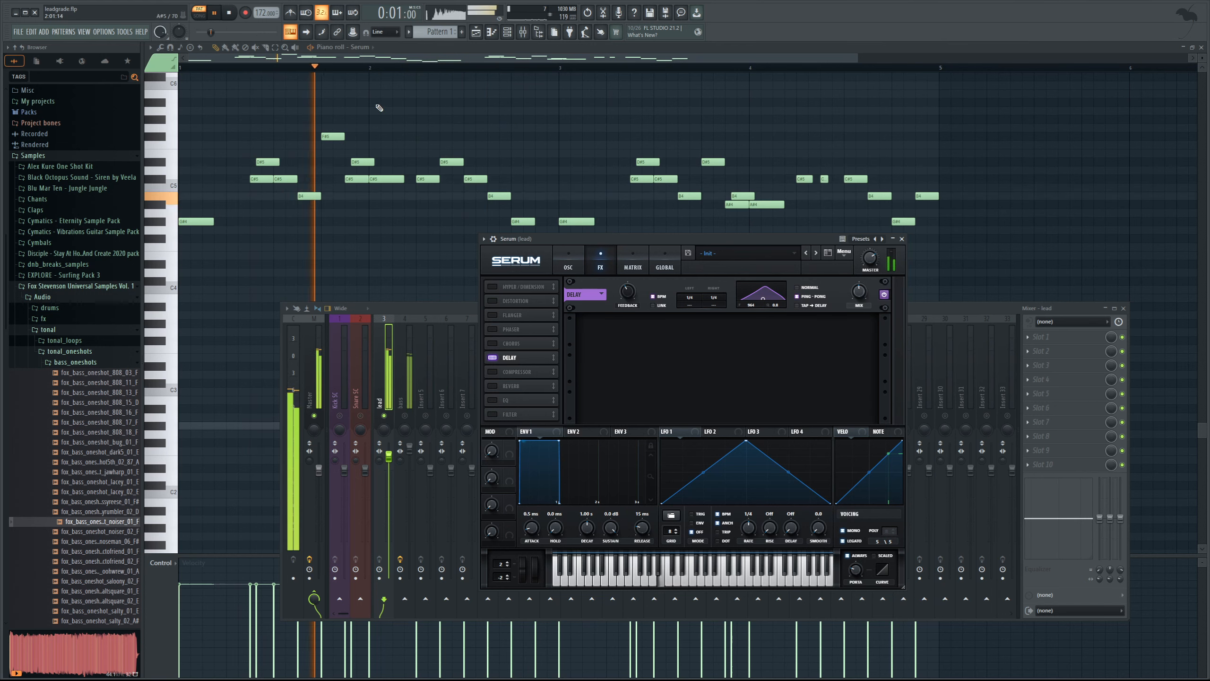
key(space)
mouse_move(855, 292)
mouse_down()
mouse_move(852, 304)
mouse_move(864, 295)
mouse_up()
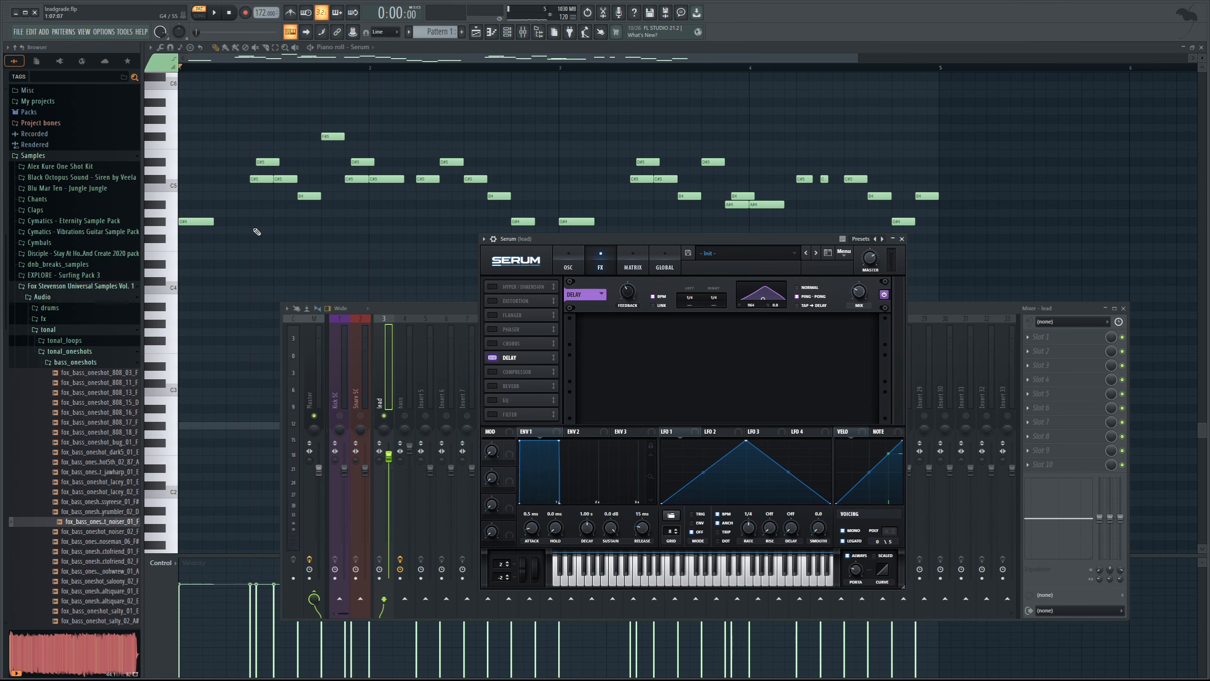
Zoom the piano roll in on the first bars of the lead melody and audition it
click(324, 64)
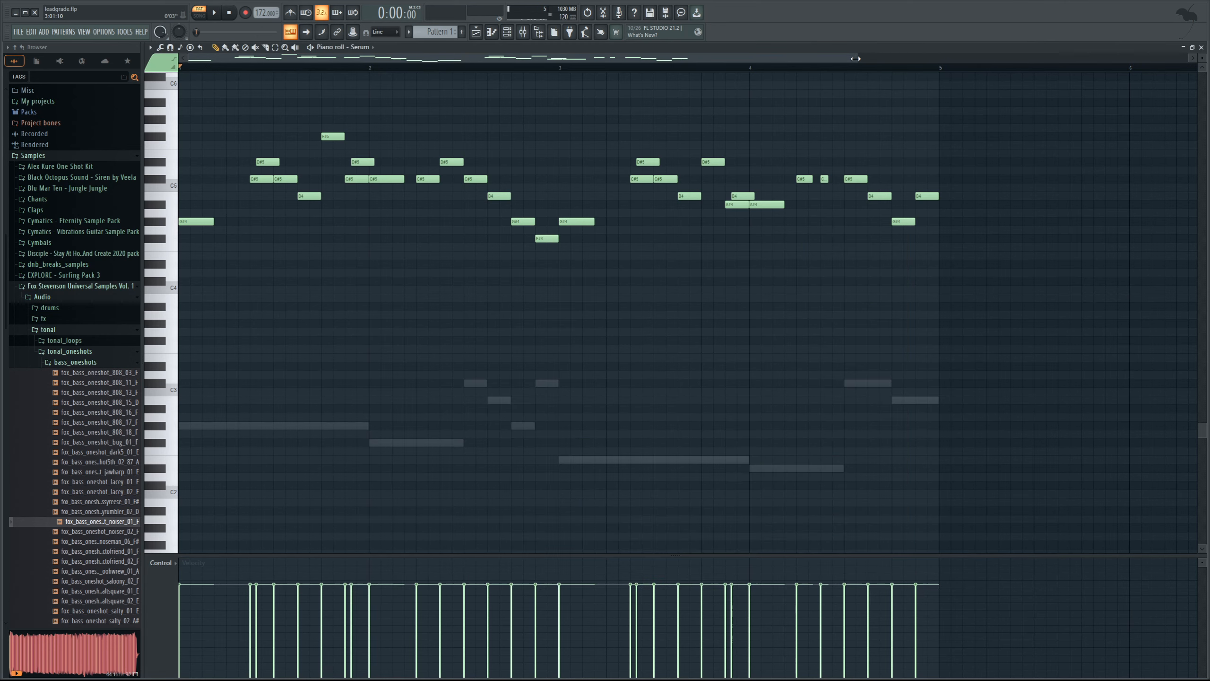
drag(857, 60, 603, 100)
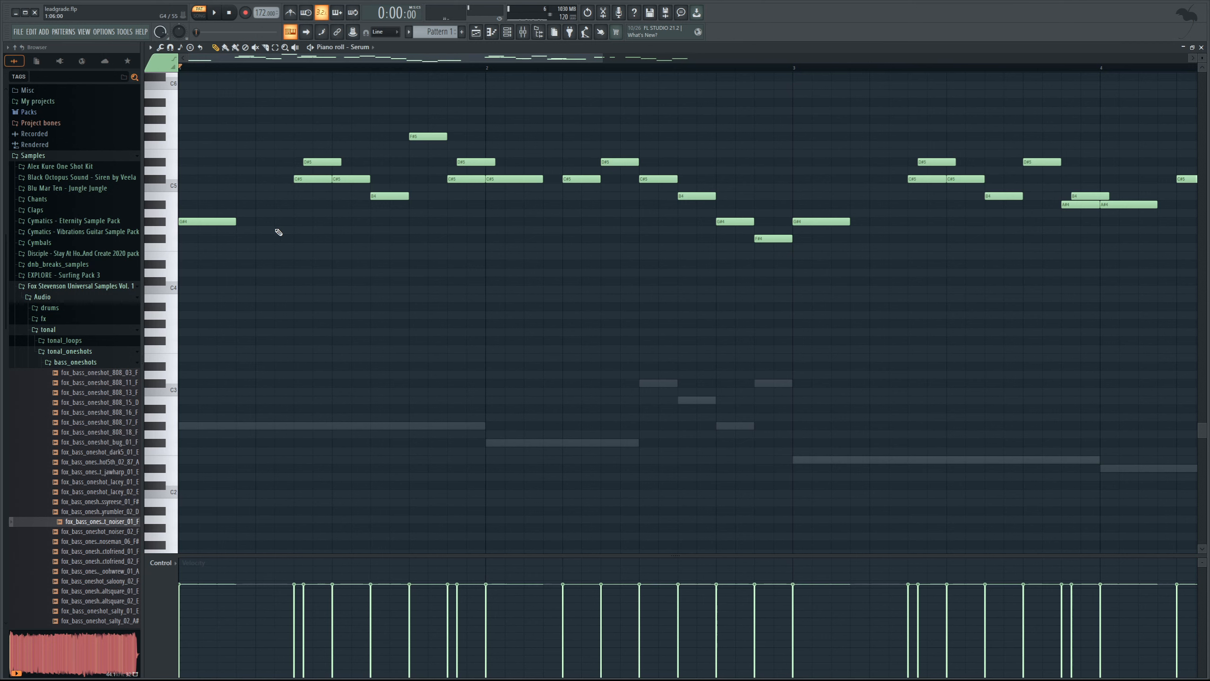
key(space)
key(space)
Reopen the mixer and the lead Serum's effects rack, and enable the Reverb effect
key(F9)
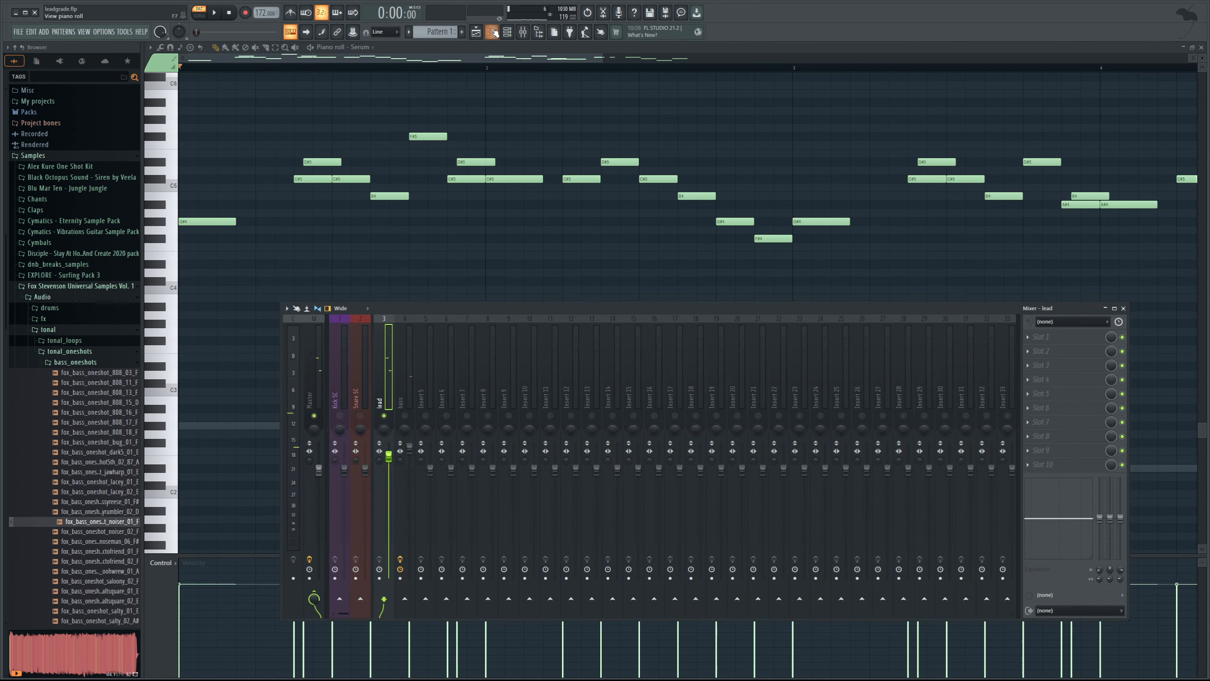
key(F6)
click(395, 367)
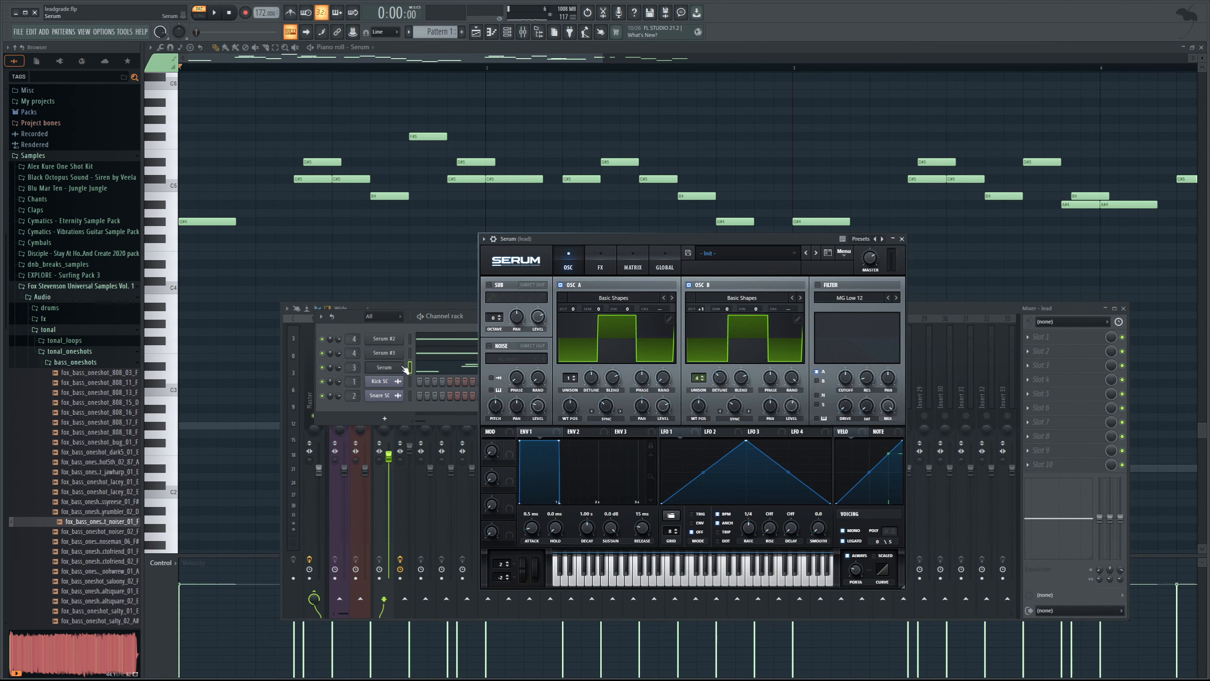
click(614, 259)
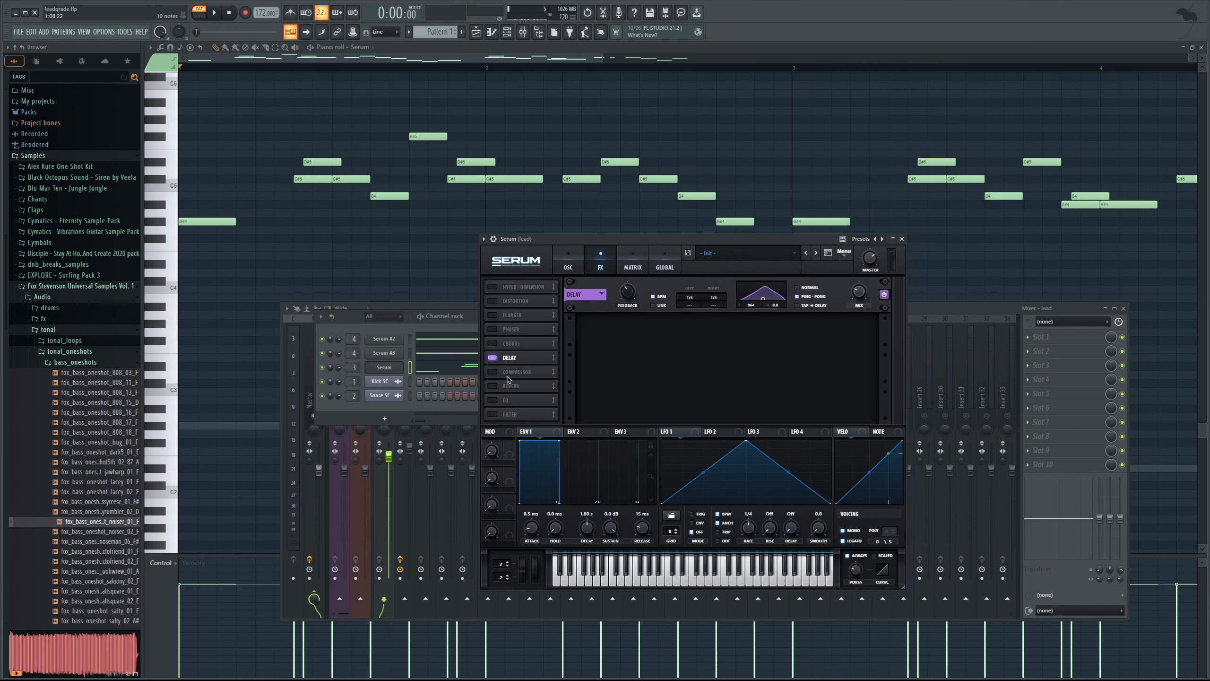
click(492, 386)
mouse_move(687, 335)
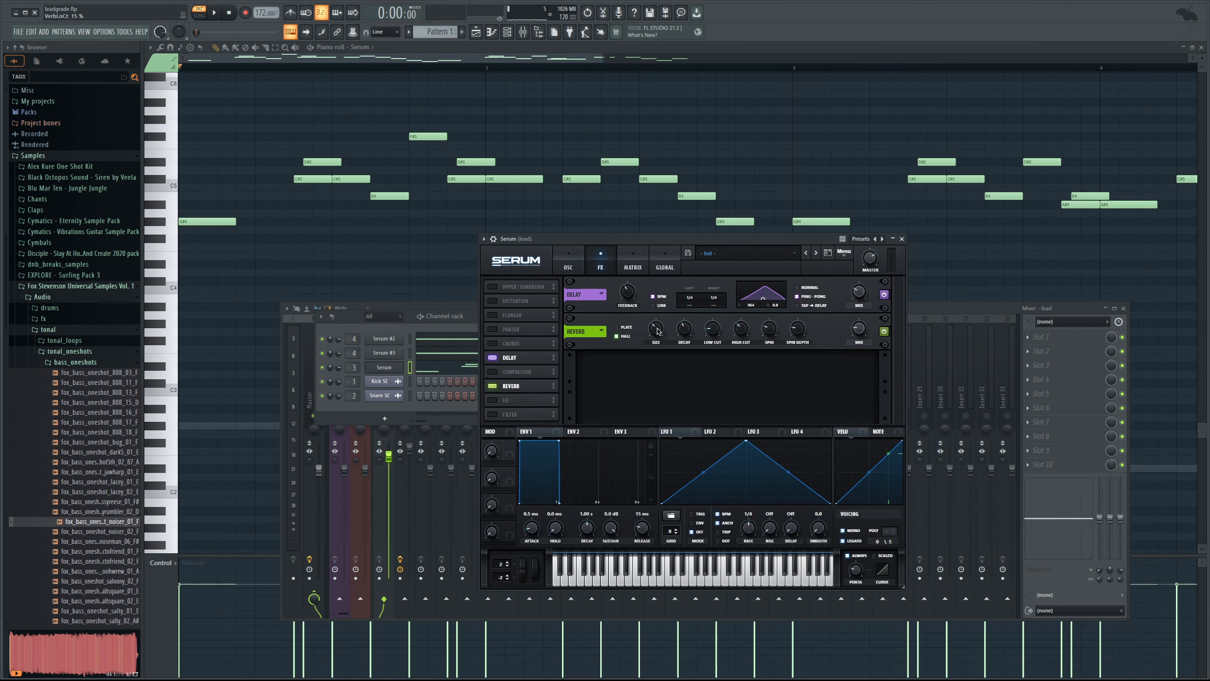
Adjust the reverb's mix and low cut and set its size to about 31% while auditioning the pattern
key(space)
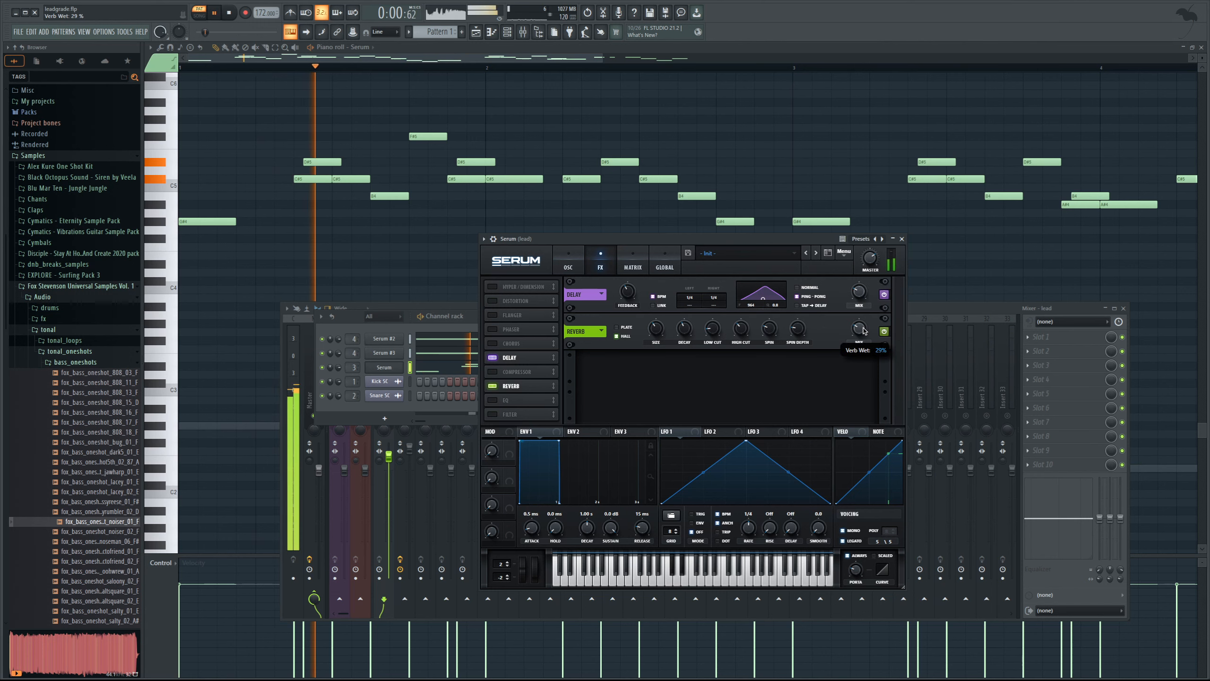
scroll(864, 331, up, 4)
scroll(715, 331, up, 4)
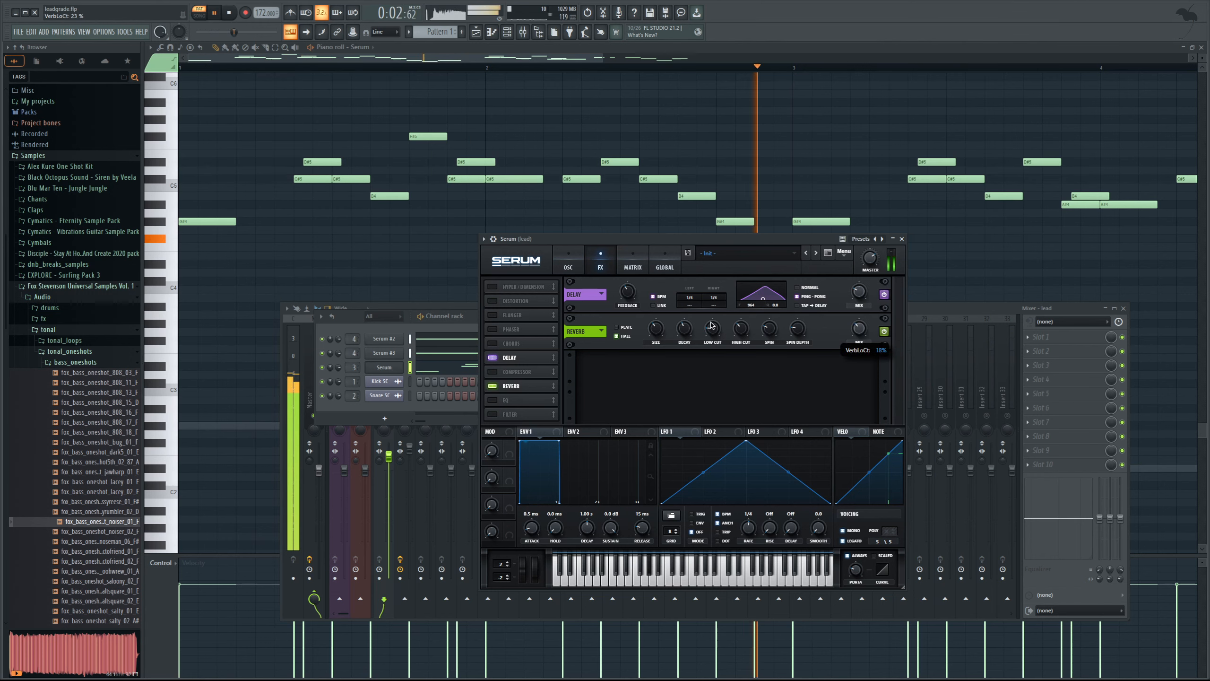
scroll(687, 332, up, 1)
scroll(656, 329, down, 3)
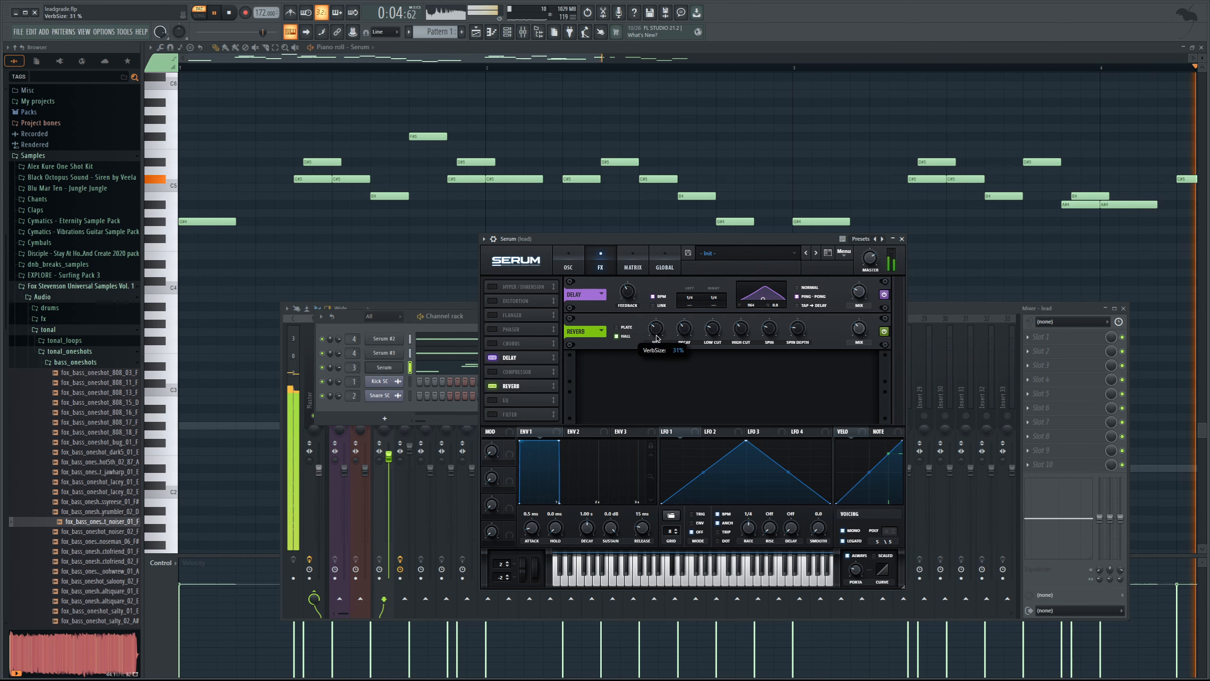
key(space)
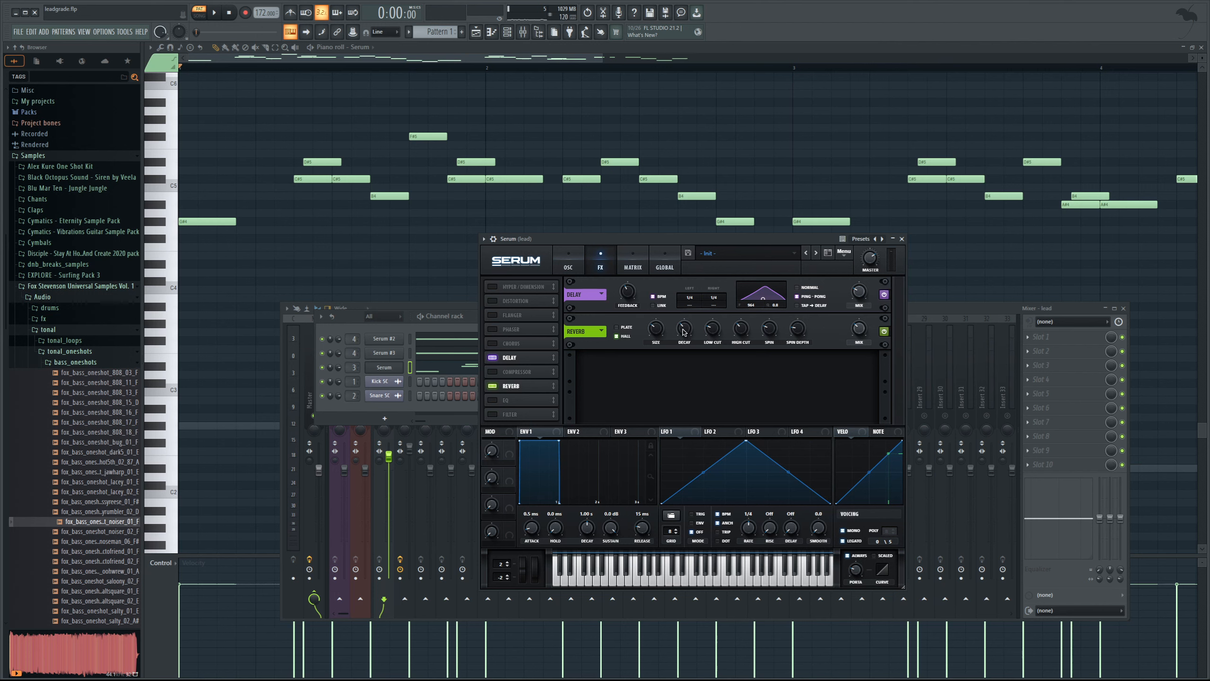
Shorten the reverb's decay and reduce its size to 0% while auditioning the pattern
drag(669, 341, 664, 348)
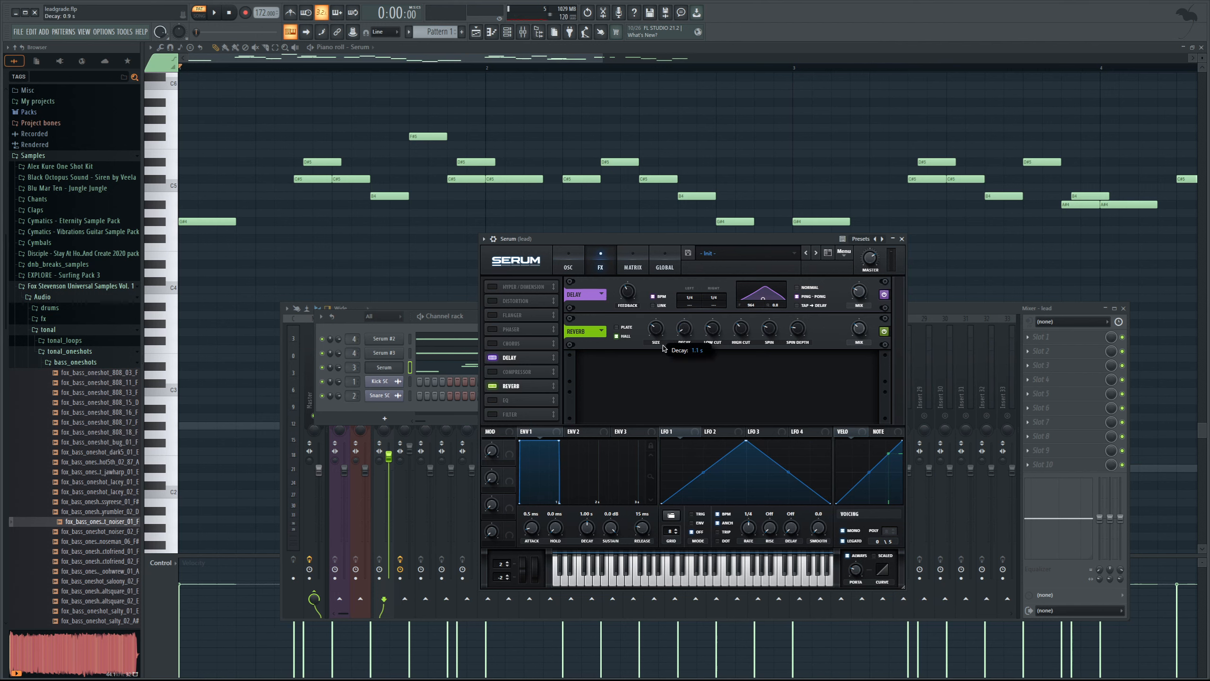
mouse_move(656, 337)
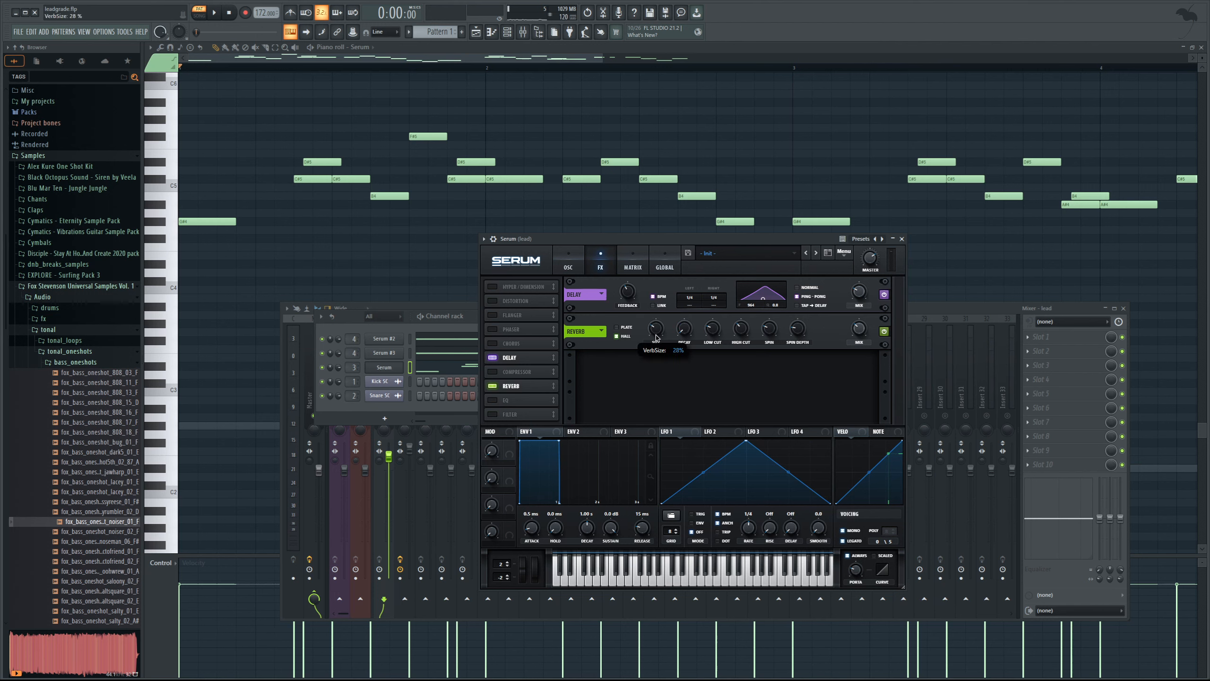
key(space)
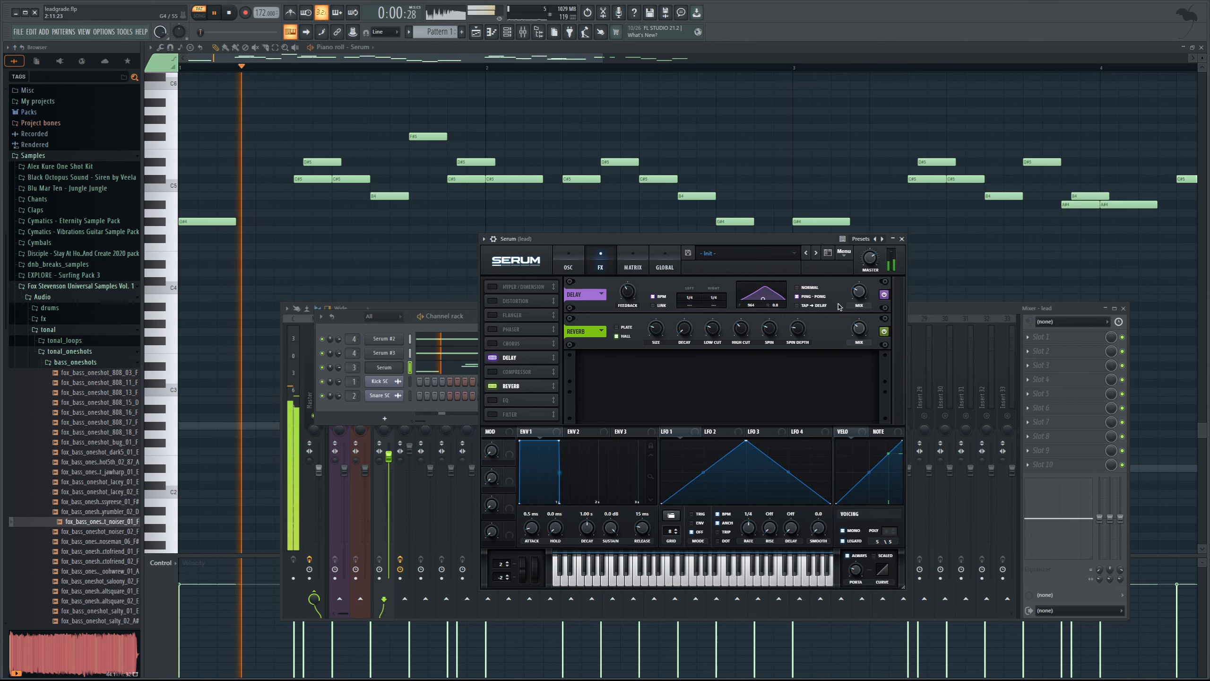
mouse_move(867, 331)
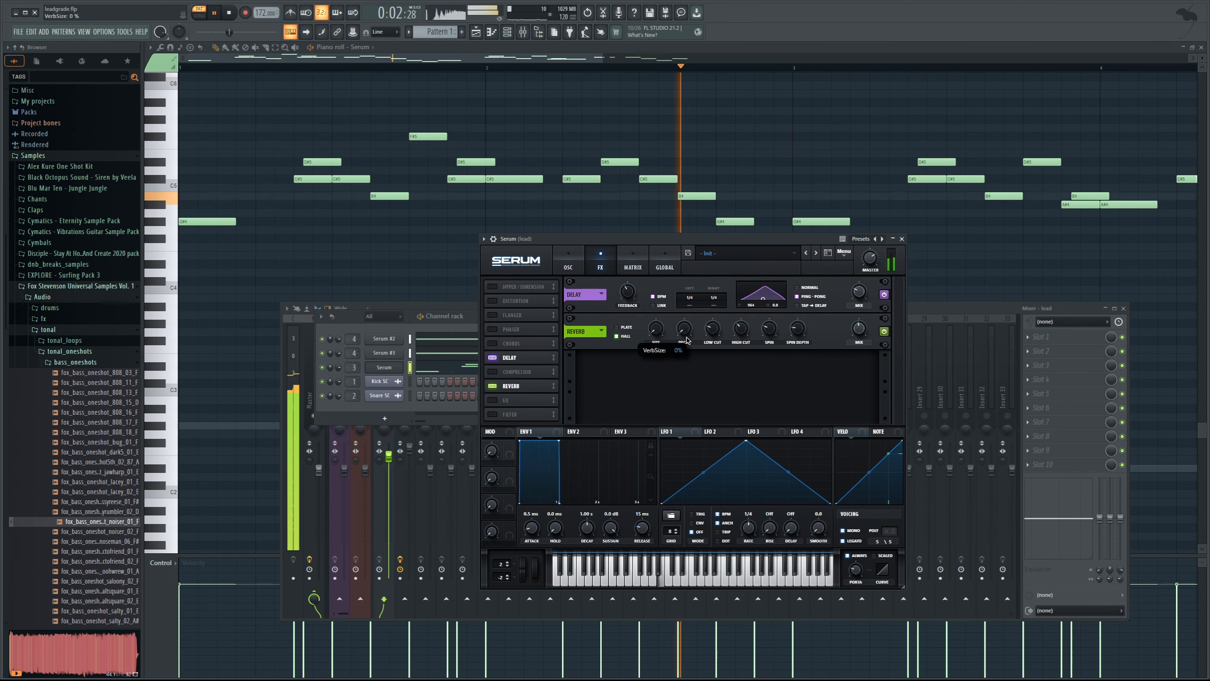
key(space)
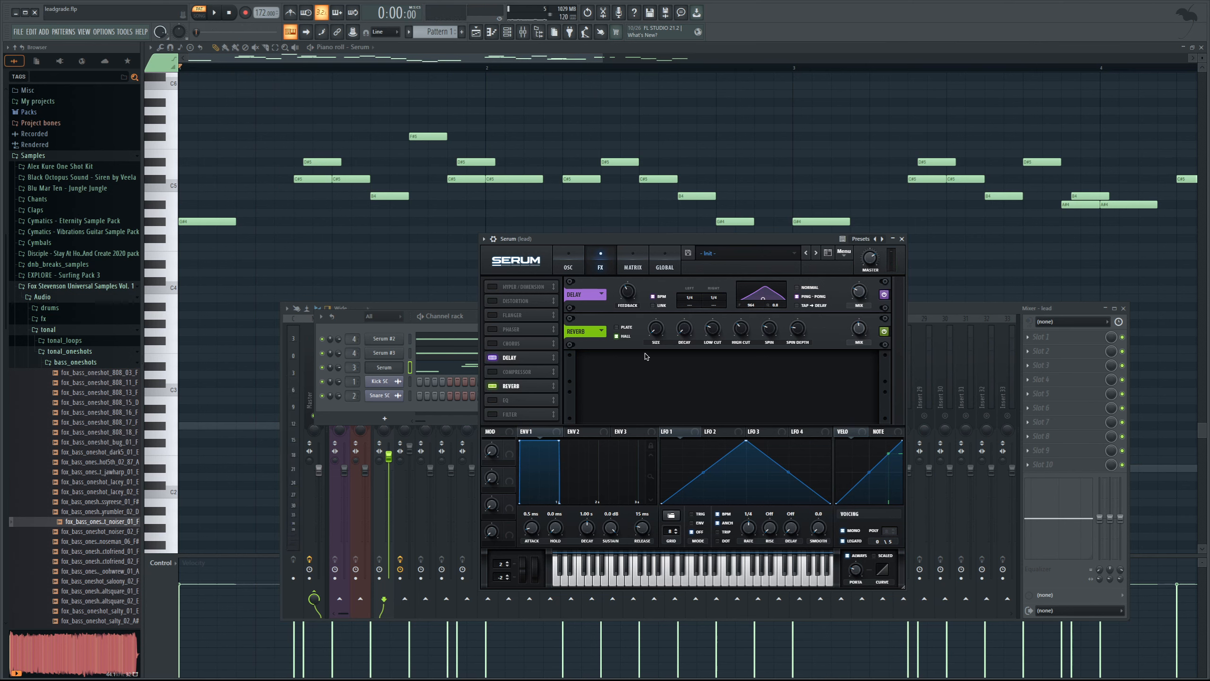
Bypass the delay, audition the lead with only the reverb, and re-enable the delay
key(space)
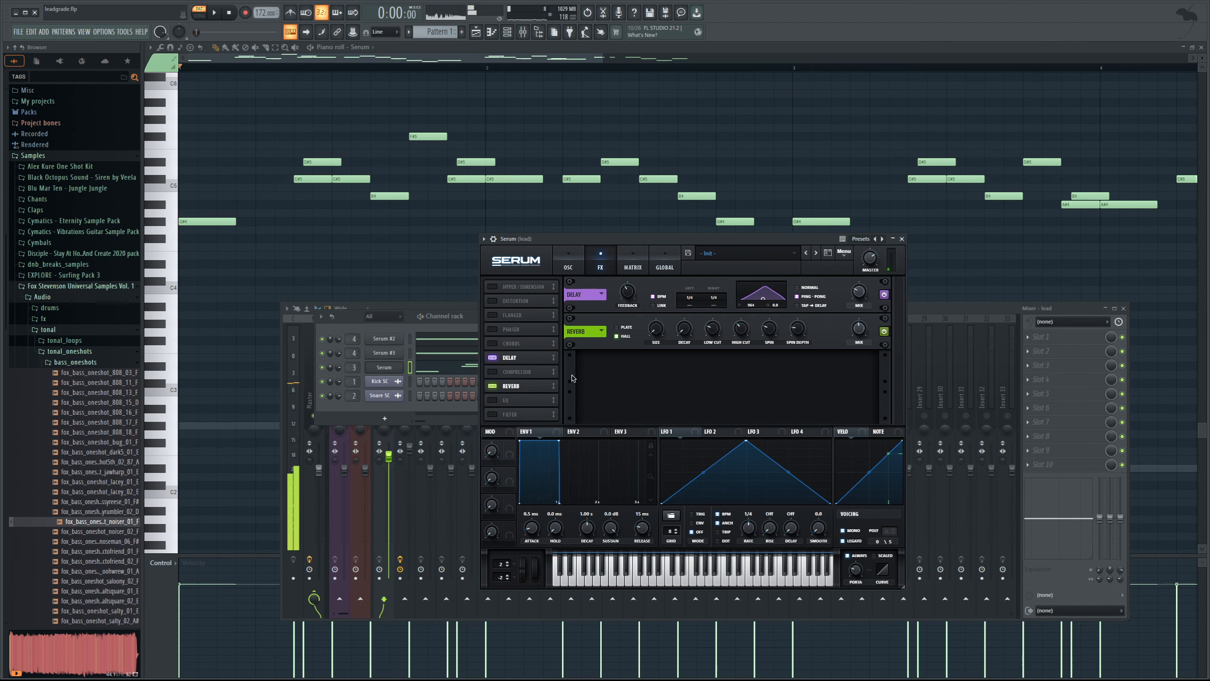
click(492, 358)
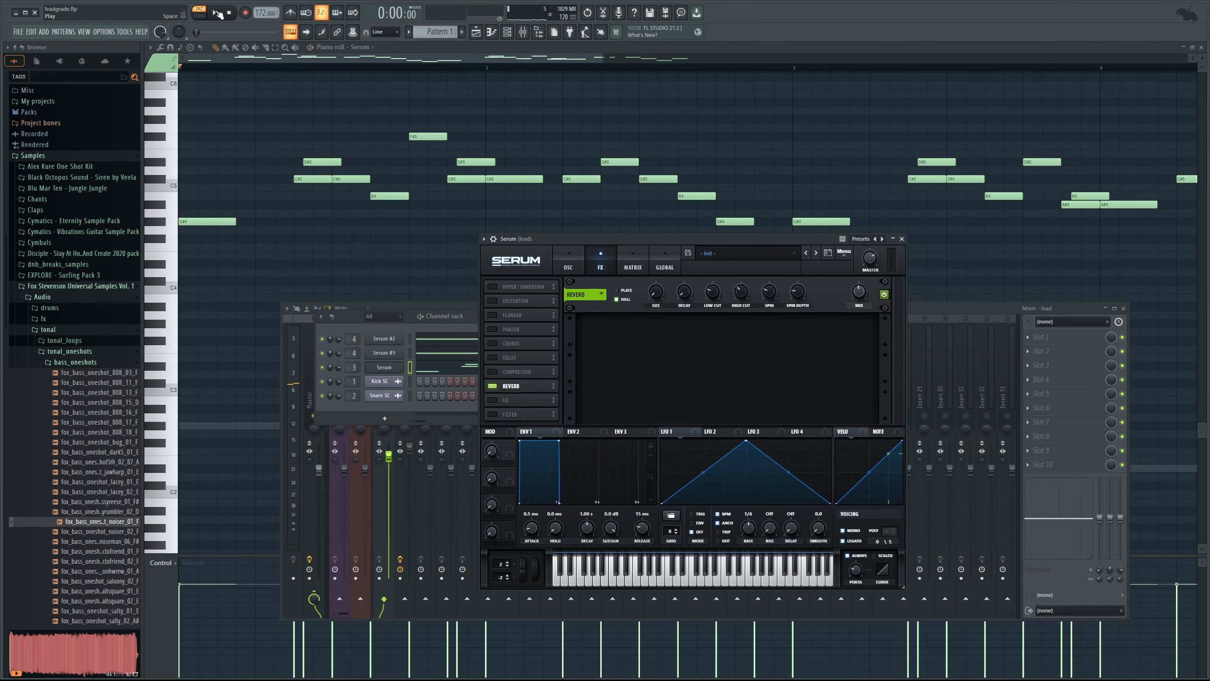
click(218, 13)
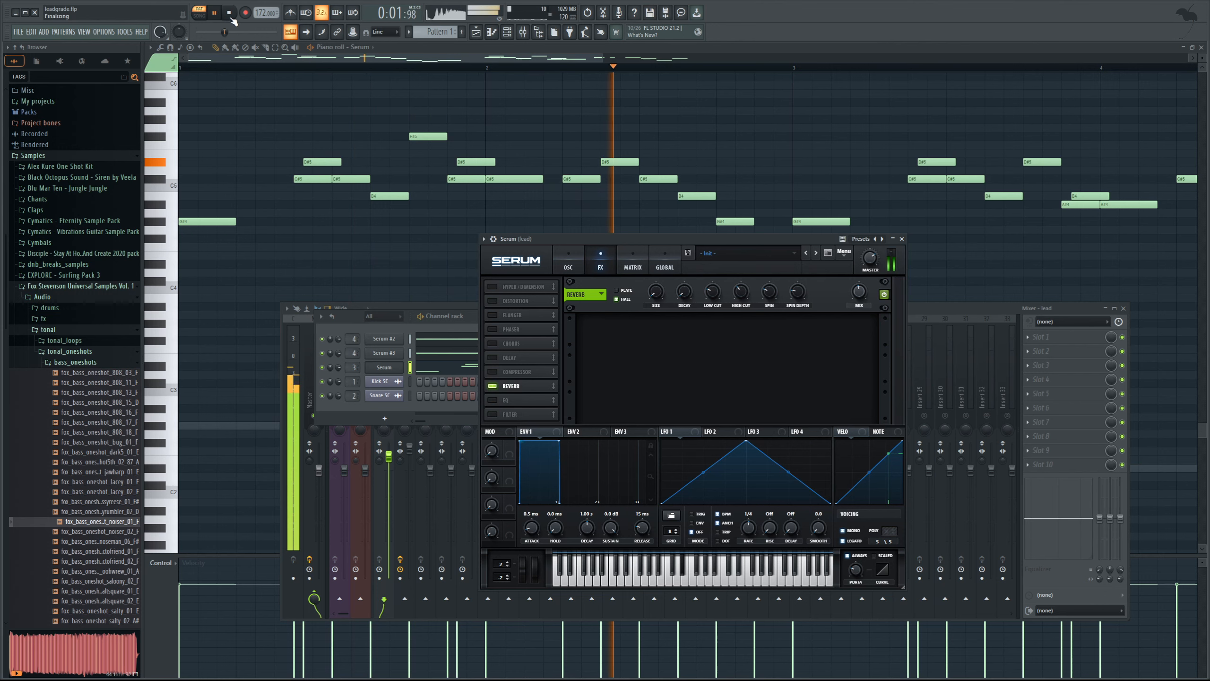
click(230, 12)
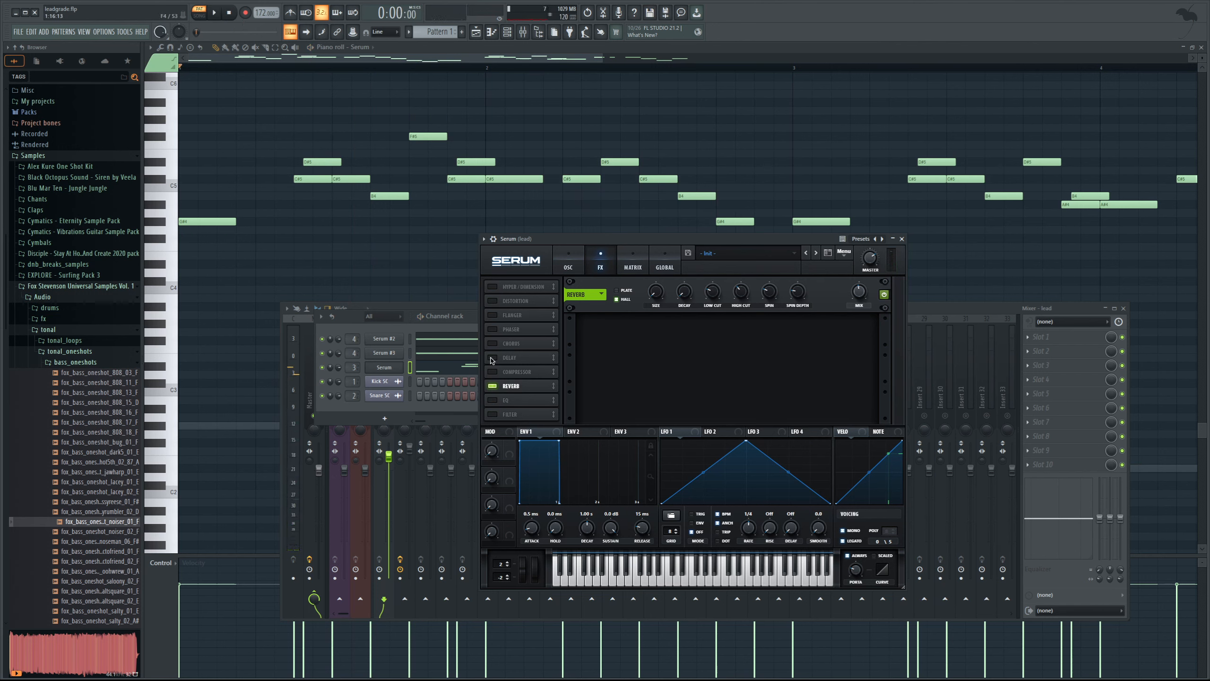
click(492, 358)
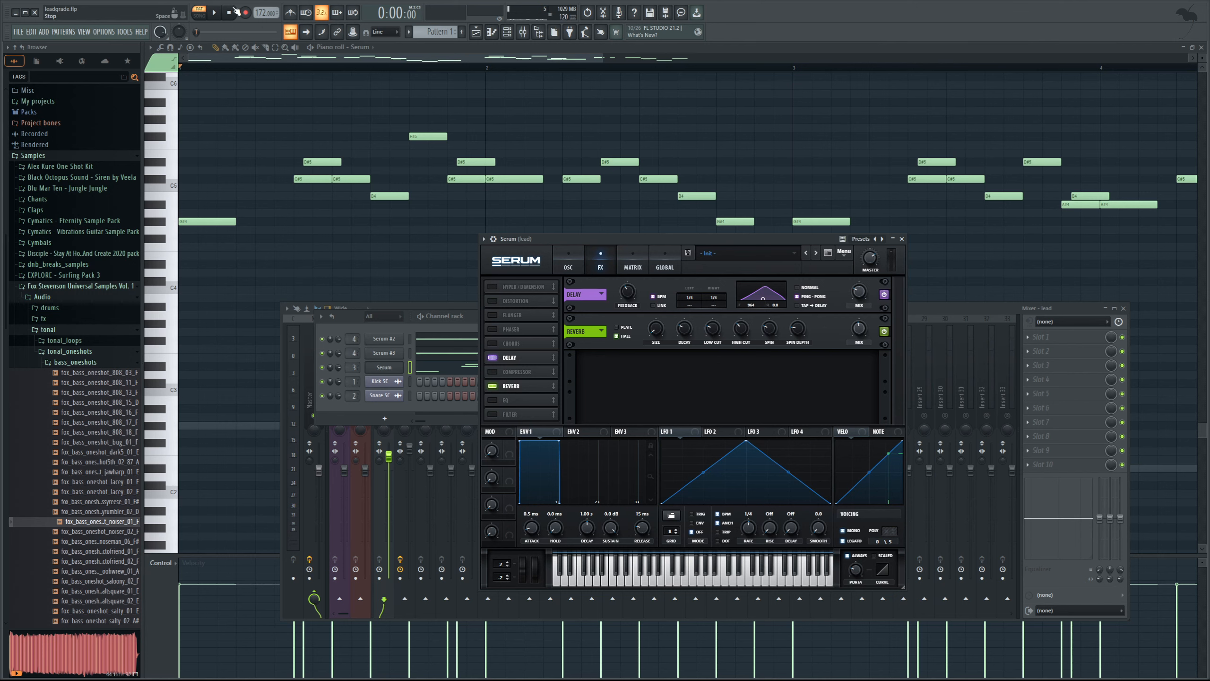
Adjust the reverb's size and set its mix to about 31% while auditioning the pattern
key(space)
double_click(661, 334)
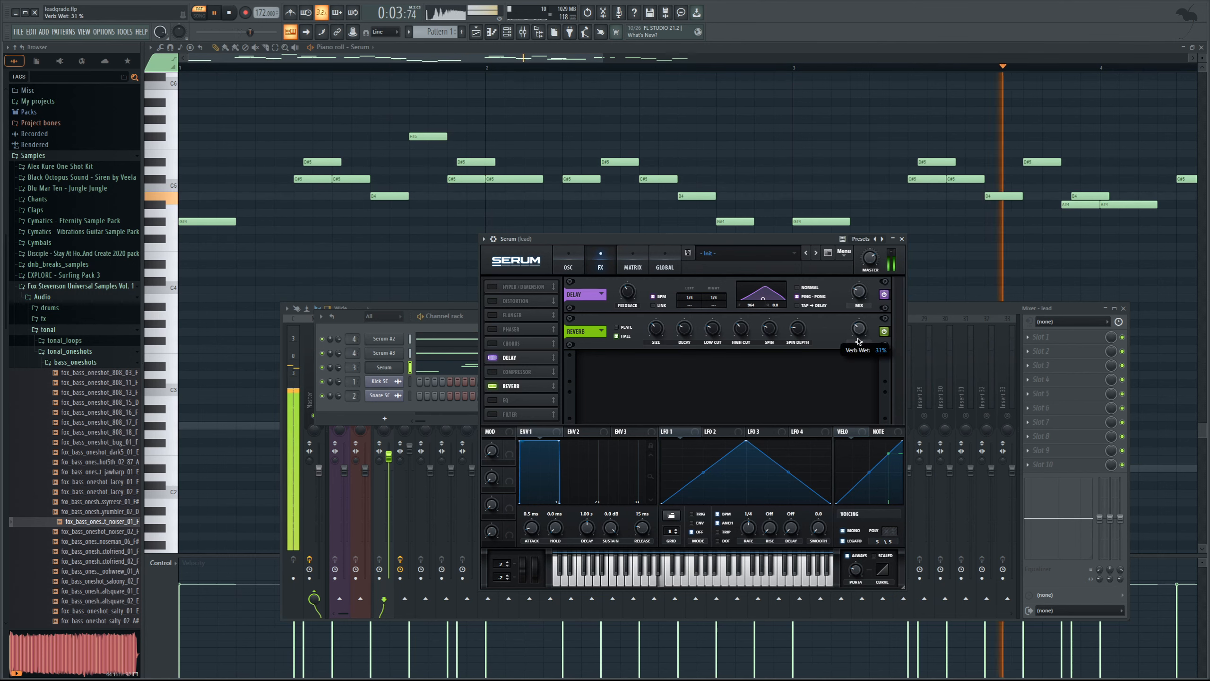
key(space)
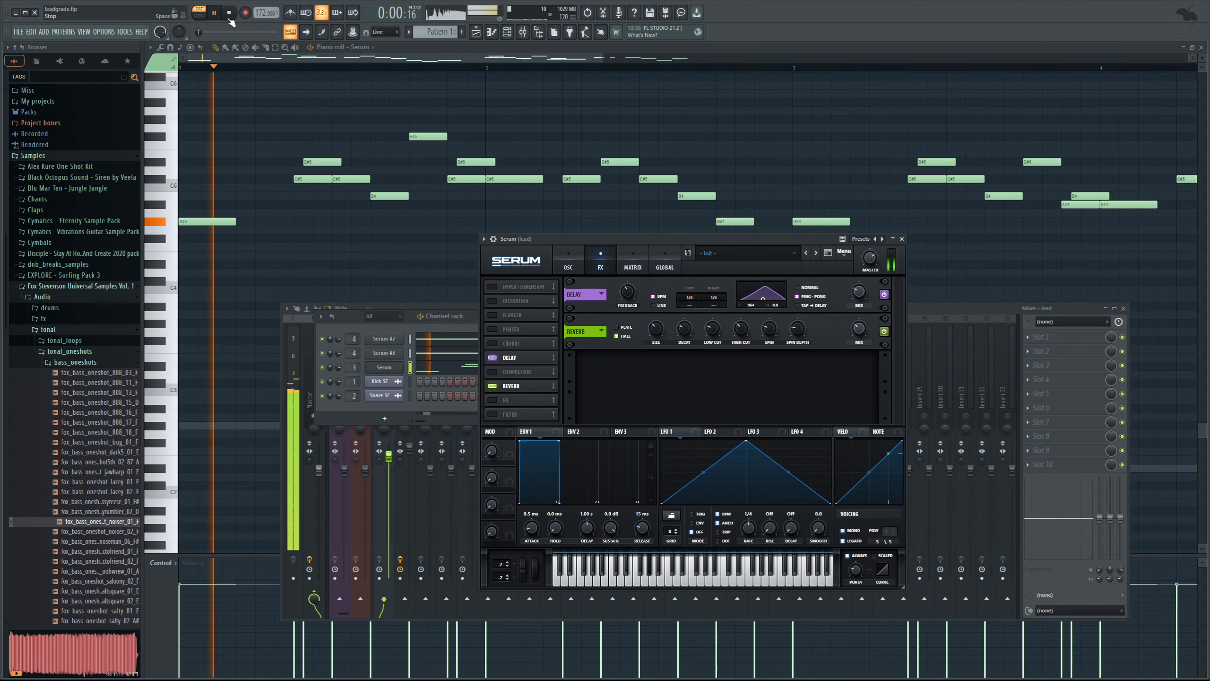
Place the compressor ahead of the delay in the effects chain, enable it and turn on its multiband mode
drag(523, 366, 521, 357)
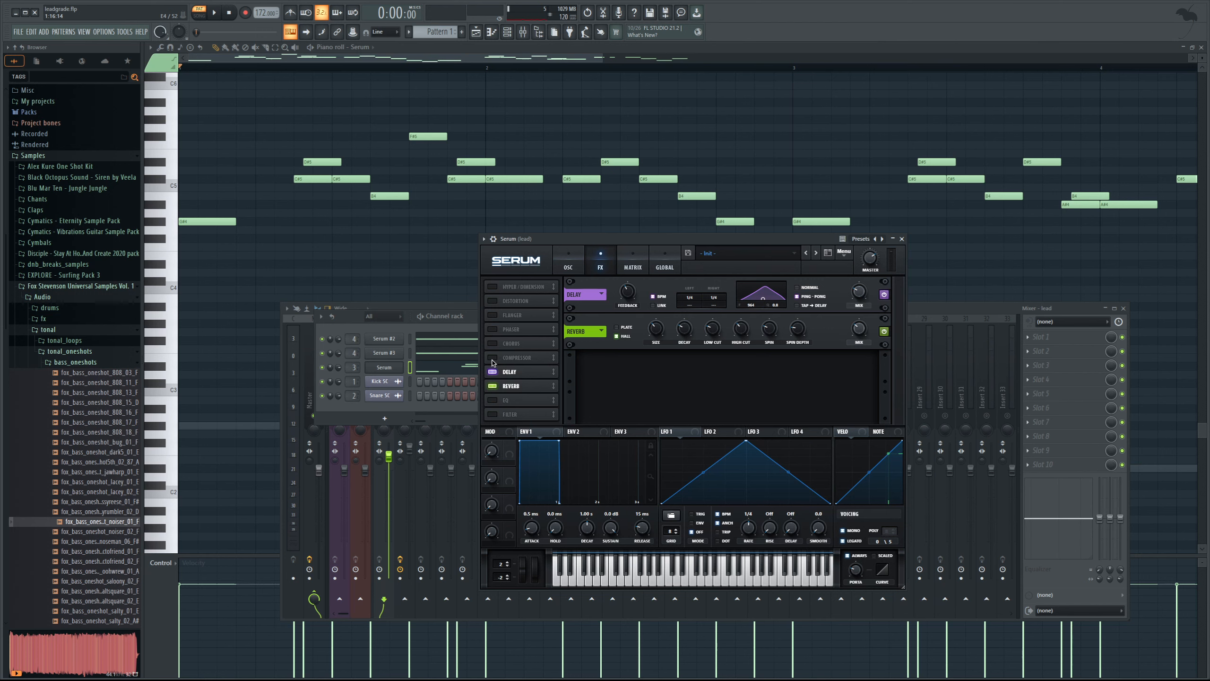
click(493, 358)
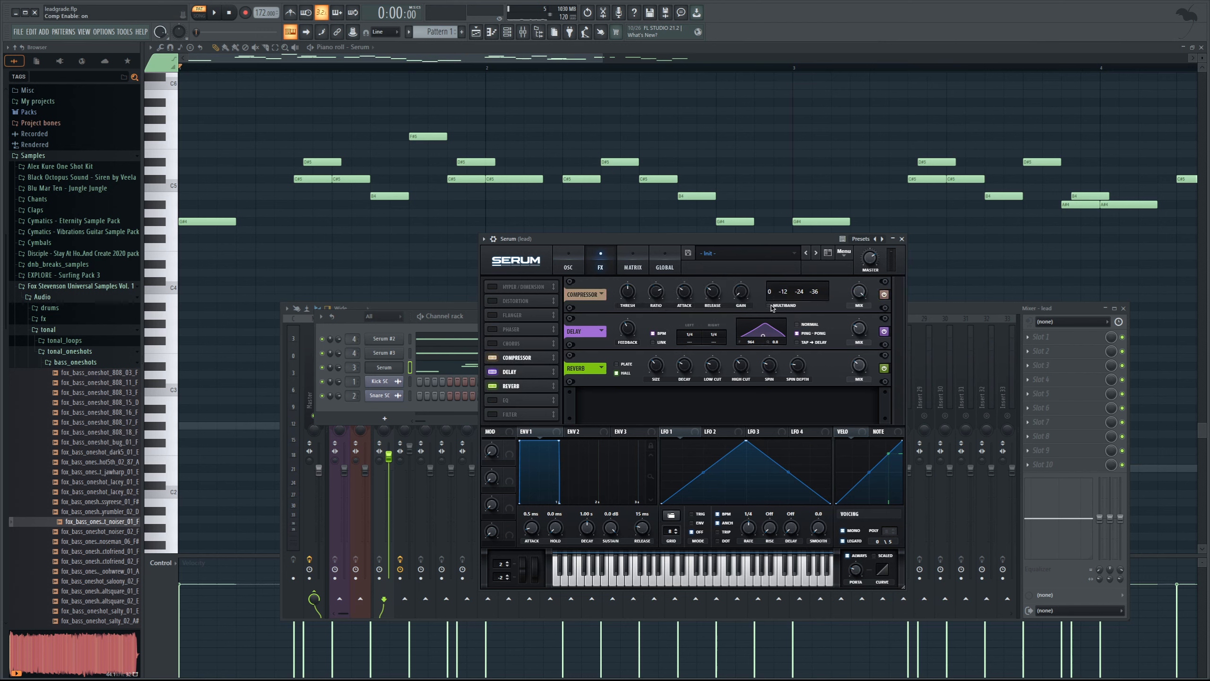
click(769, 306)
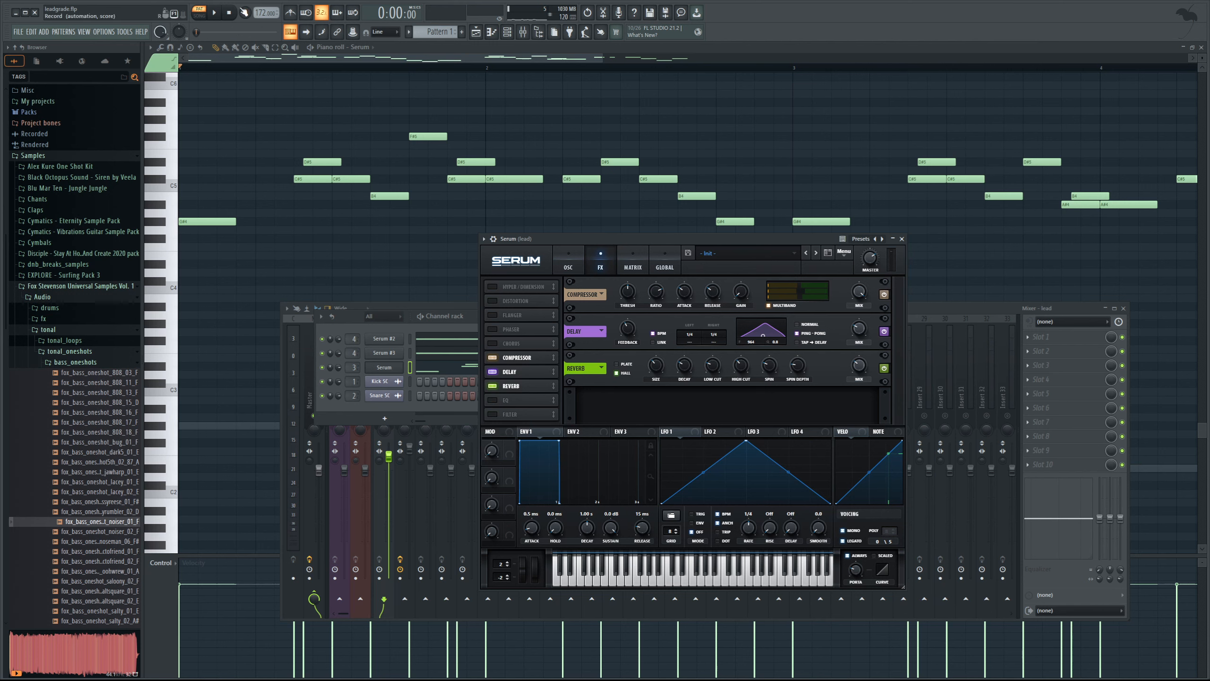
Audition the lead with the compressor bypassed and again with it enabled
click(494, 357)
click(218, 12)
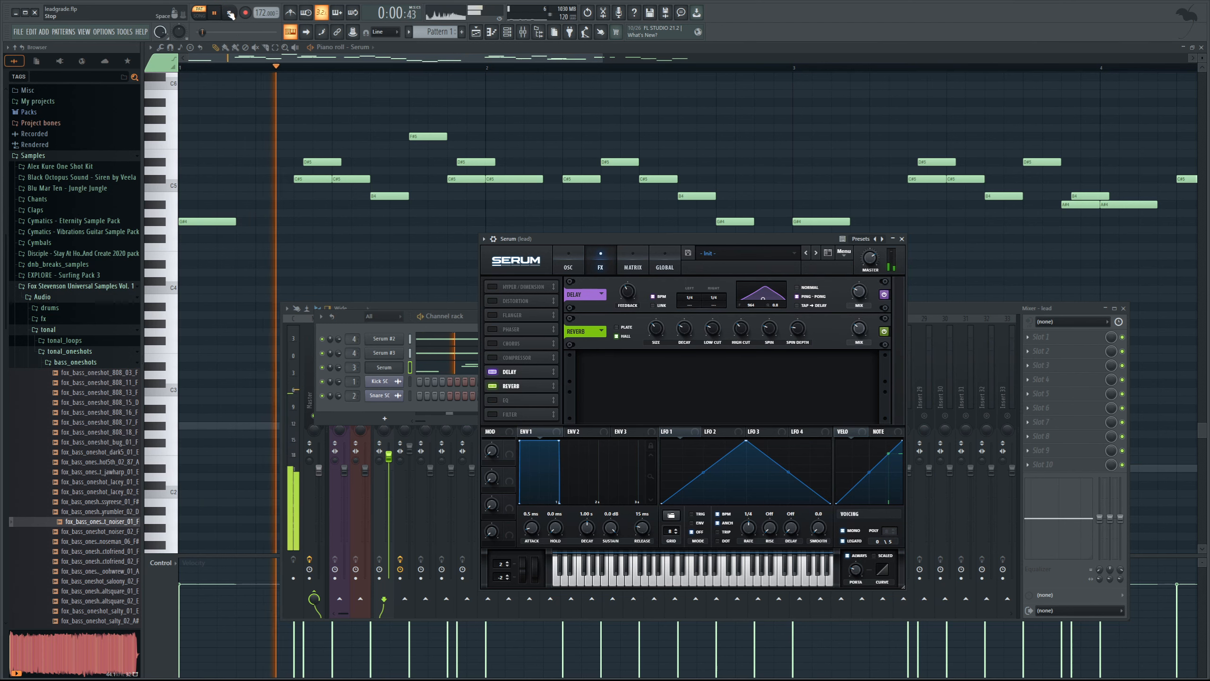
click(519, 358)
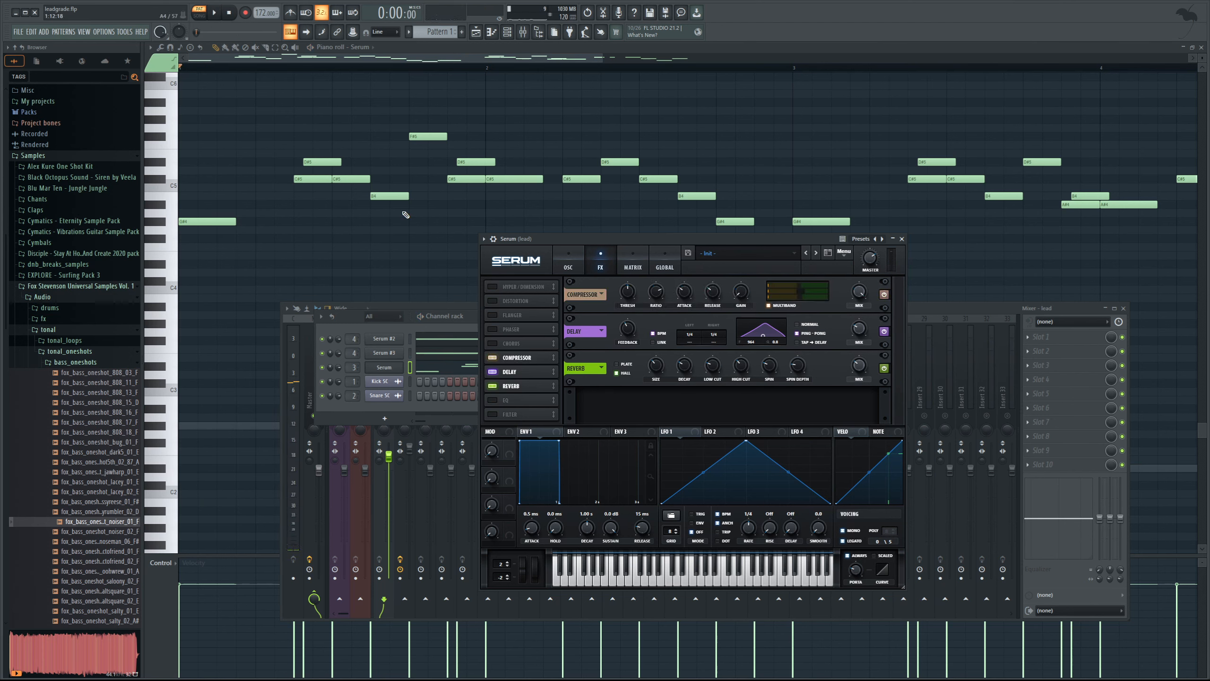
click(214, 13)
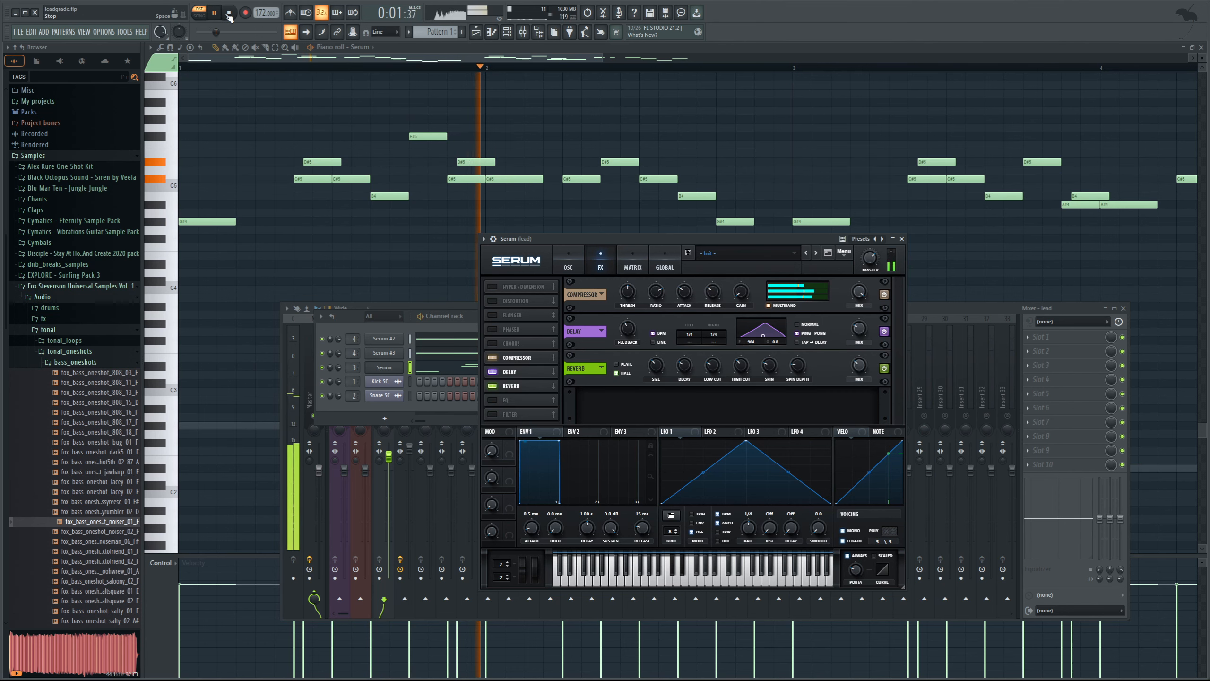
click(229, 13)
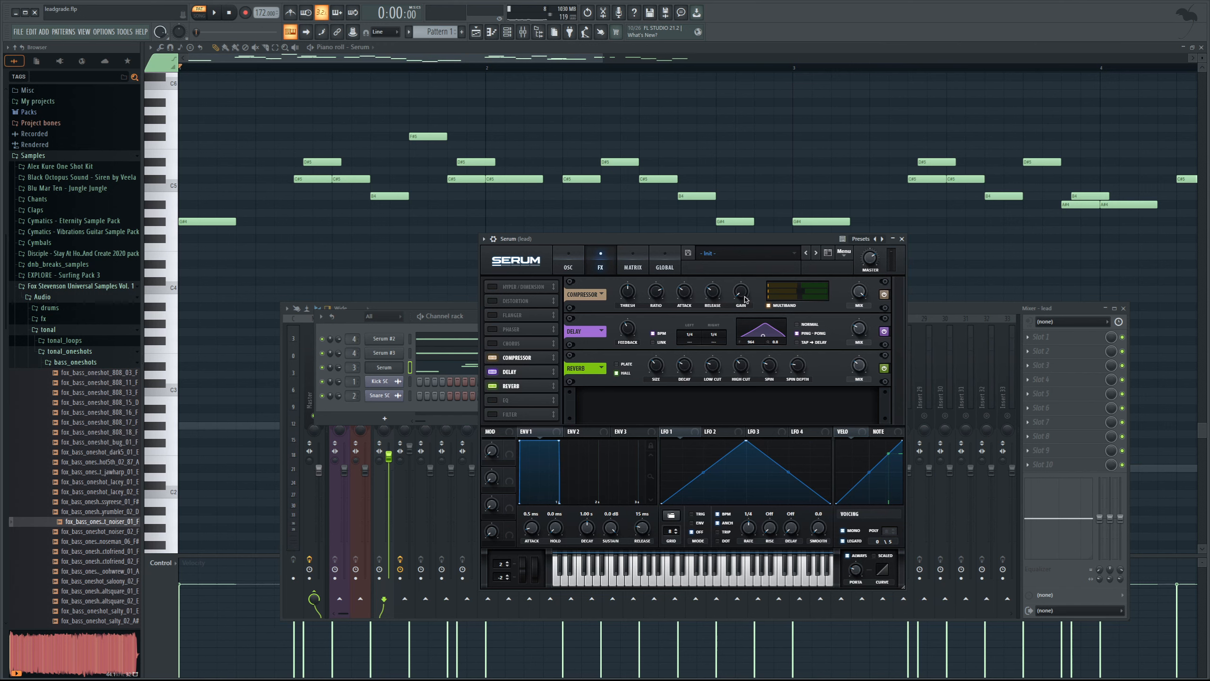
Raise the compressor's gain to about 10.9 dB and compare the lead with the compressor on and off during playback
drag(745, 297, 740, 301)
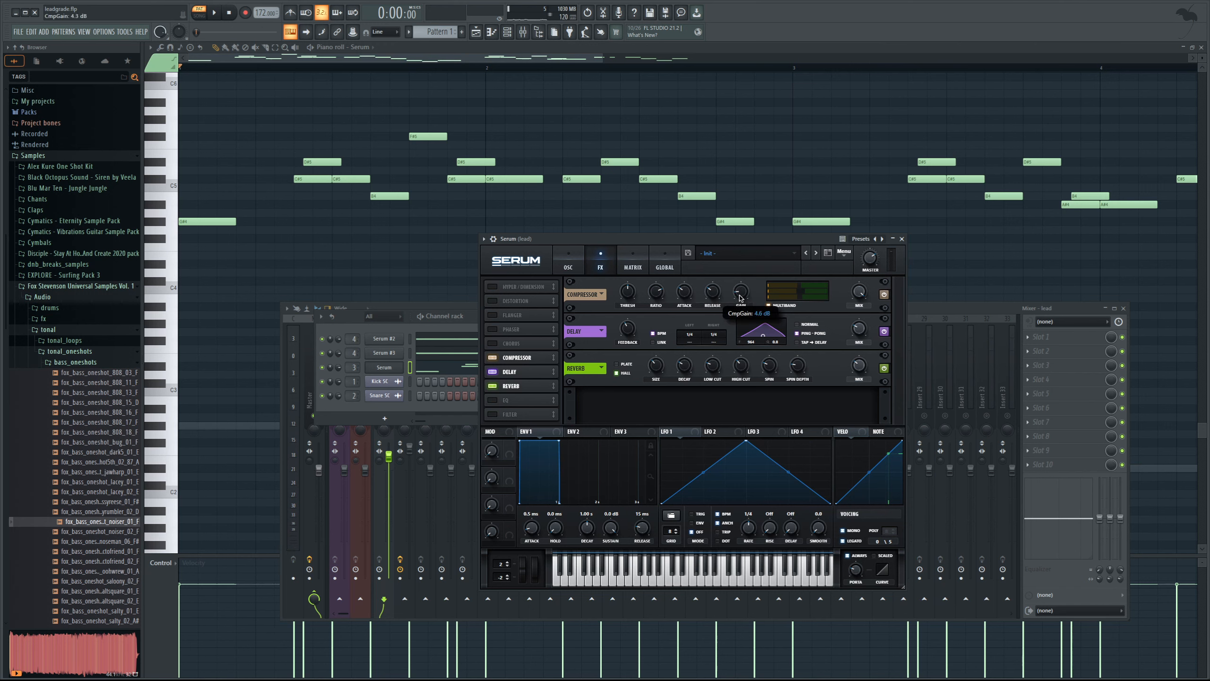
key(space)
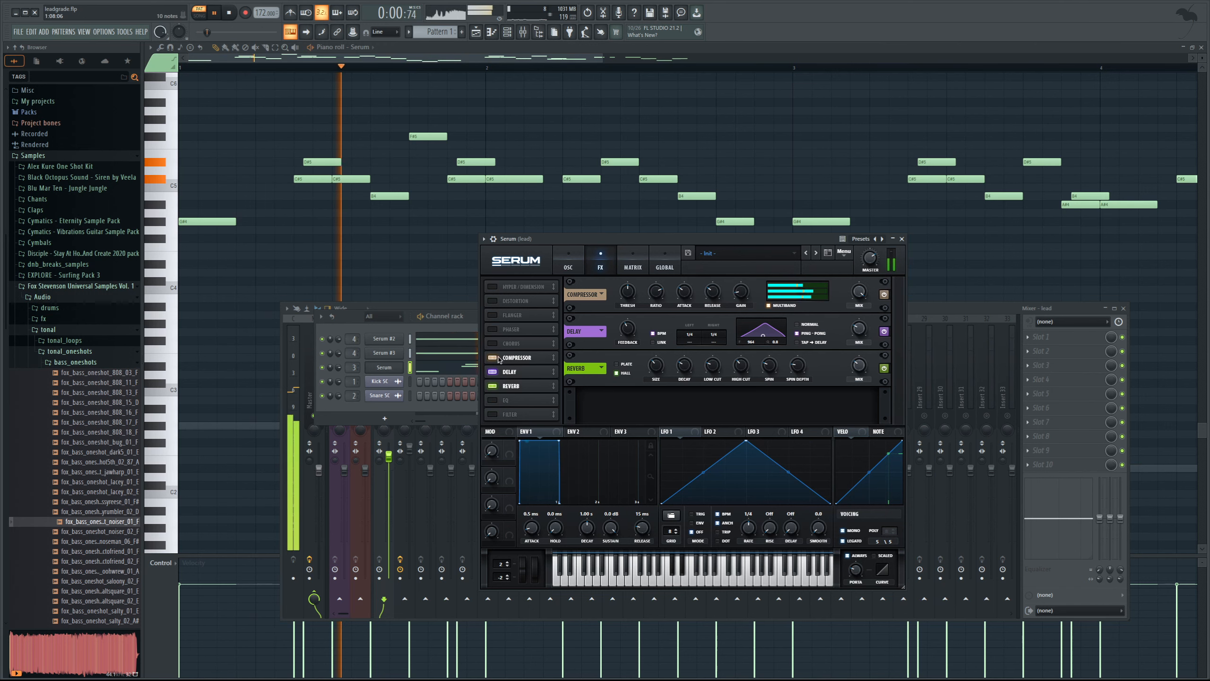
click(496, 359)
click(497, 359)
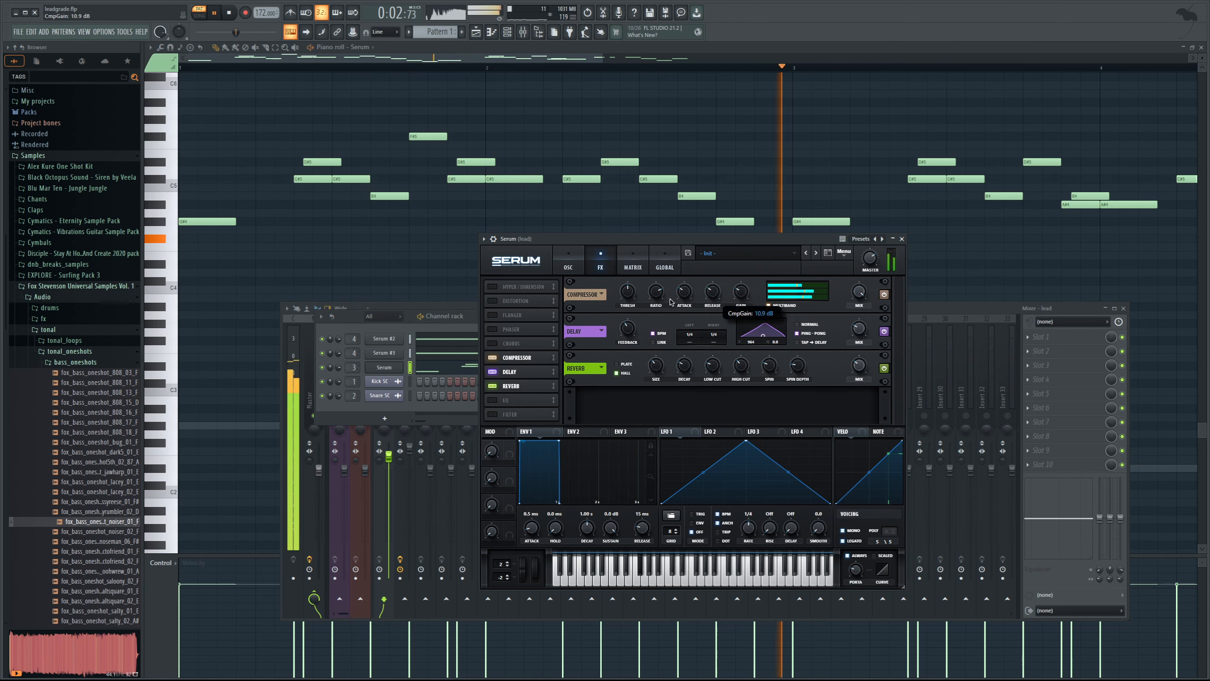
click(495, 358)
click(496, 358)
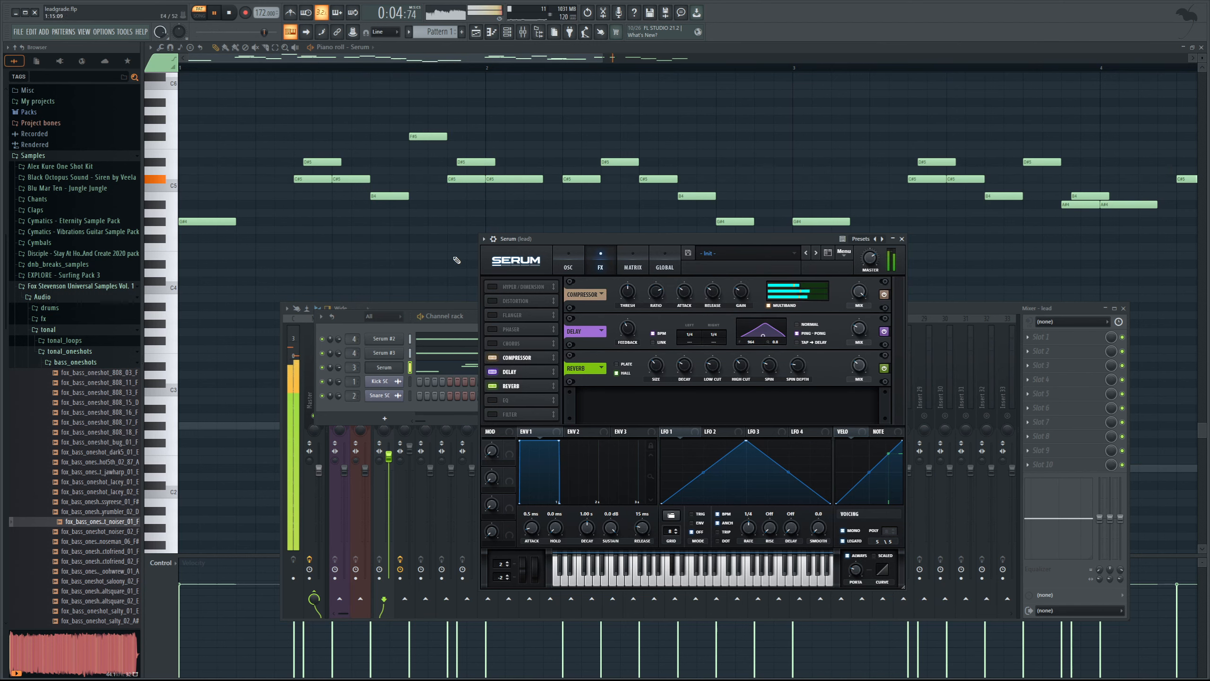
key(space)
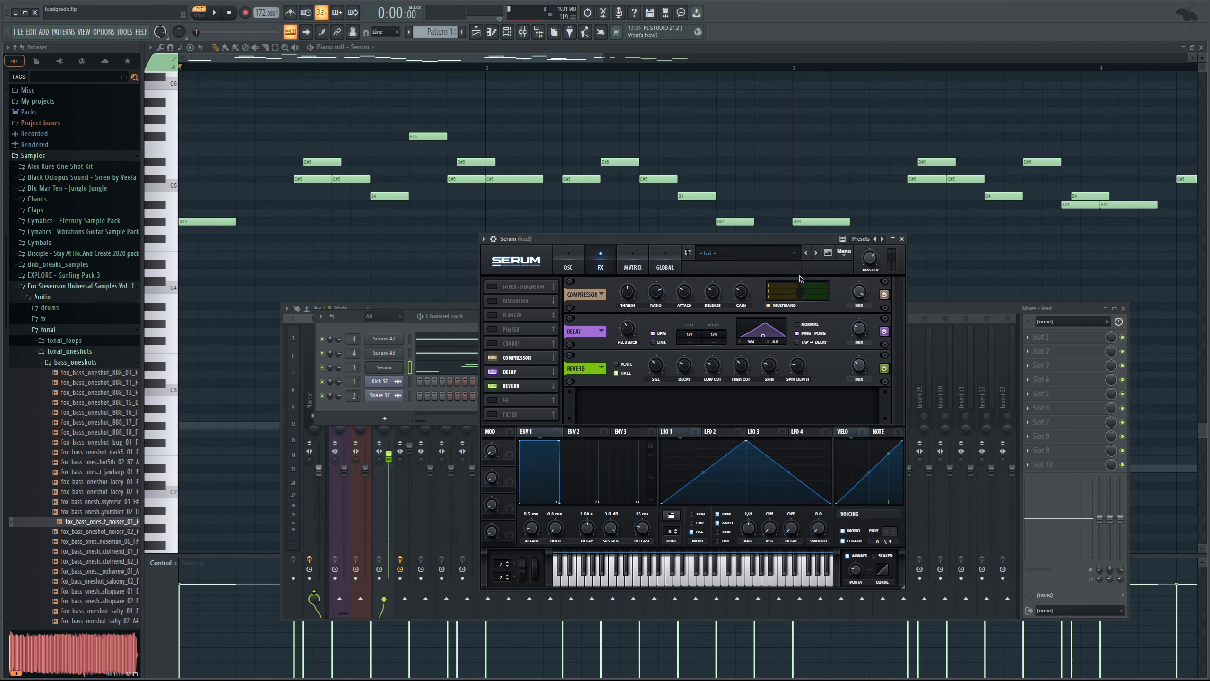
Adjust the multiband compressor's high band to about 71% while auditioning the pattern
click(799, 289)
click(214, 16)
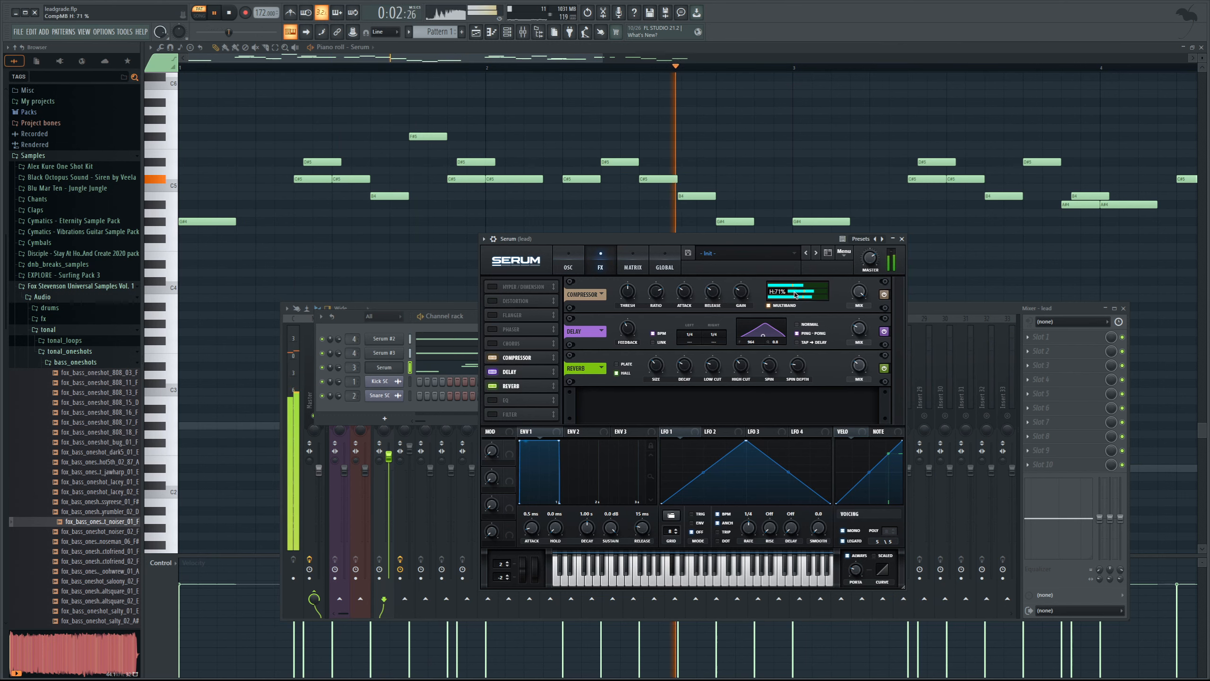
click(231, 17)
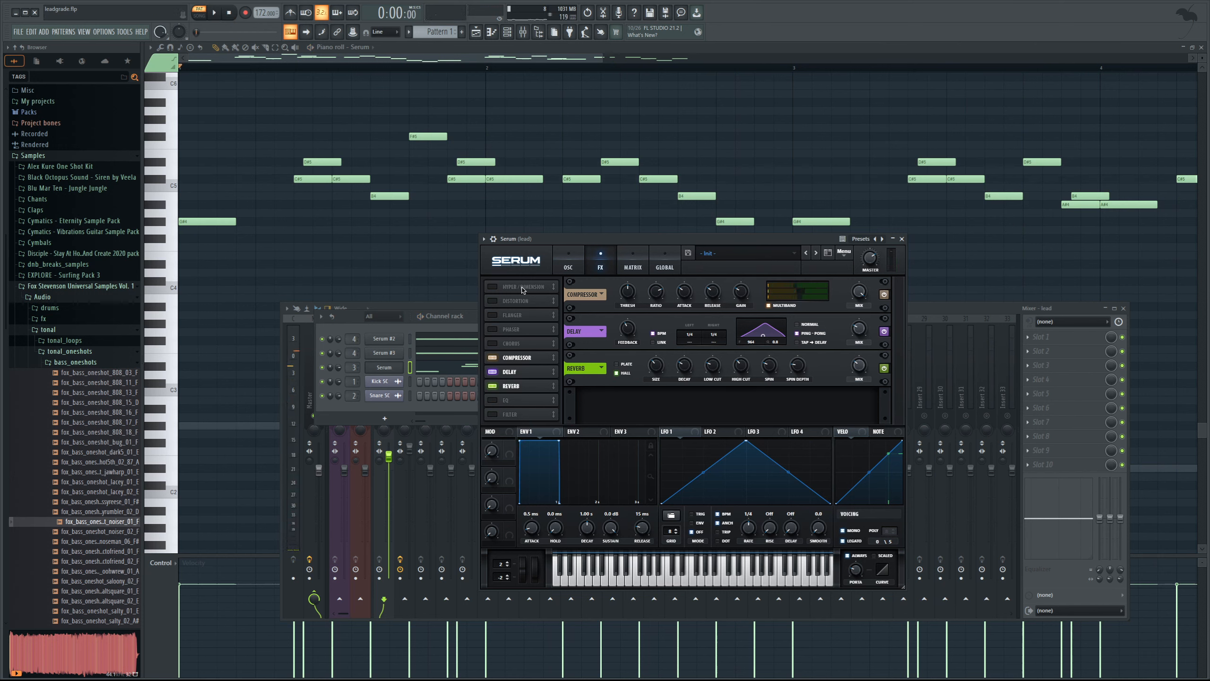
Enable the Hyper/Dimension effect and adjust the Hyper mix while auditioning the pattern
click(498, 289)
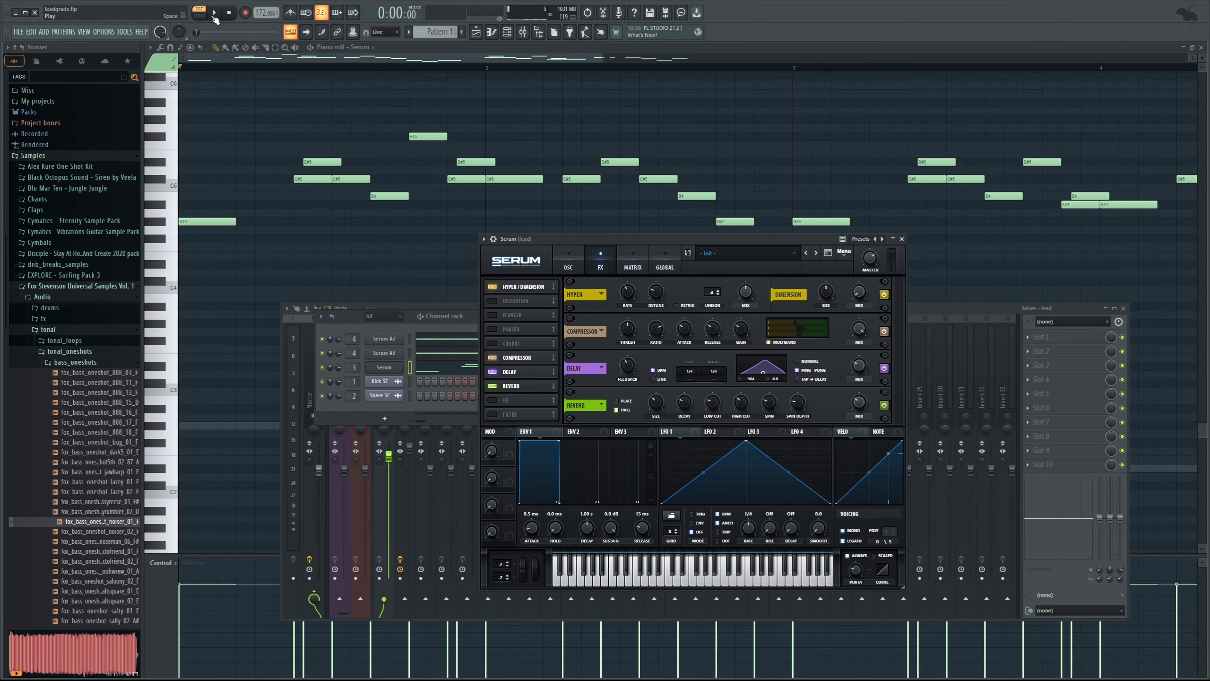
key(space)
drag(746, 297, 731, 307)
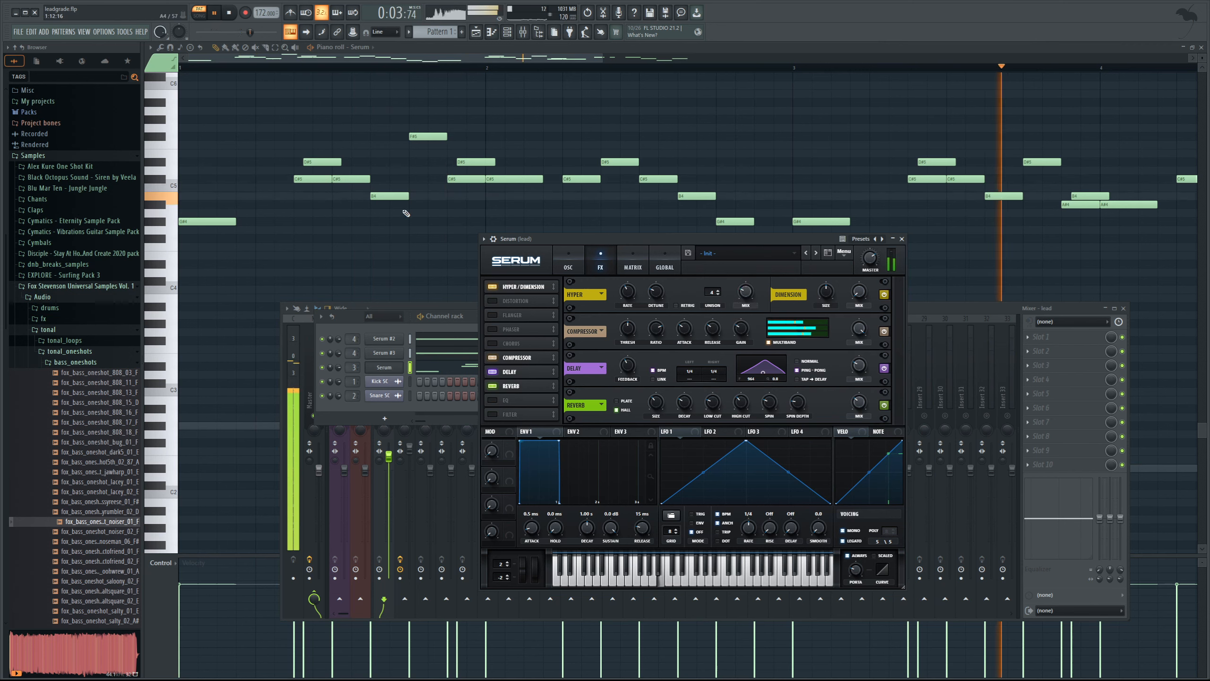
key(space)
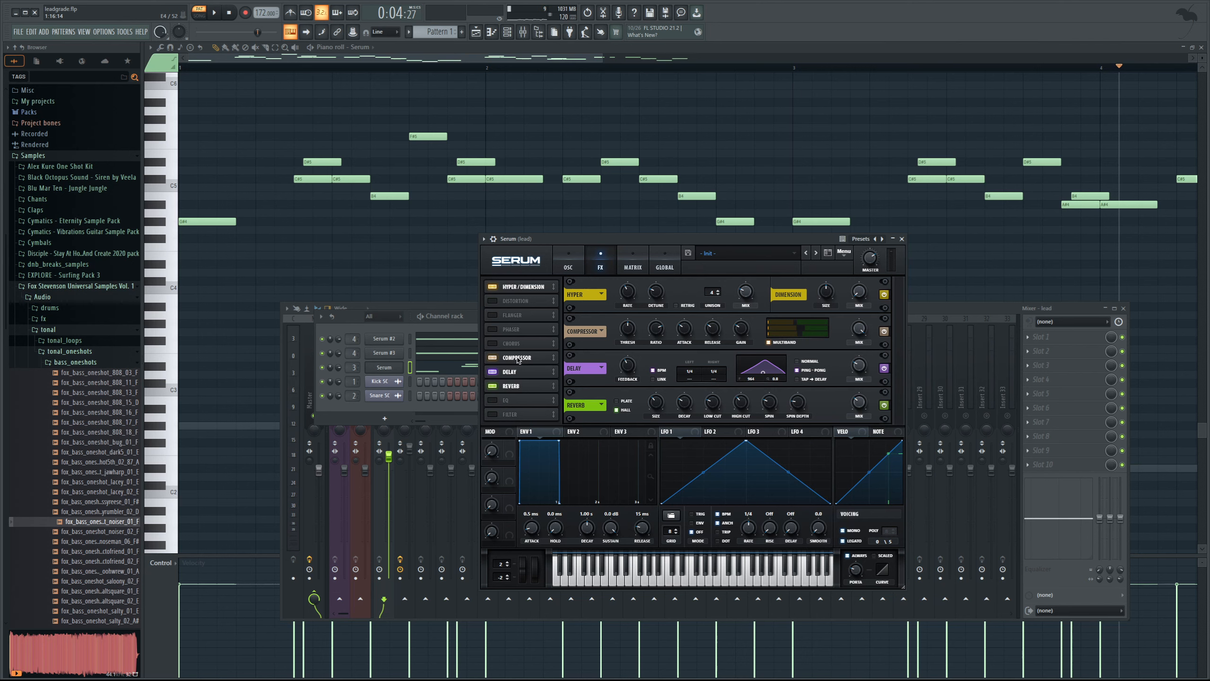
Try the compressor after the reverb during playback, and then move it to the very start of the effects chain
drag(519, 360, 520, 388)
click(215, 12)
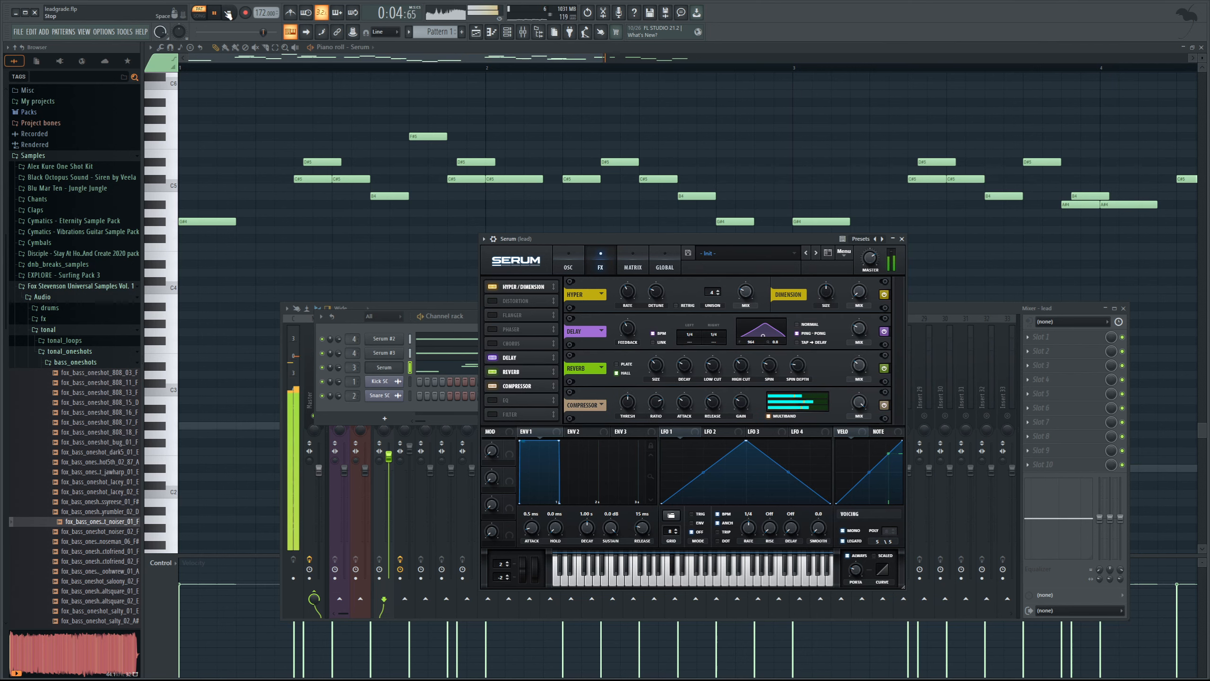
key(space)
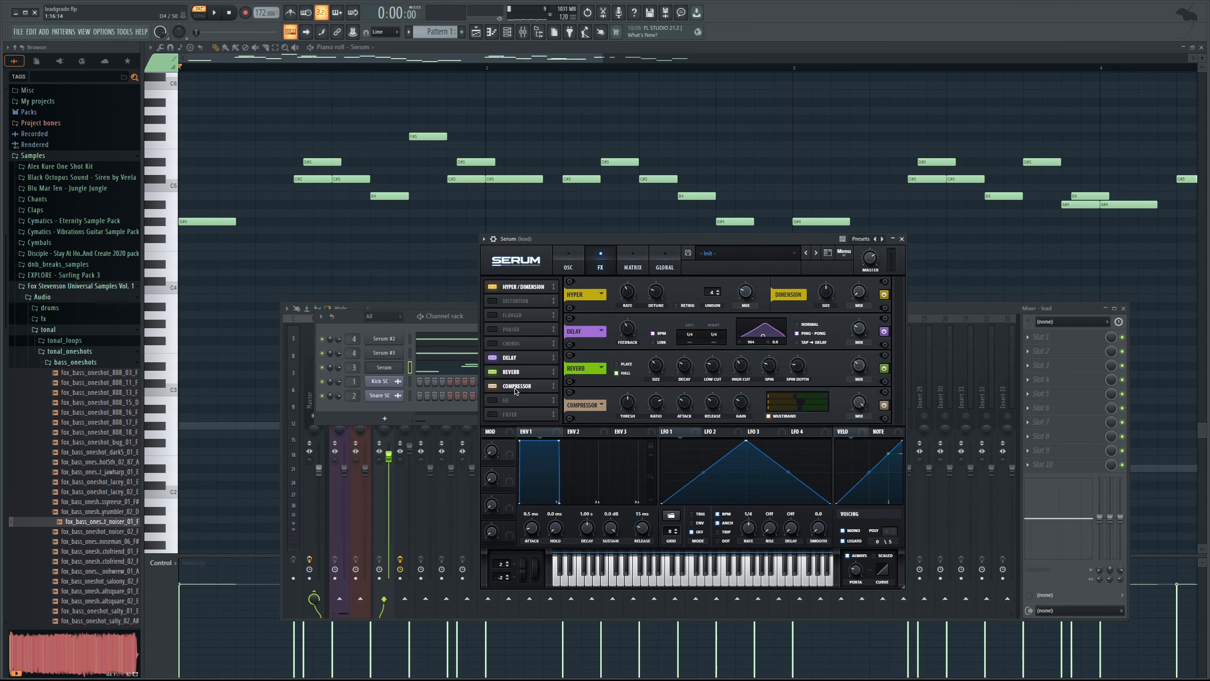
drag(515, 391, 501, 288)
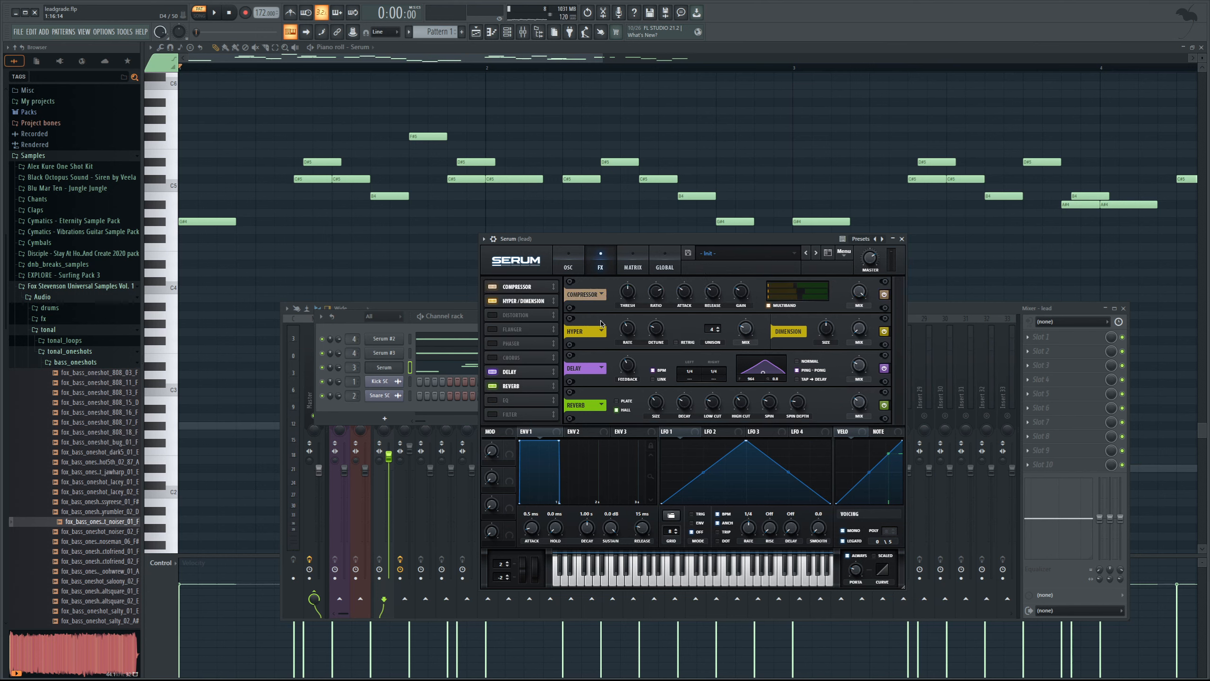
Enable the chorus and lower its mix while auditioning the pattern
click(492, 357)
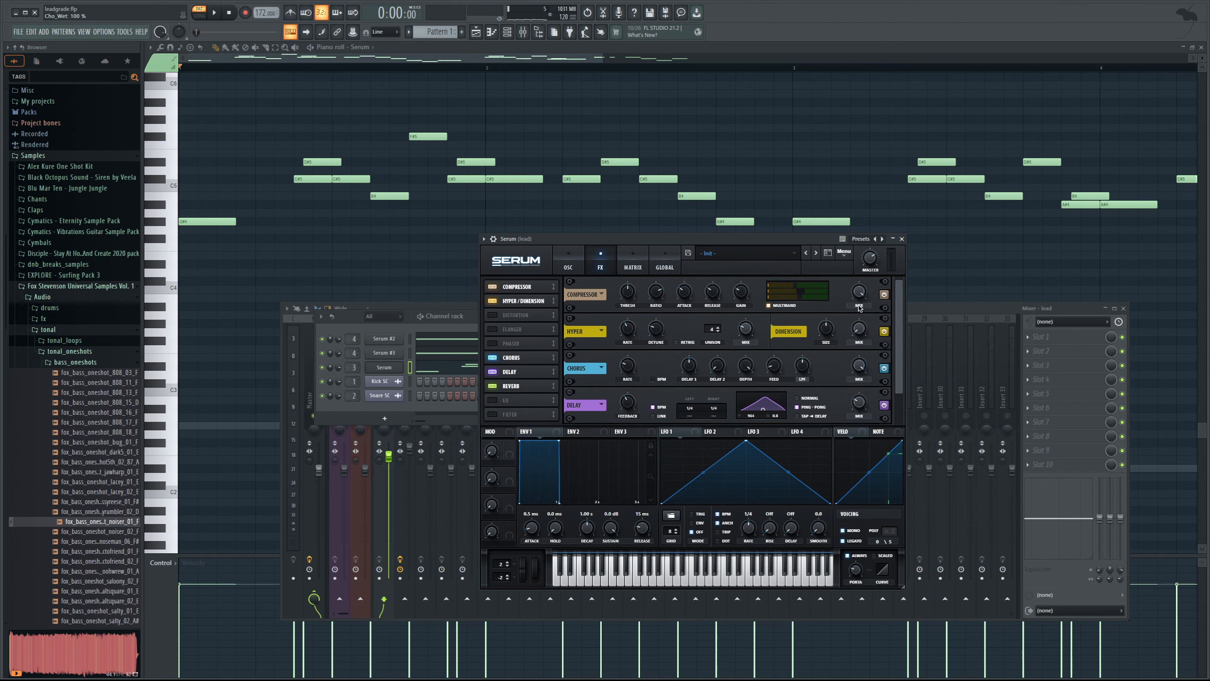
key(space)
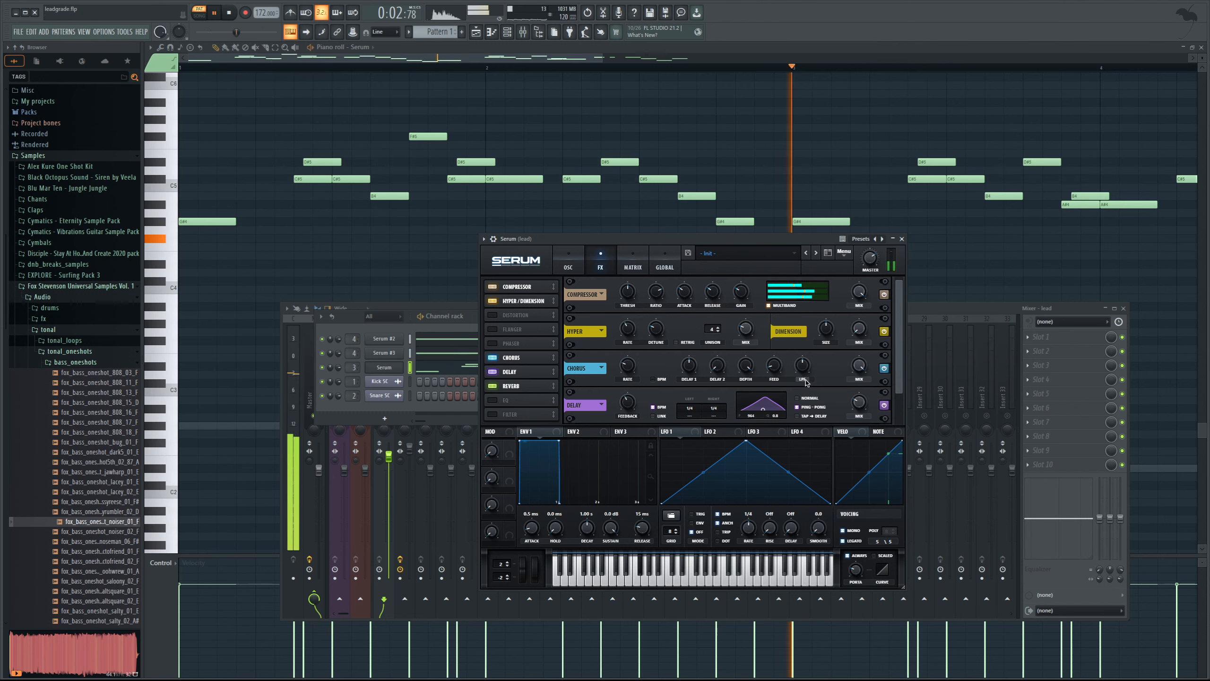
drag(806, 364, 848, 409)
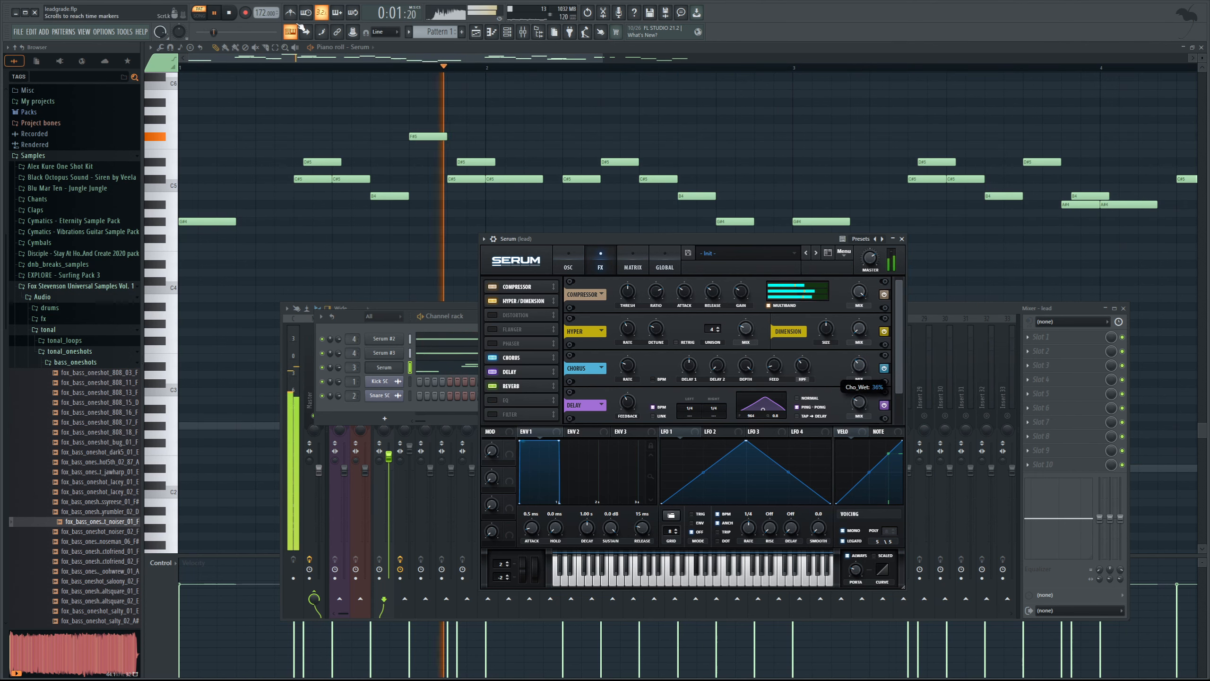
click(229, 14)
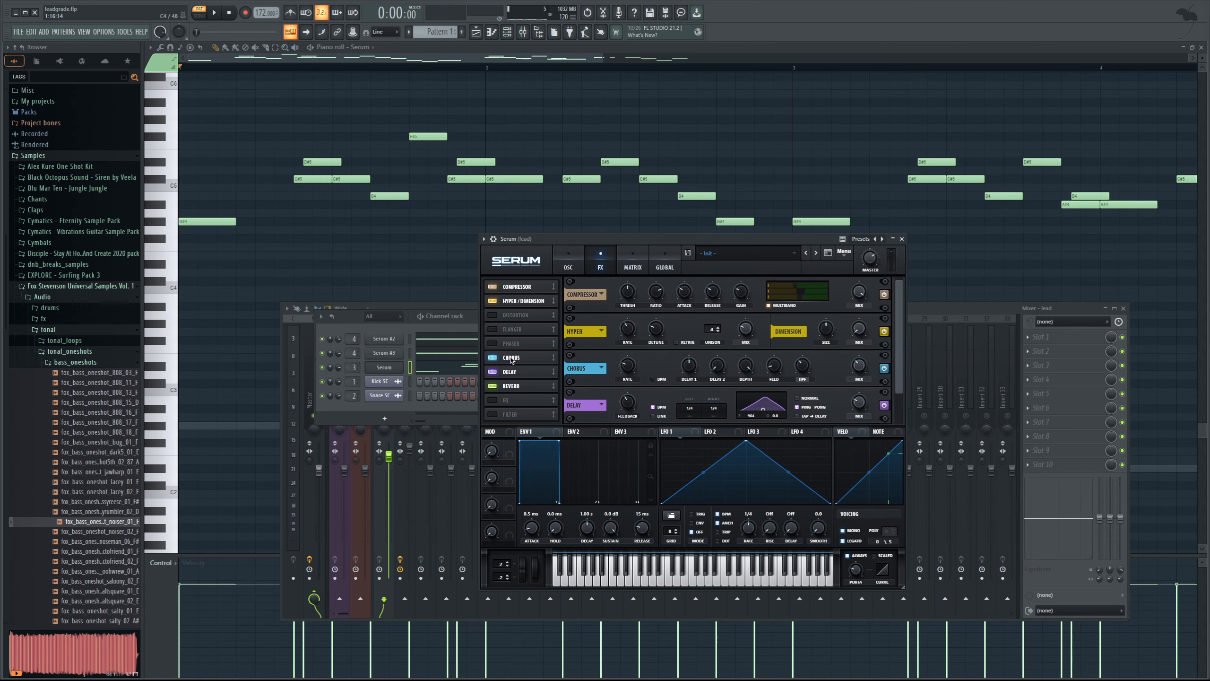
Enable the filter effect, choose the Reverb filter type and set its mix to about 36% while auditioning the pattern
scroll(872, 391, down, 1)
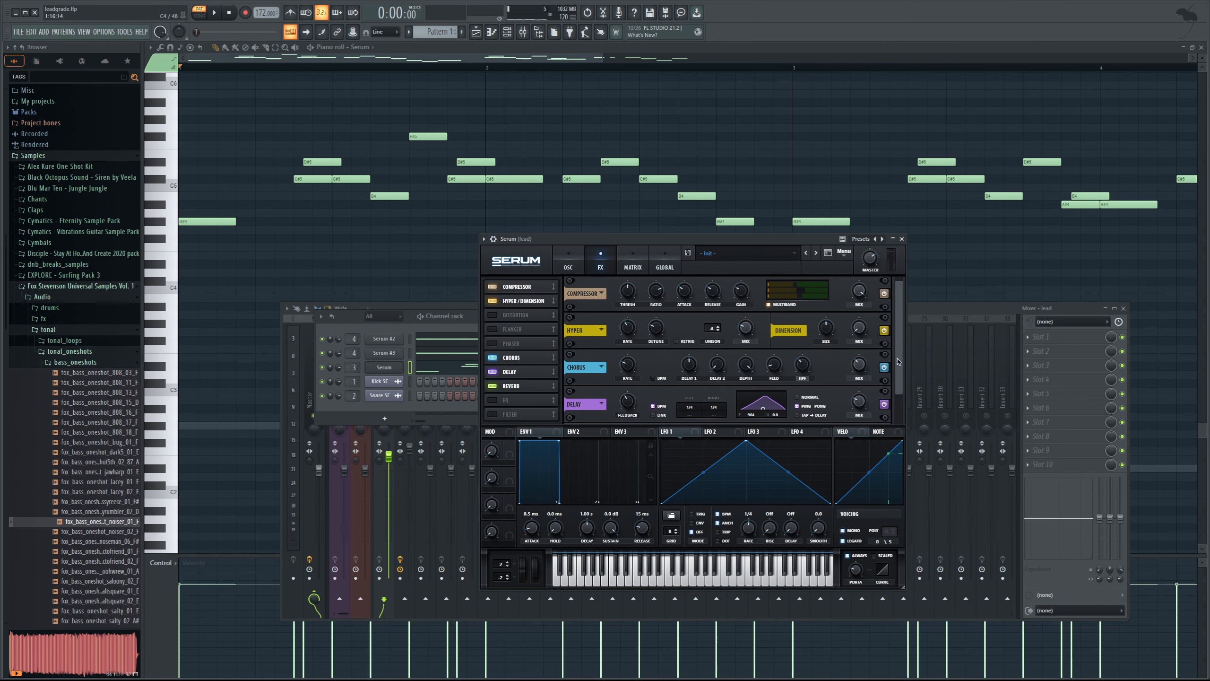
click(551, 415)
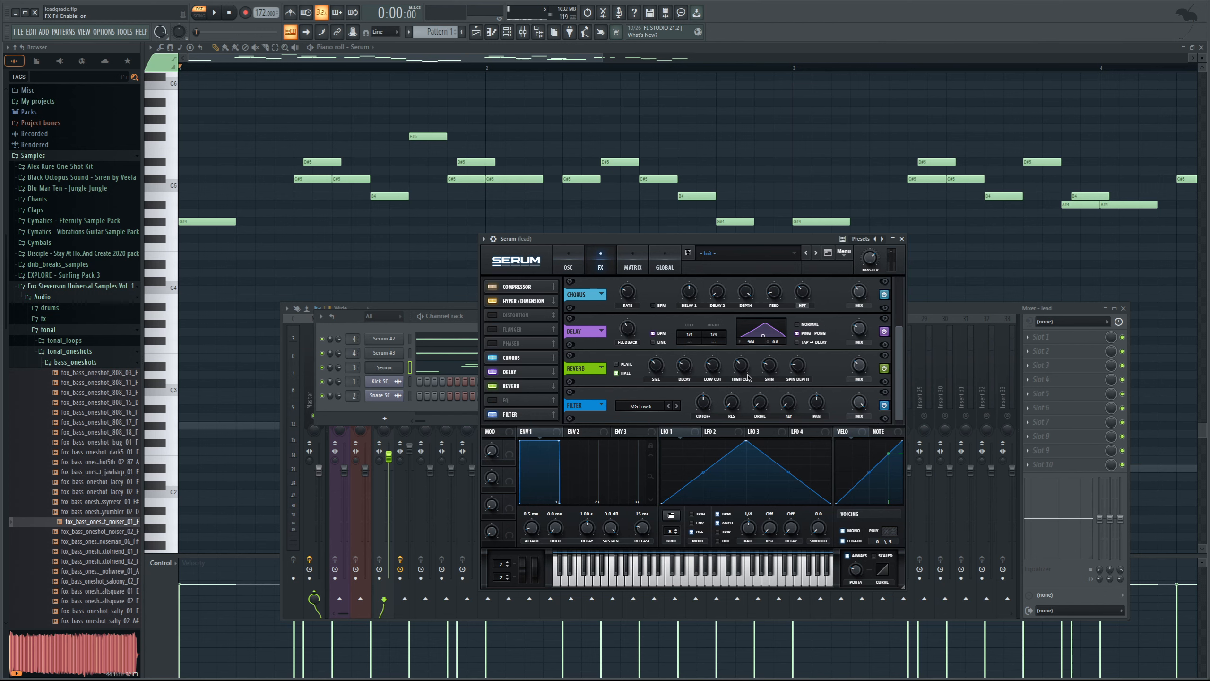
click(765, 356)
click(215, 13)
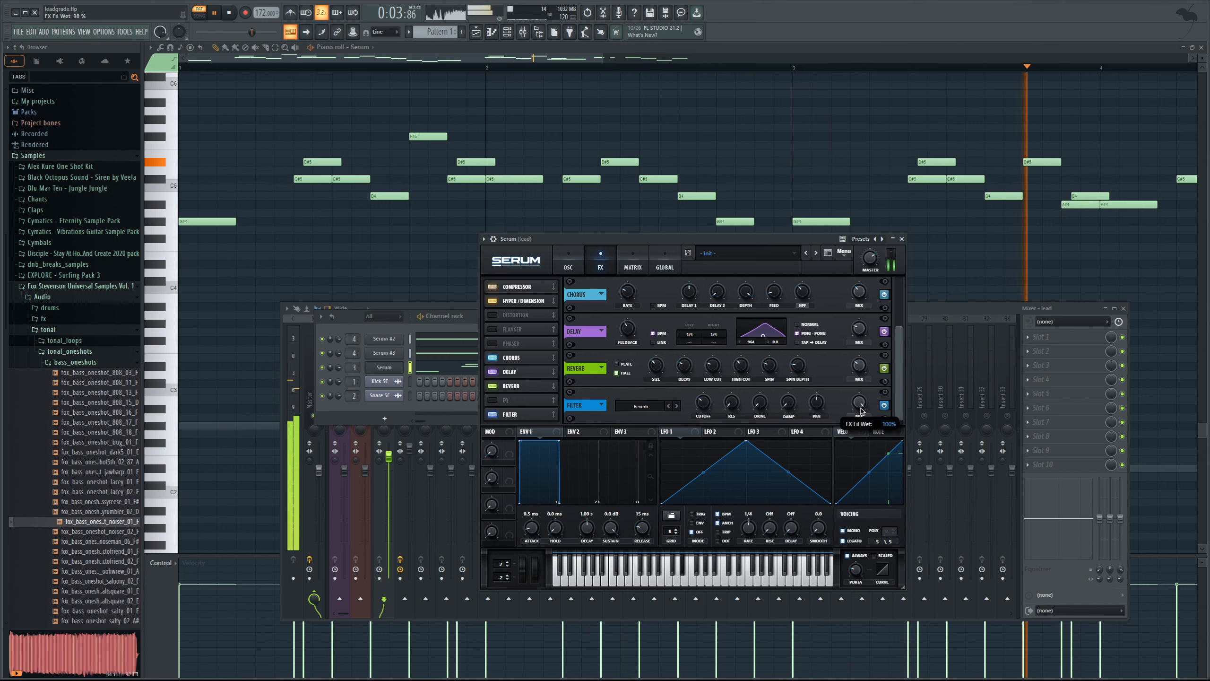
drag(861, 411, 851, 466)
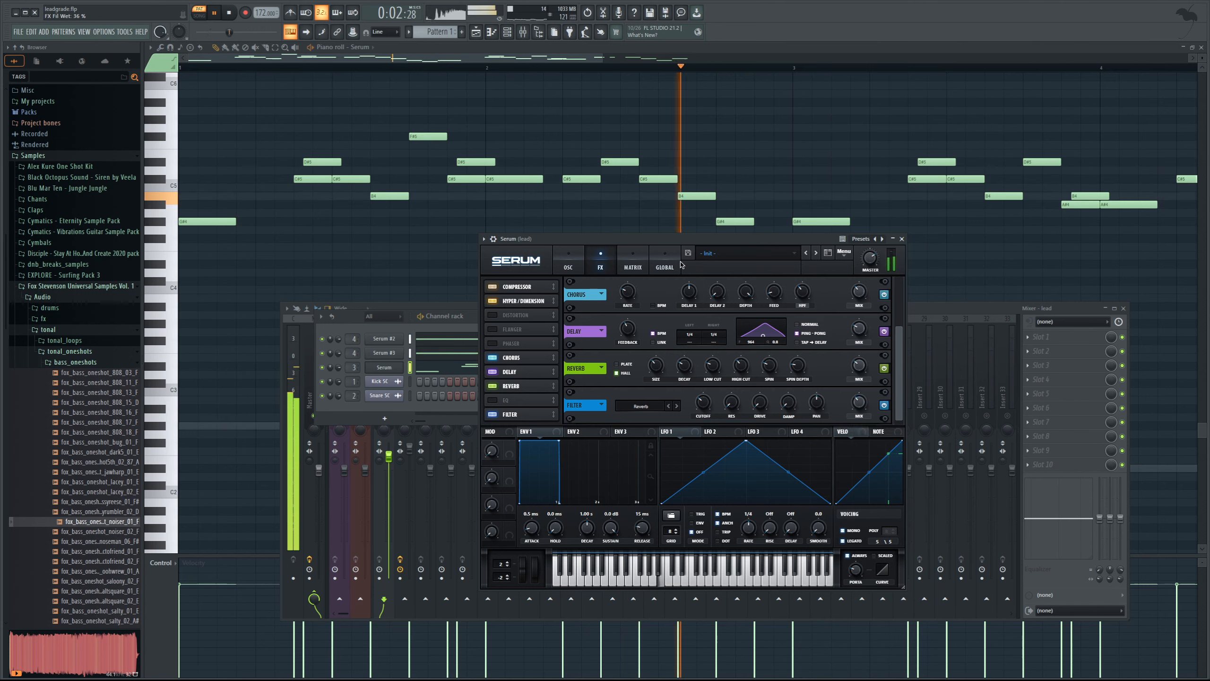
click(229, 14)
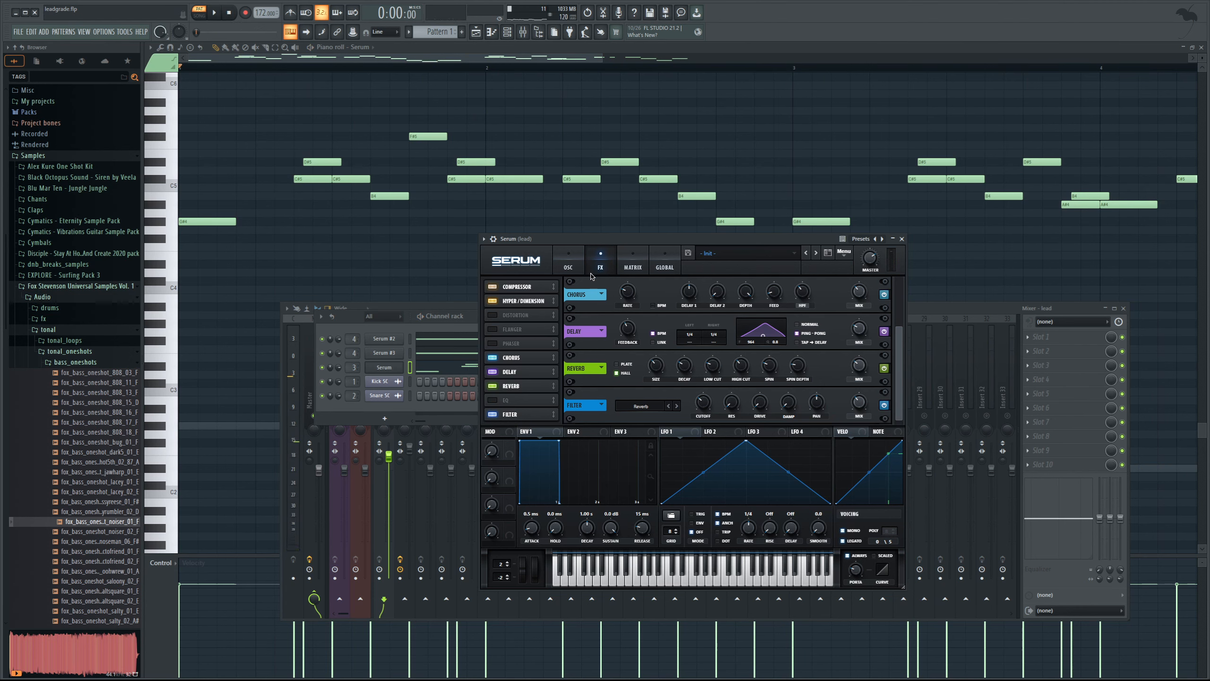
Reorder the effects chain so chorus, delay, reverb and filter follow directly after Hyper/Dimension
drag(522, 359, 520, 316)
drag(520, 371, 521, 330)
drag(522, 387, 521, 343)
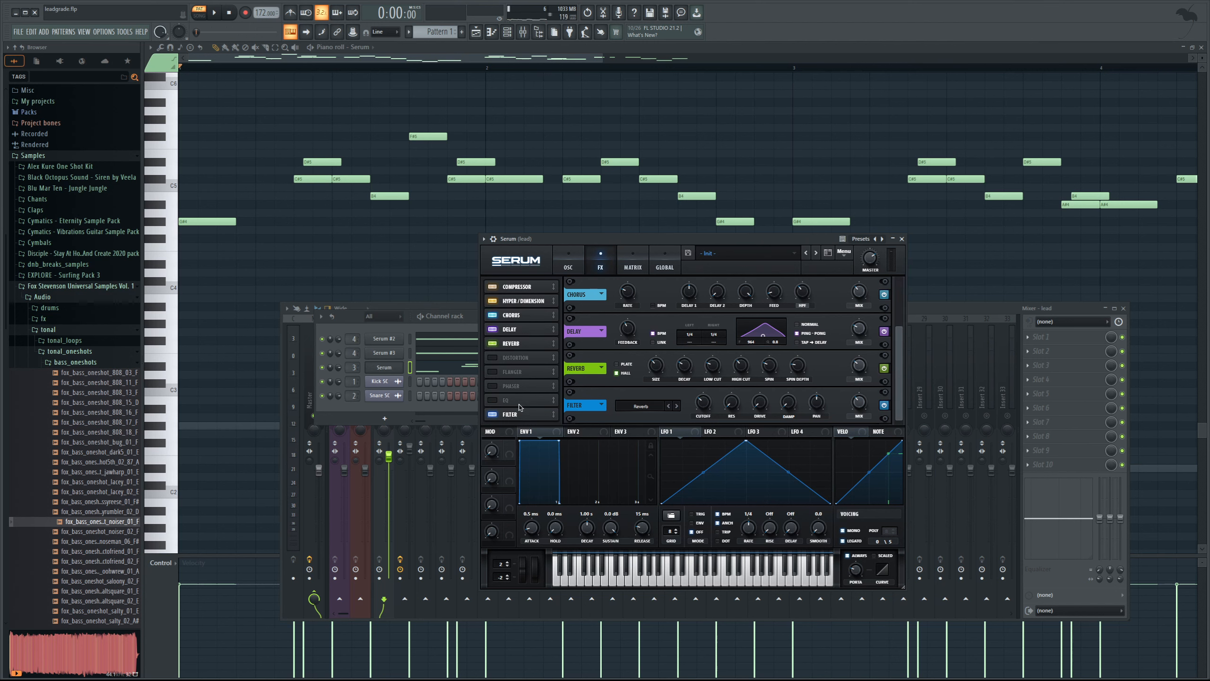
drag(520, 414, 522, 355)
Bypass all six active effects and audition the dry lead
click(493, 357)
click(492, 344)
click(493, 330)
click(493, 316)
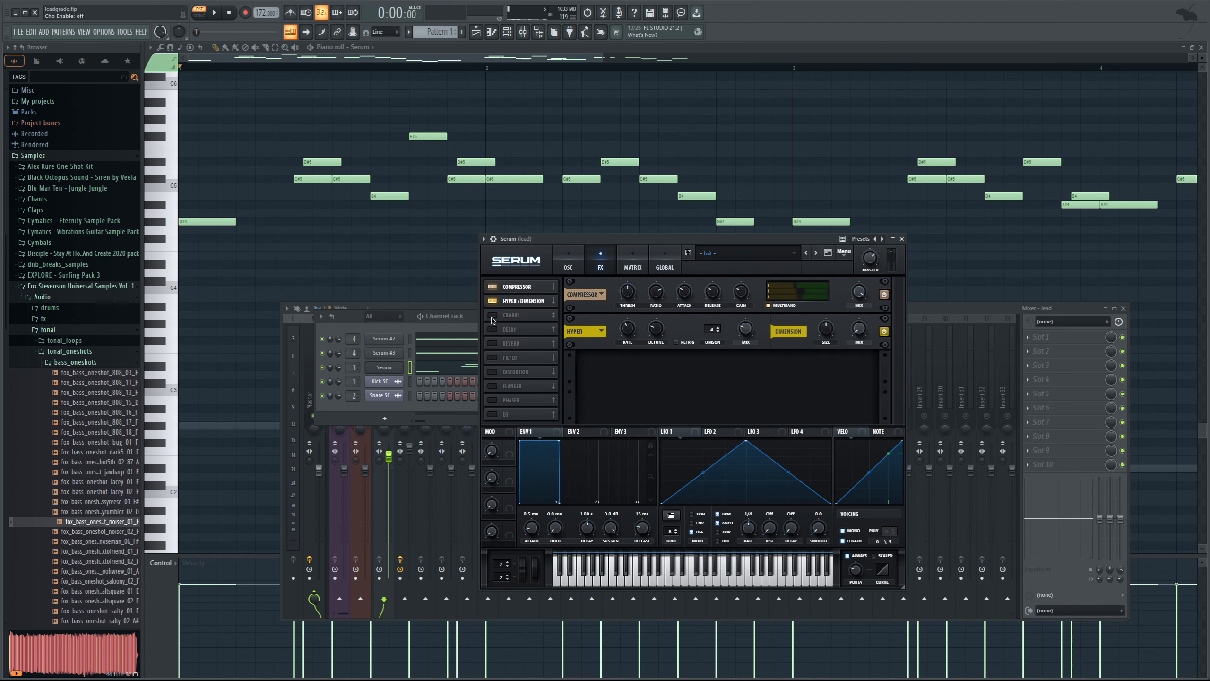
click(493, 301)
click(493, 287)
click(220, 14)
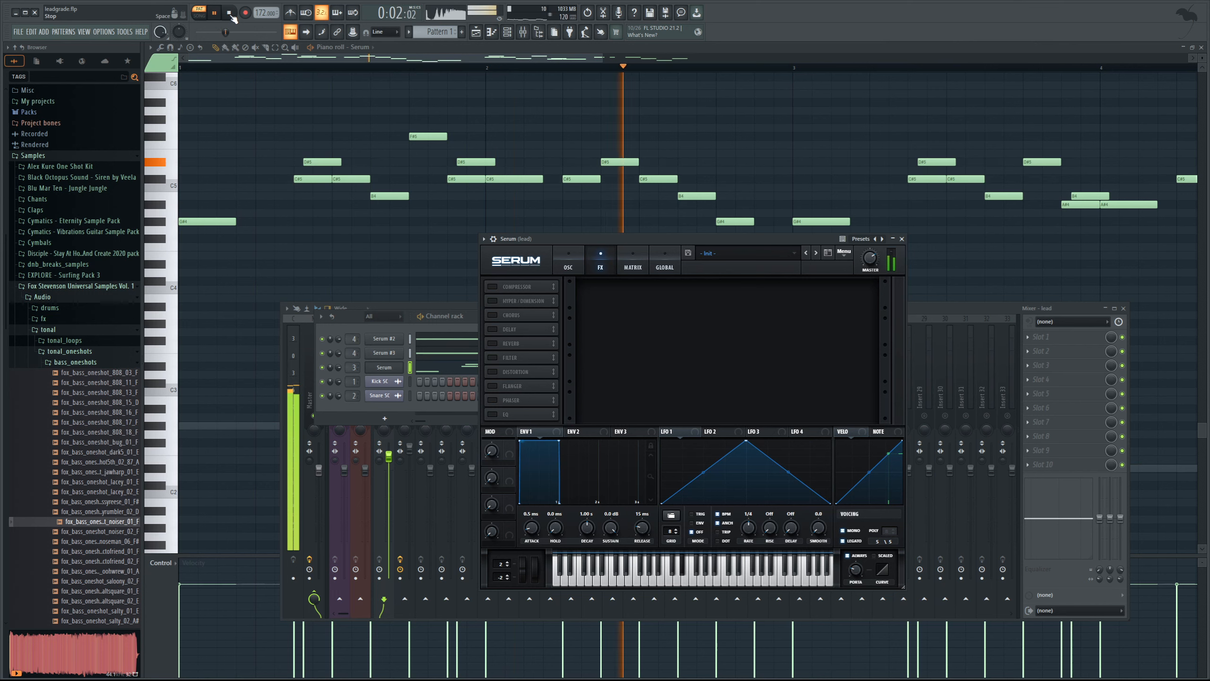
click(231, 14)
Re-enable the compressor, Hyper/Dimension, chorus, delay, reverb and filter, and audition the fully processed lead
click(493, 286)
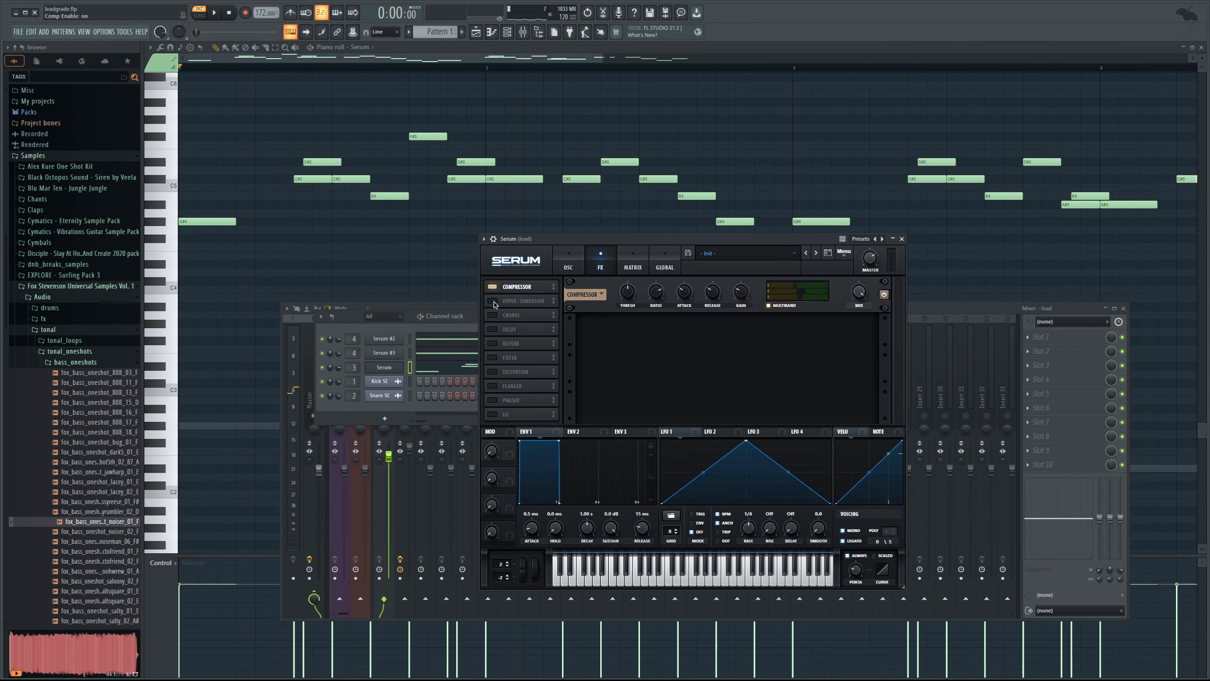
click(493, 301)
click(492, 315)
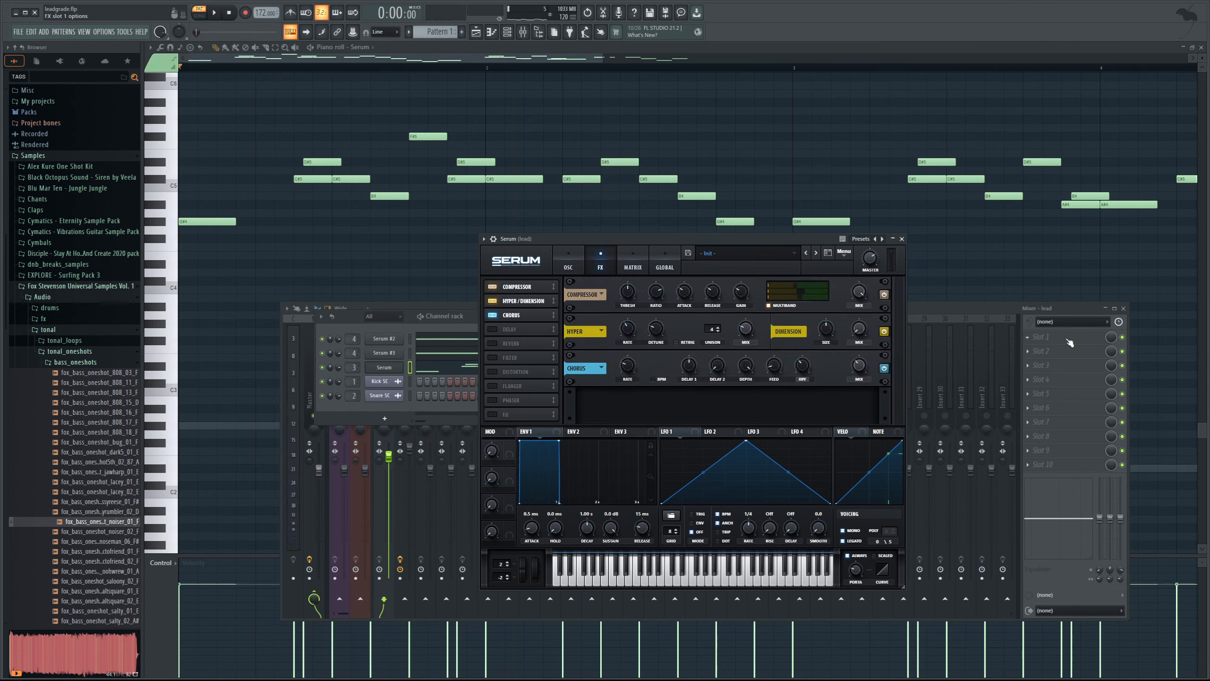
click(493, 329)
click(493, 343)
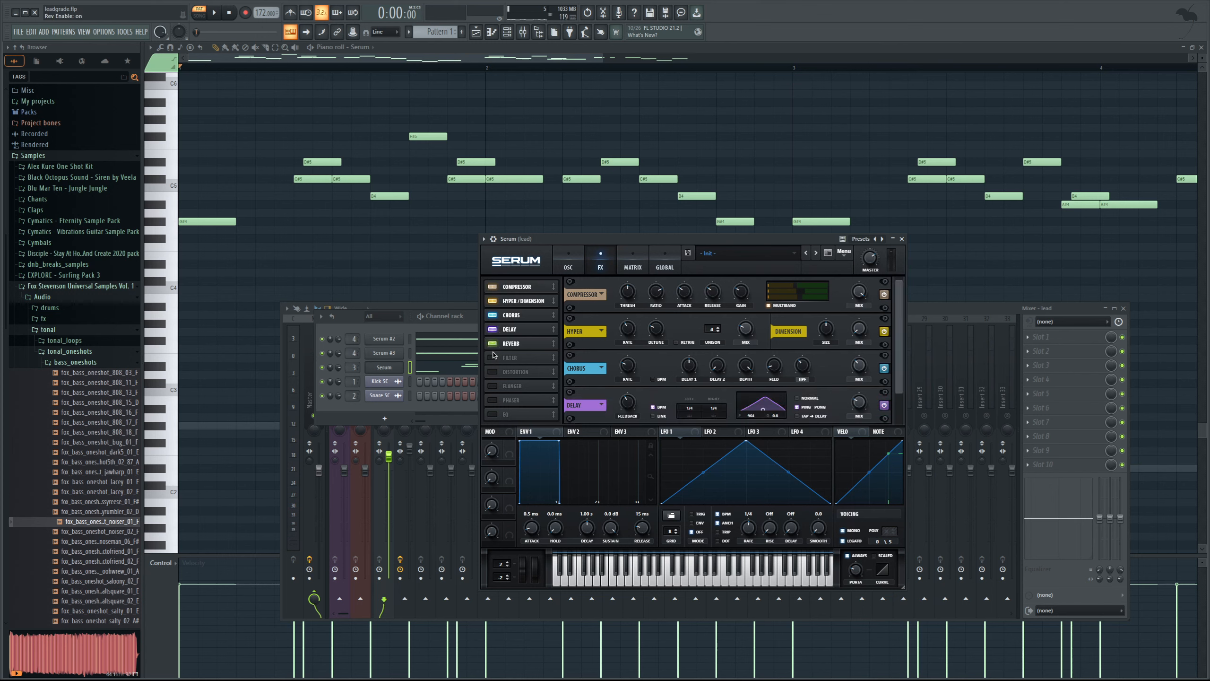
click(493, 357)
click(215, 14)
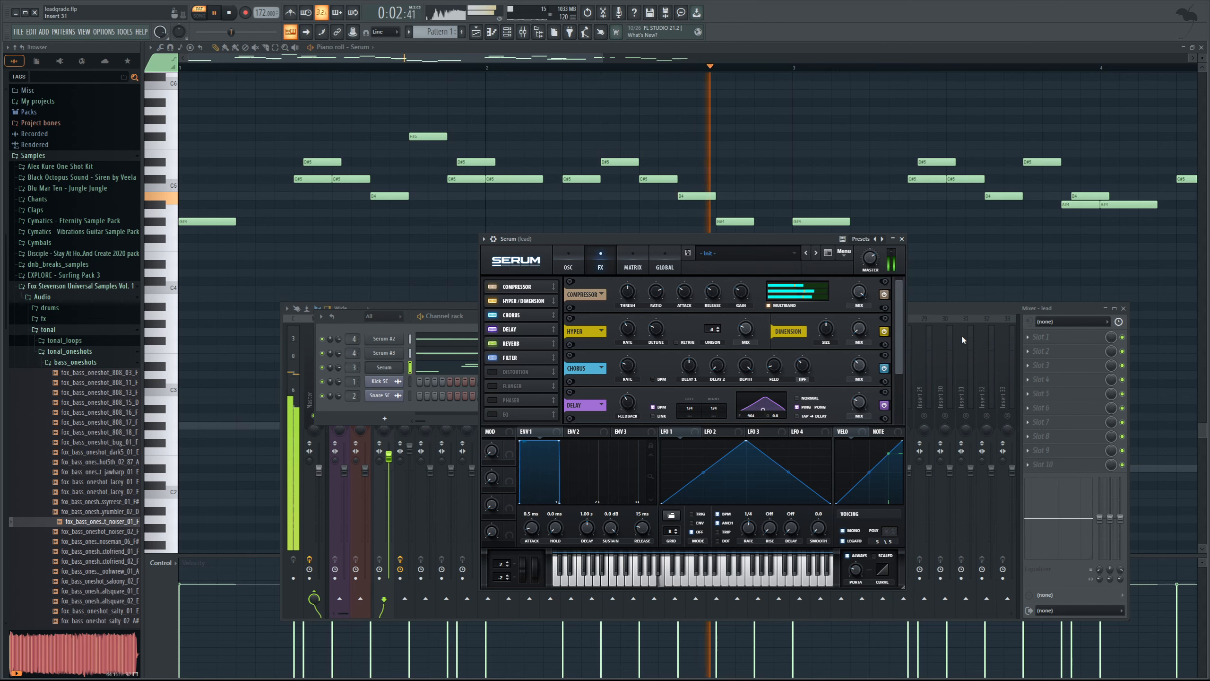
click(963, 308)
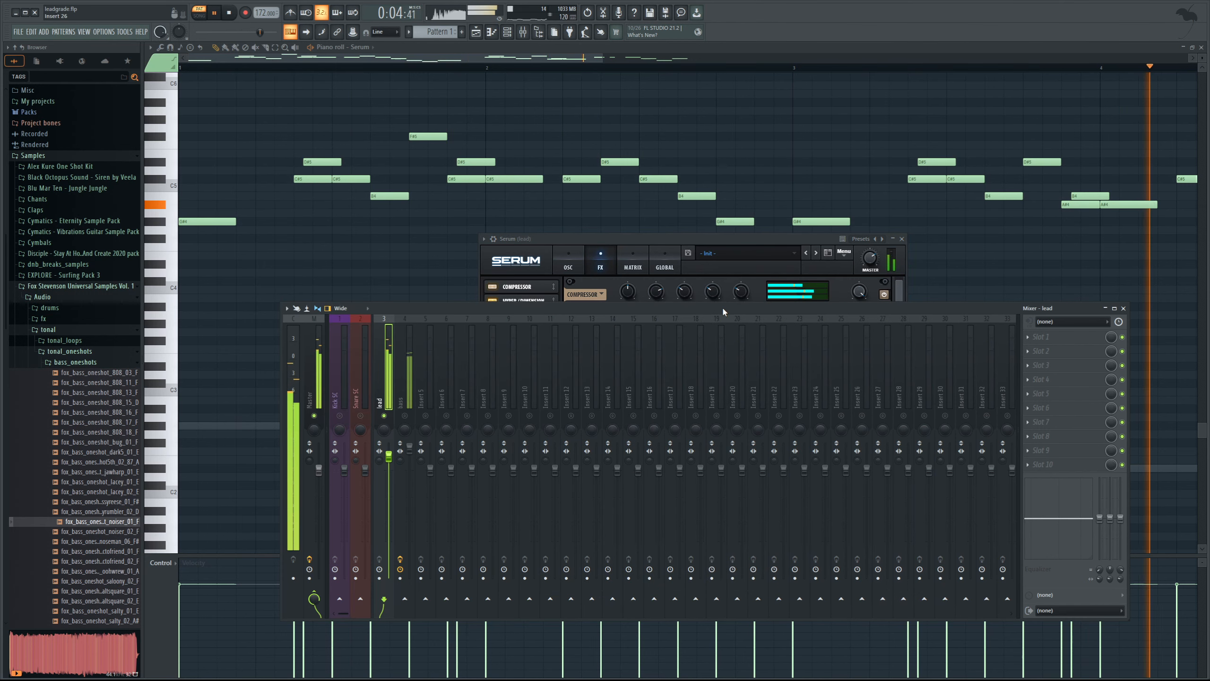
key(space)
Try a Tube distortion with 84% drive after the filter, audition it and disable it again
click(603, 264)
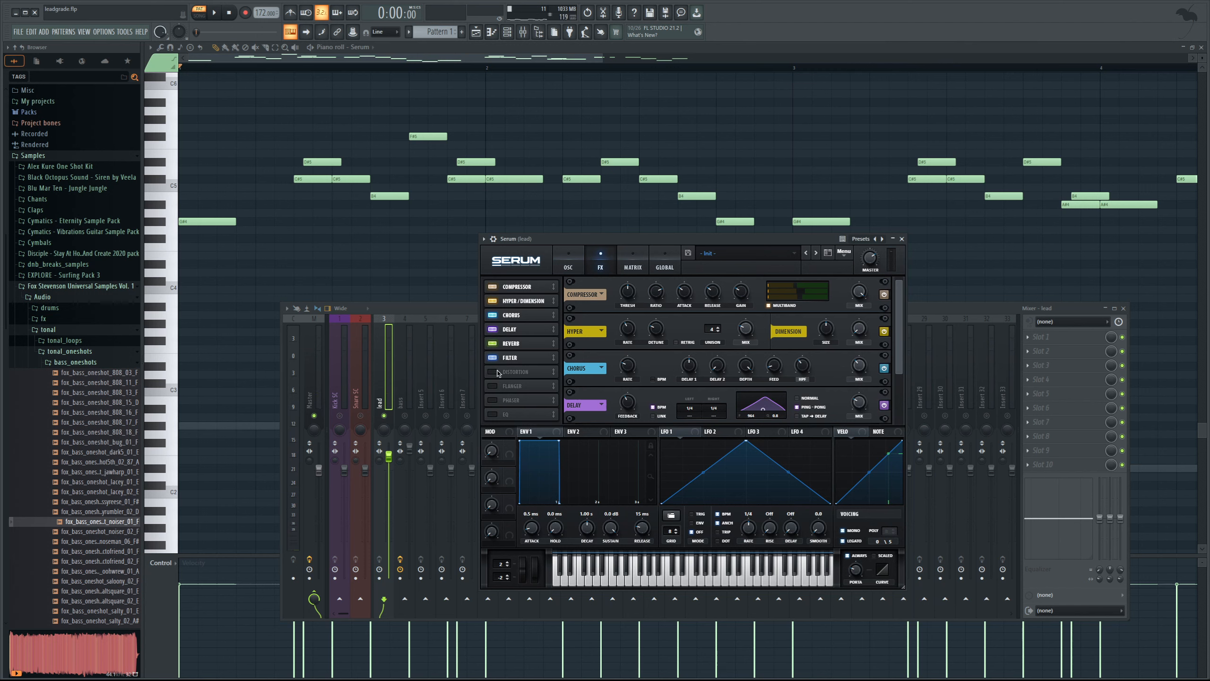
click(509, 375)
scroll(791, 410, down, 3)
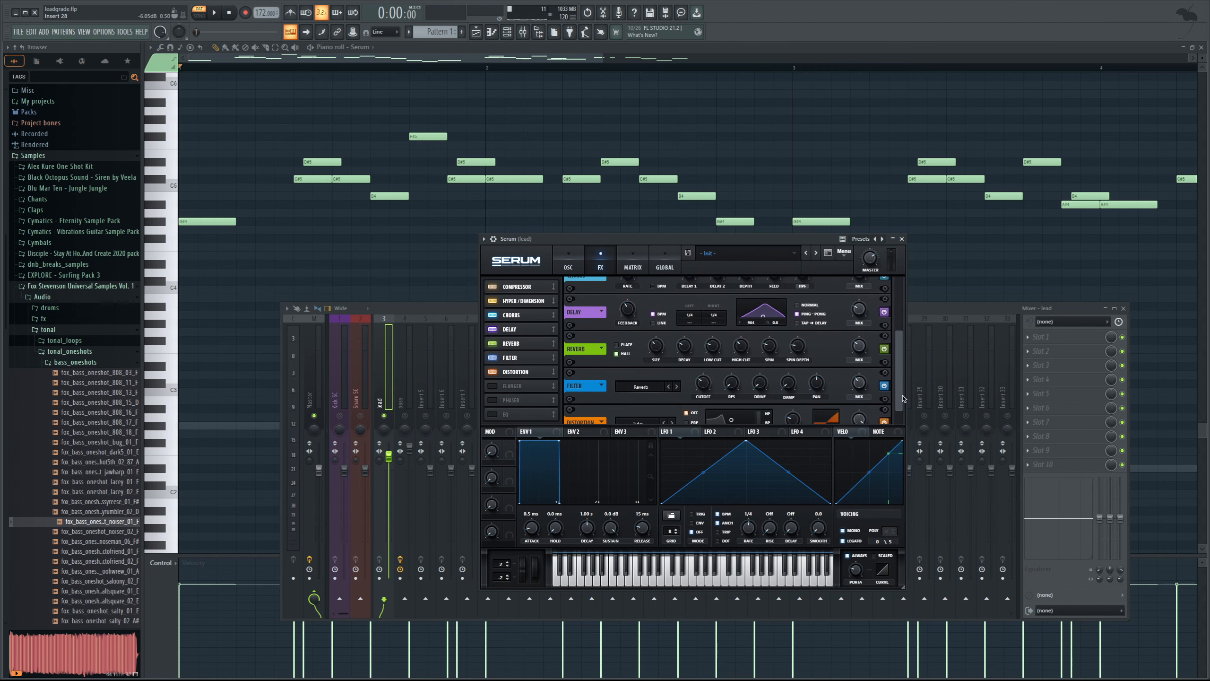
drag(798, 416, 806, 365)
key(space)
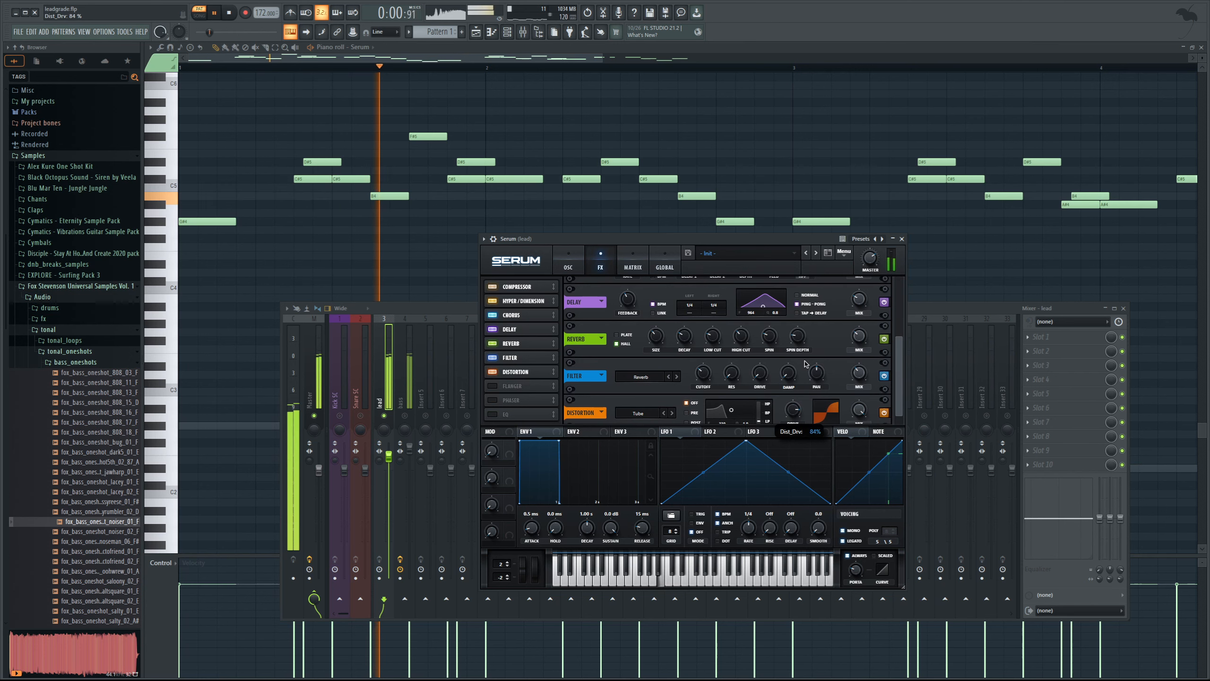
key(space)
scroll(791, 362, up, 3)
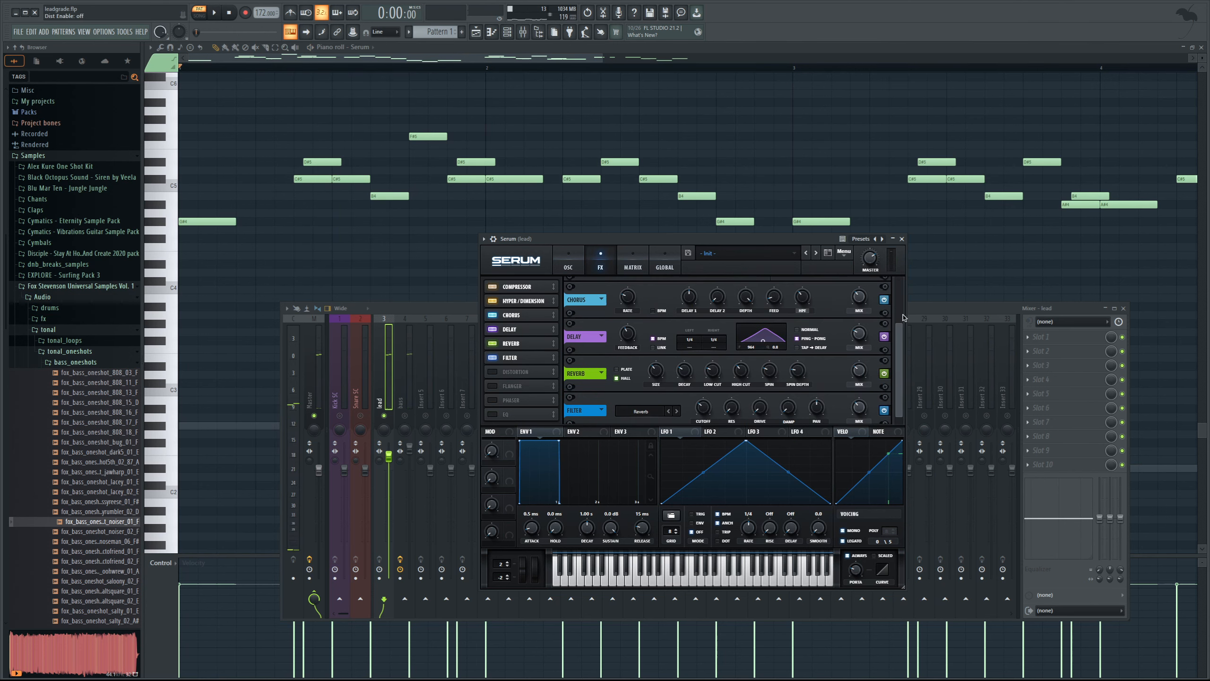
Load FabFilter Pro-Q 3 on the lead's mixer track and add a low cut plus a 30 dB/oct high cut at about 6.9 kHz
click(951, 309)
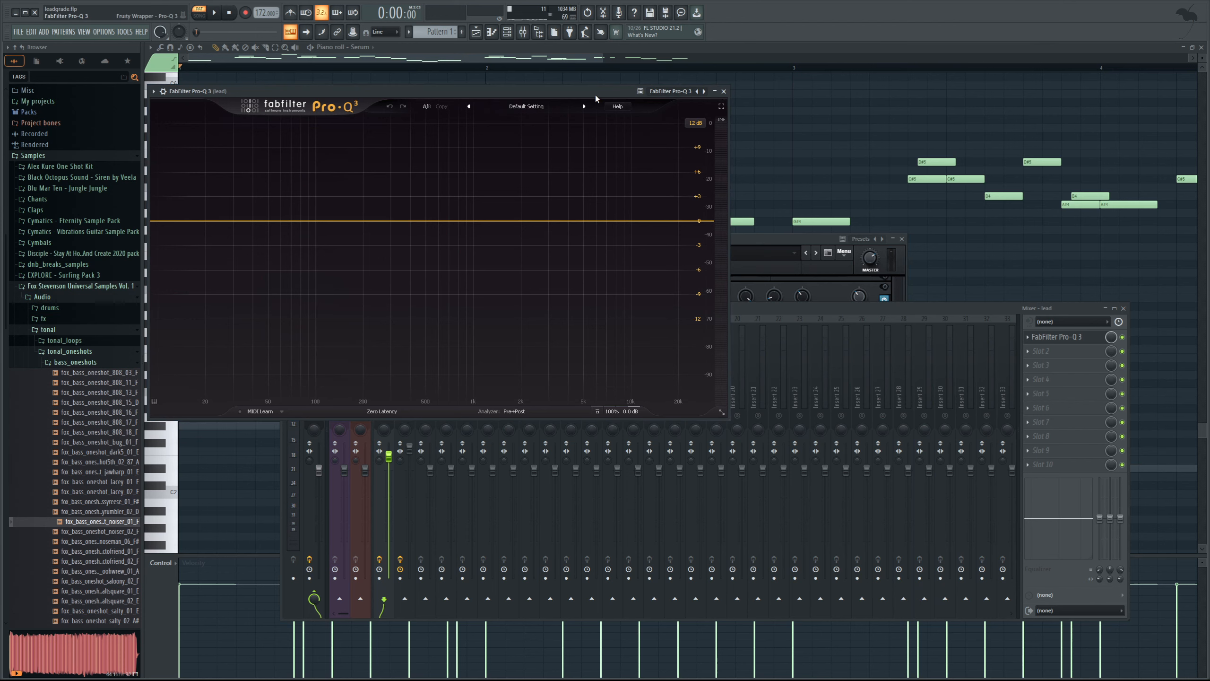
drag(596, 95, 634, 132)
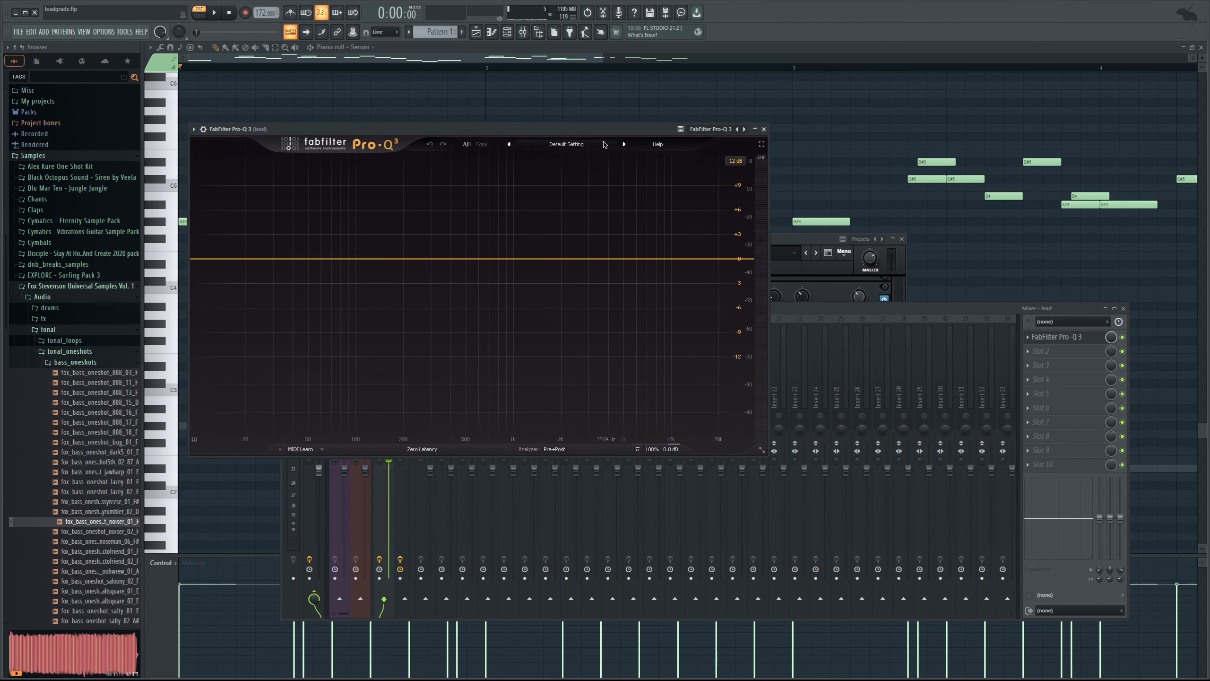
drag(584, 129, 677, 136)
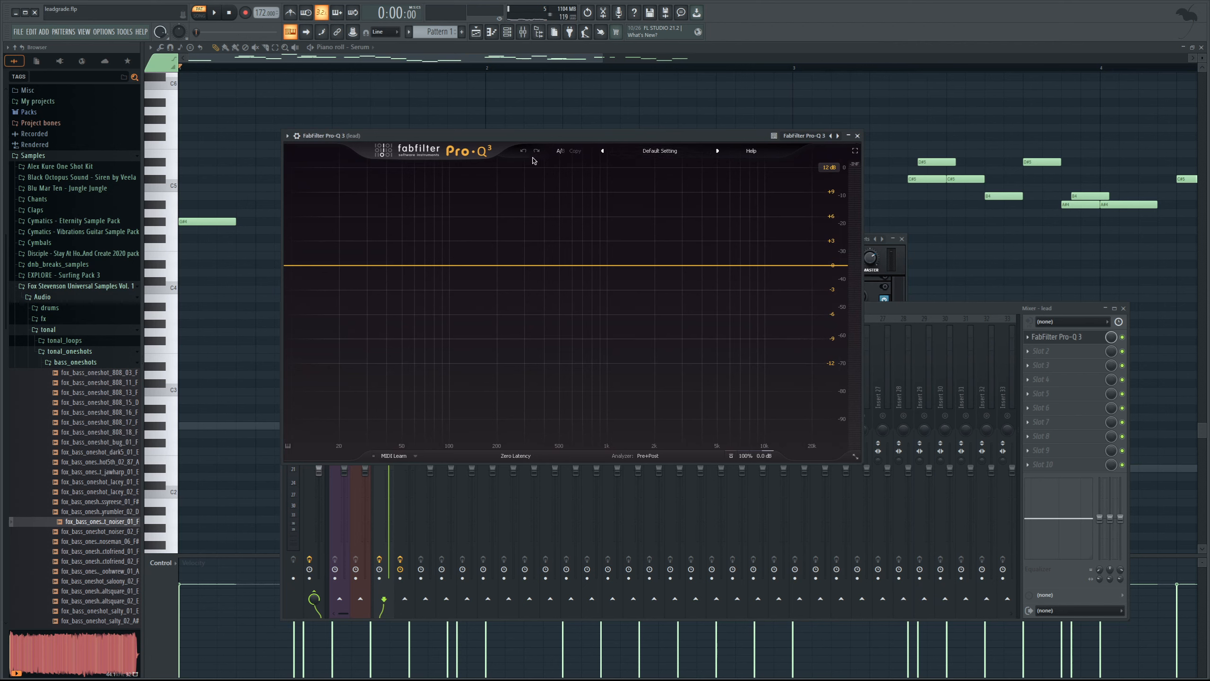
click(307, 266)
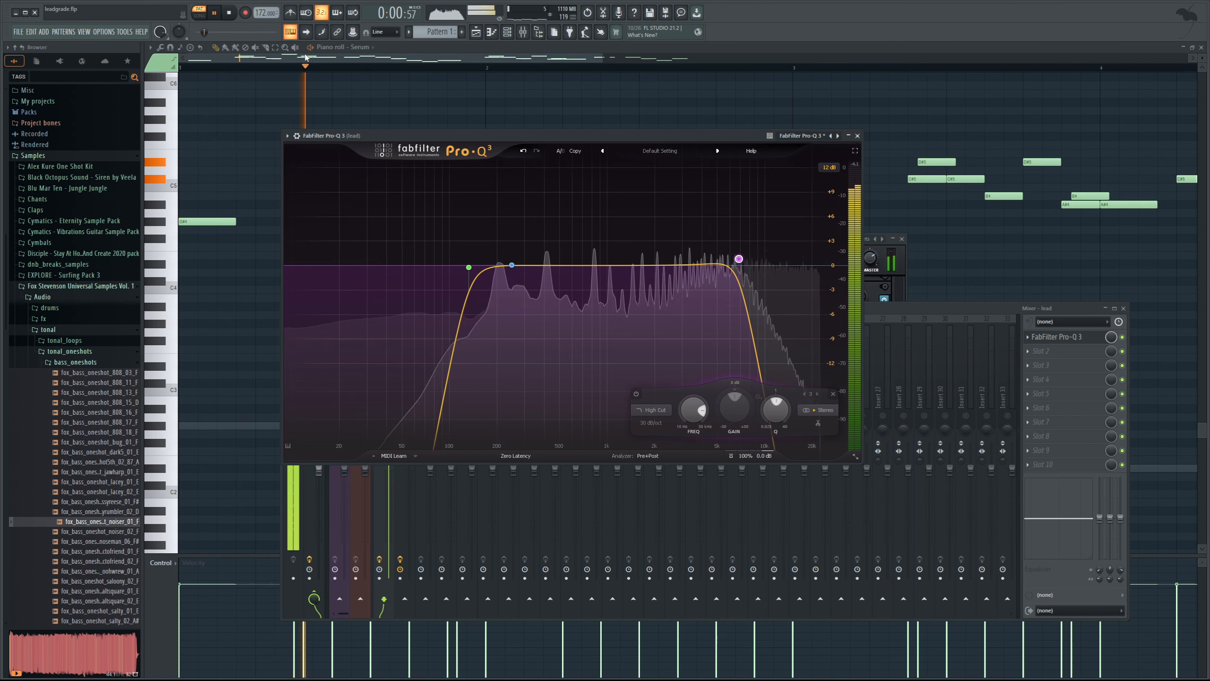
click(229, 15)
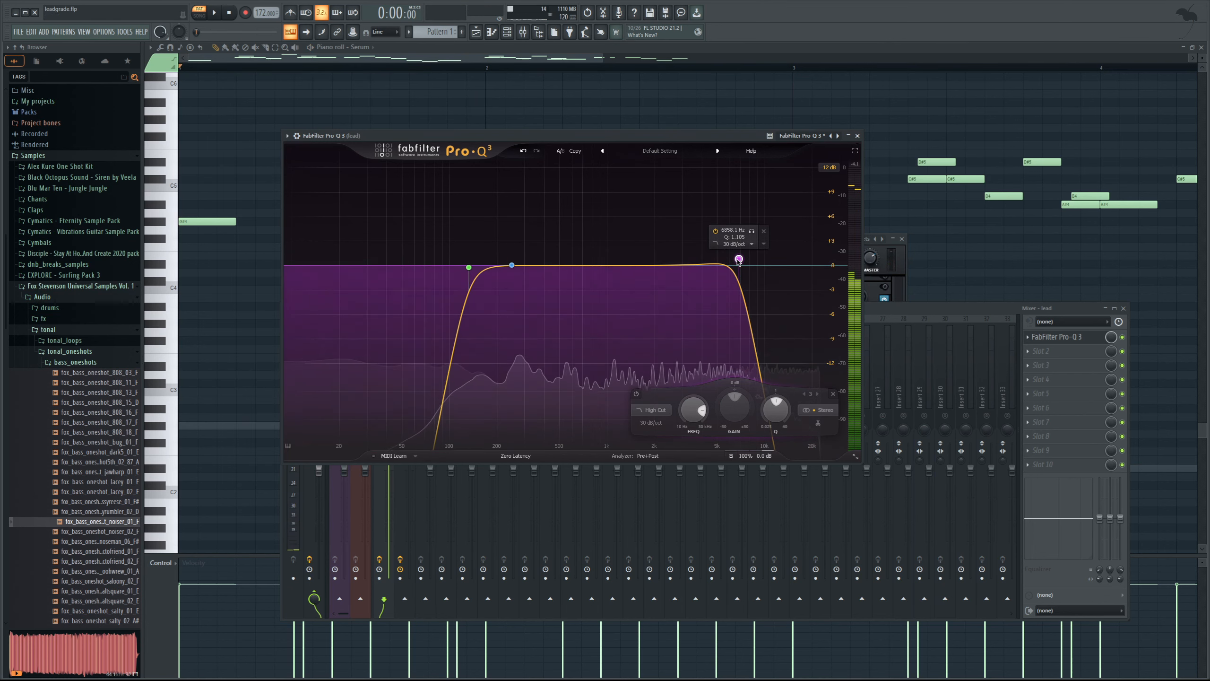
Move the Pro-Q 3 high cut up to about 13.1 kHz and audition the lead
drag(739, 259, 784, 268)
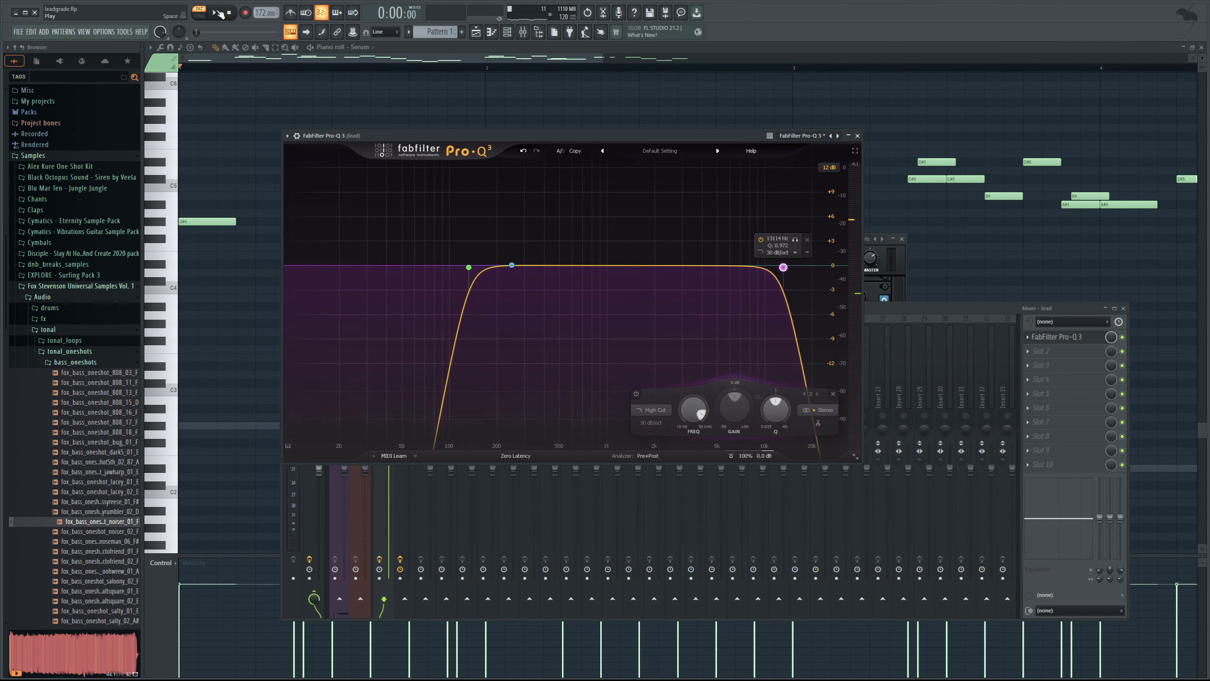
key(space)
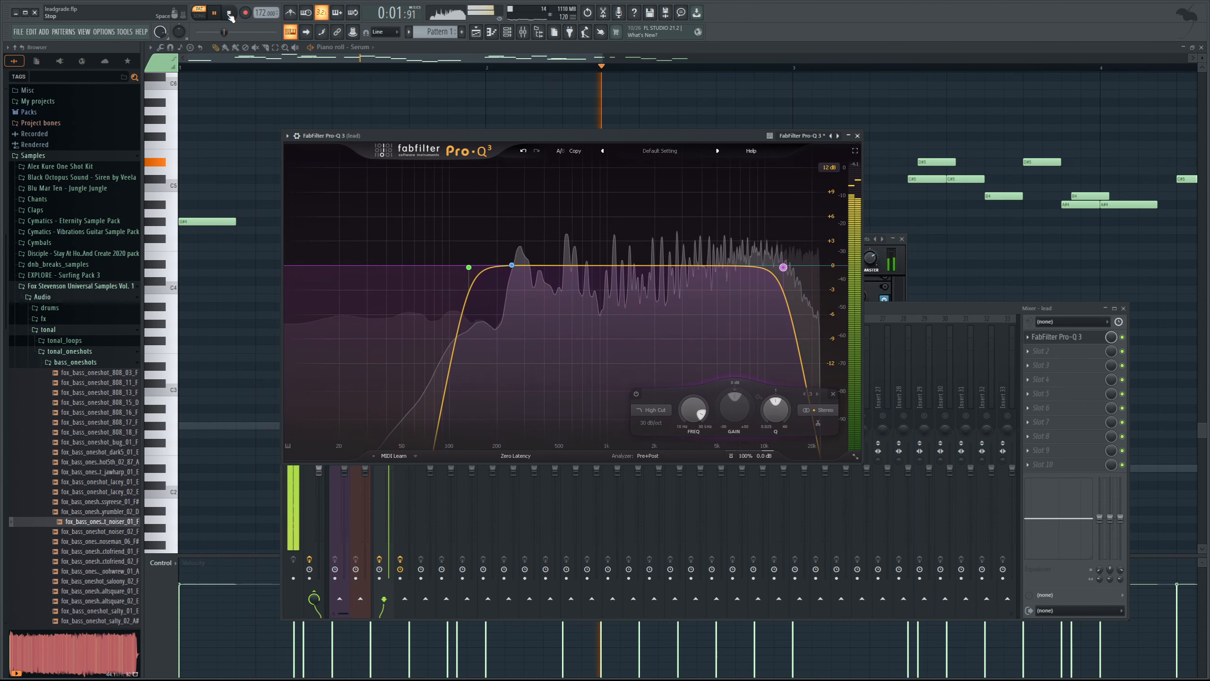
key(space)
mouse_move(783, 269)
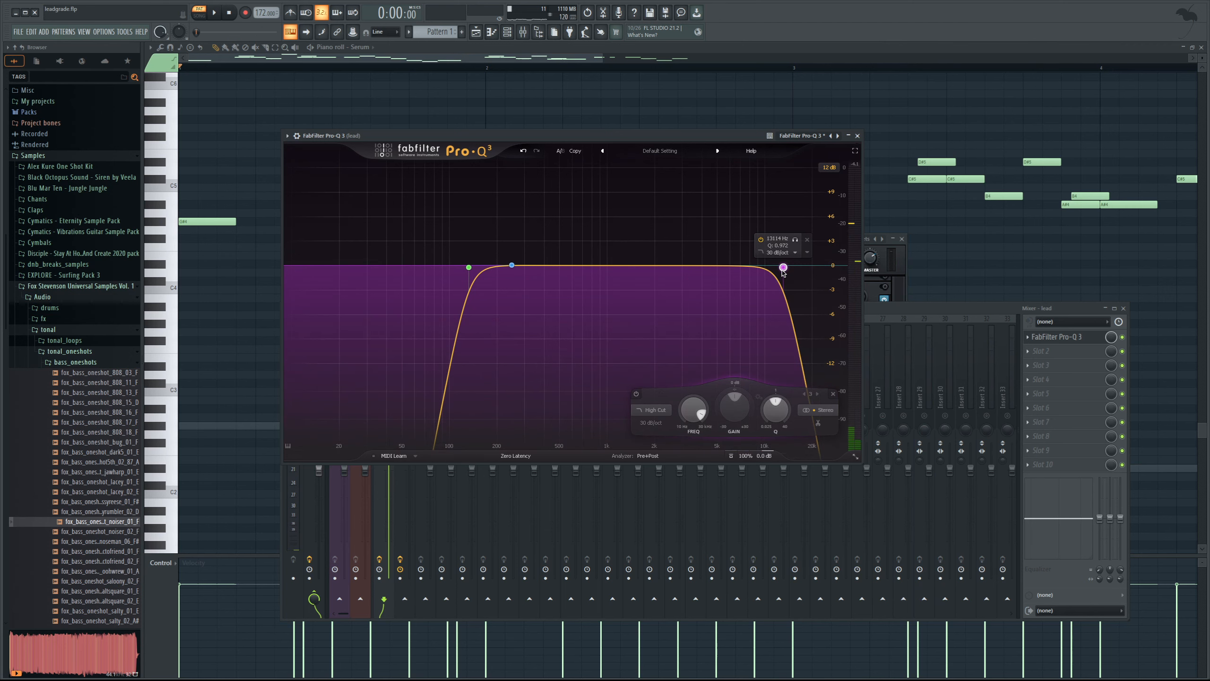
Compare the lead with Pro-Q 3 bypassed and active on its mixer track
drag(930, 307, 926, 309)
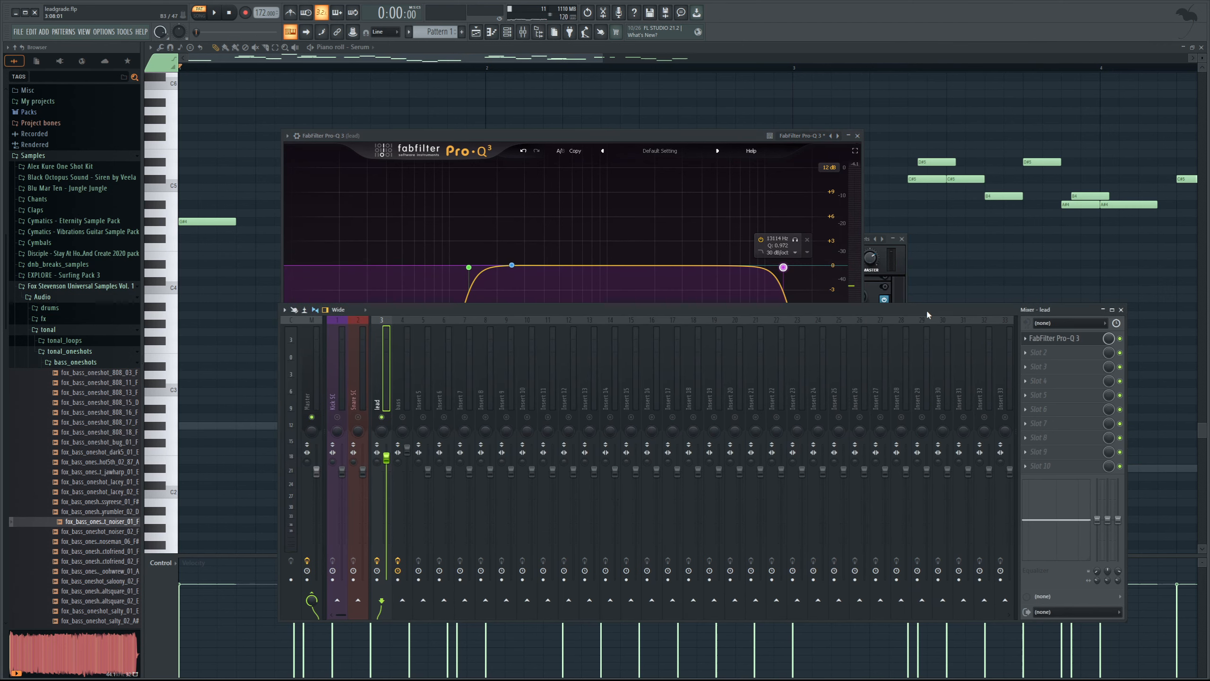
click(1121, 340)
key(space)
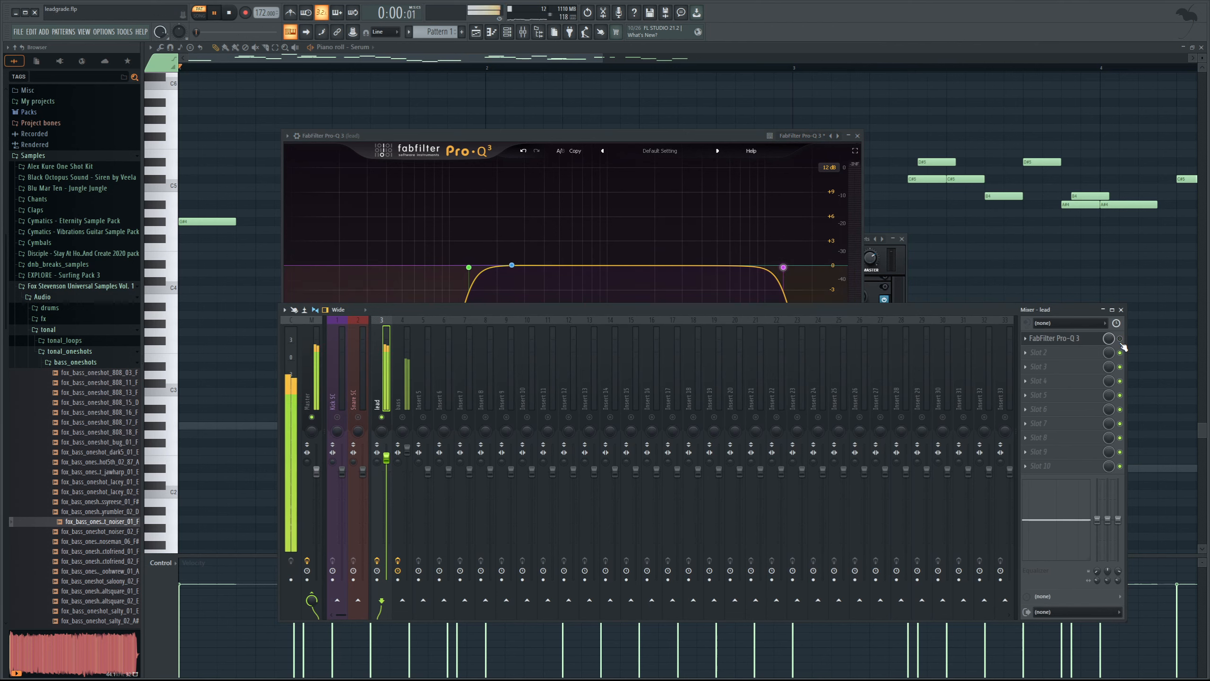
key(space)
click(1121, 340)
key(space)
key(space)
Lower the high cut to about 11 kHz and compare the lead with the equaliser bypassed and active
mouse_move(779, 258)
drag(780, 261, 767, 261)
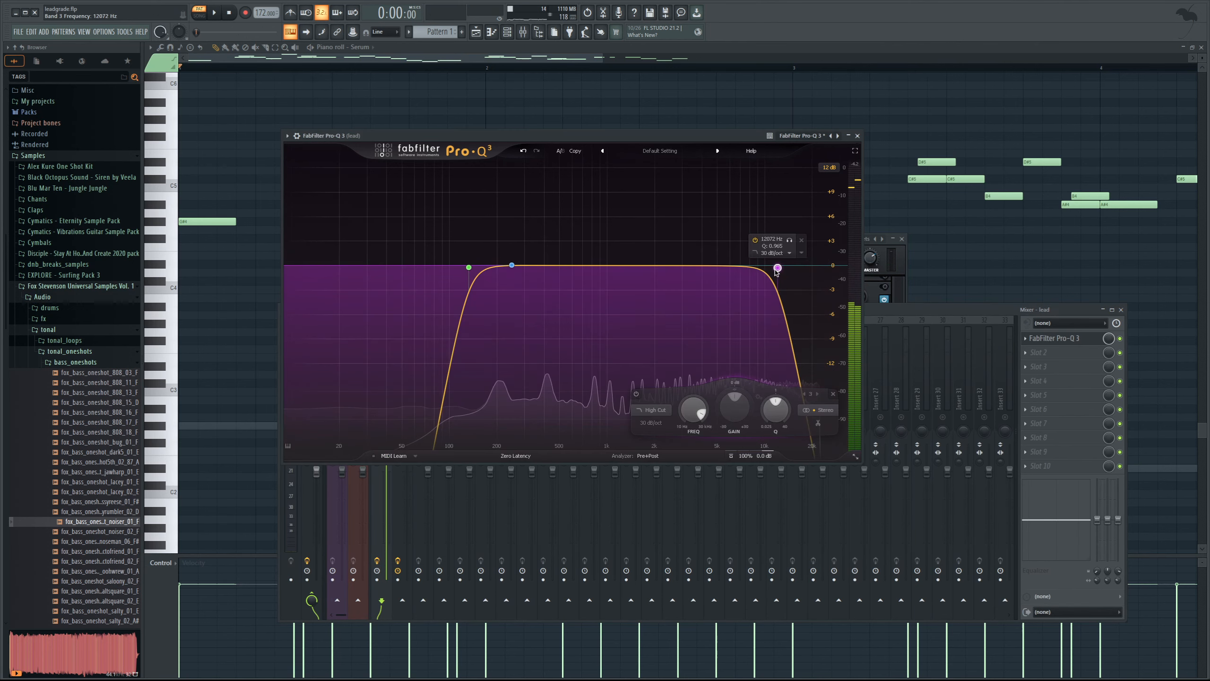
click(1121, 339)
key(space)
key(space)
click(1121, 340)
key(space)
key(space)
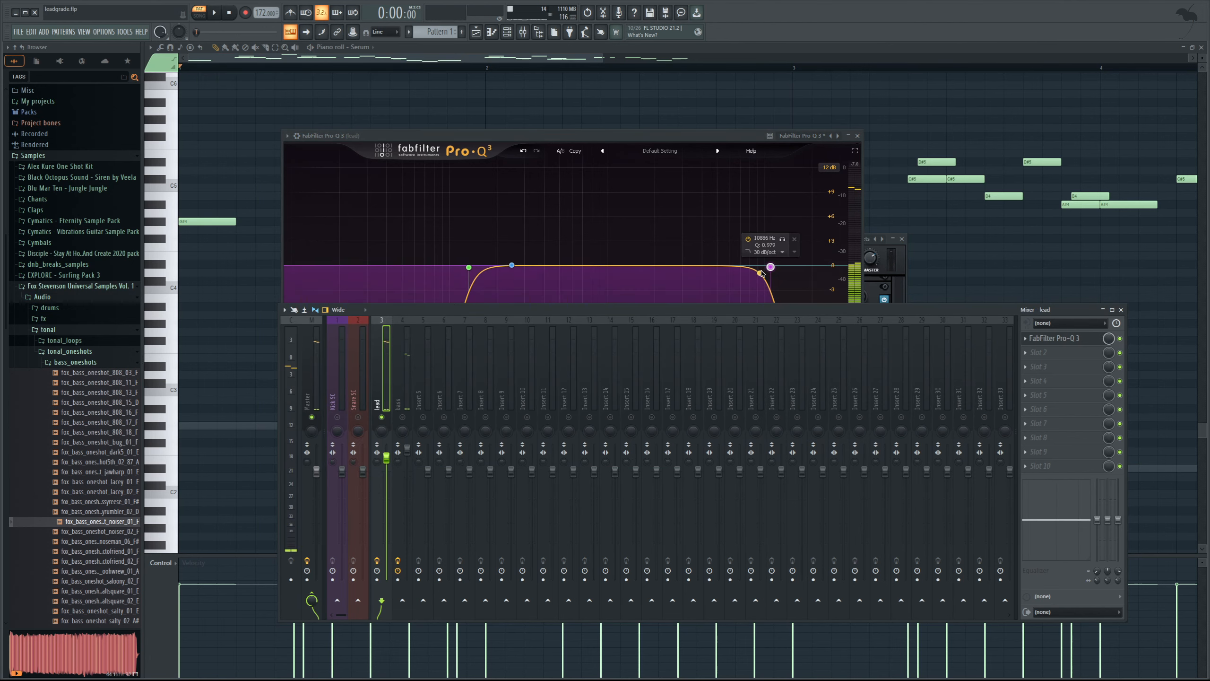
Solo the high-cut band briefly to hear what it removes, and set its frequency to about 11.7 kHz
click(771, 267)
key(space)
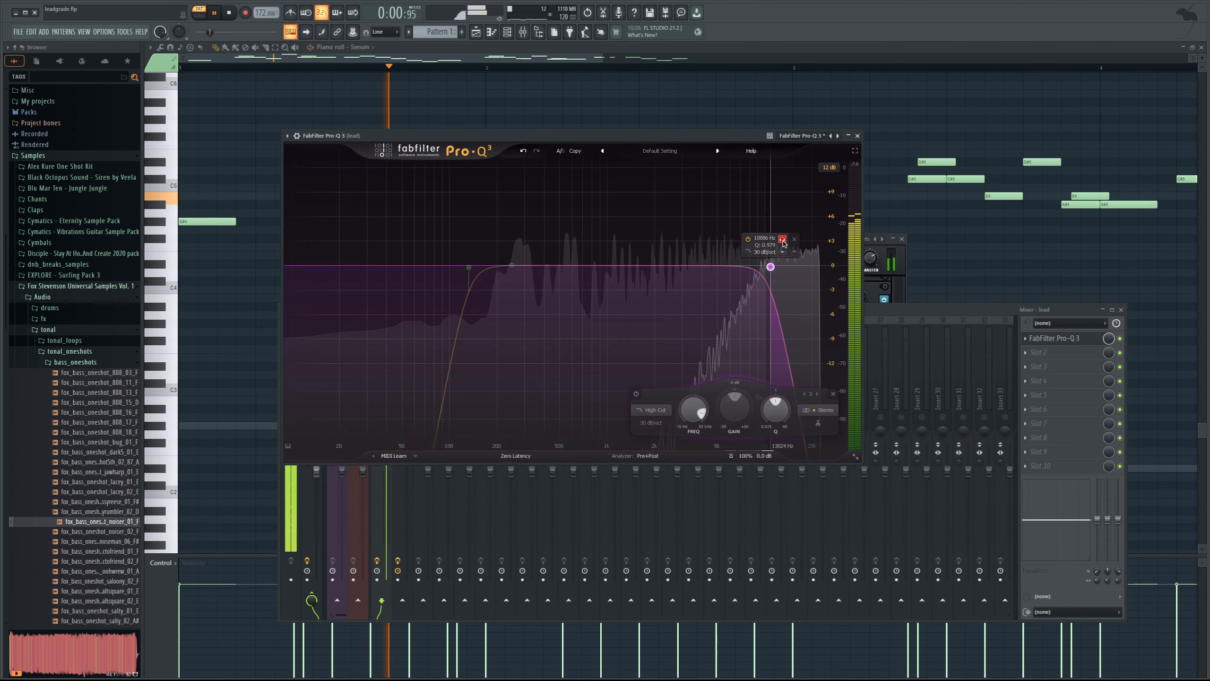
click(783, 242)
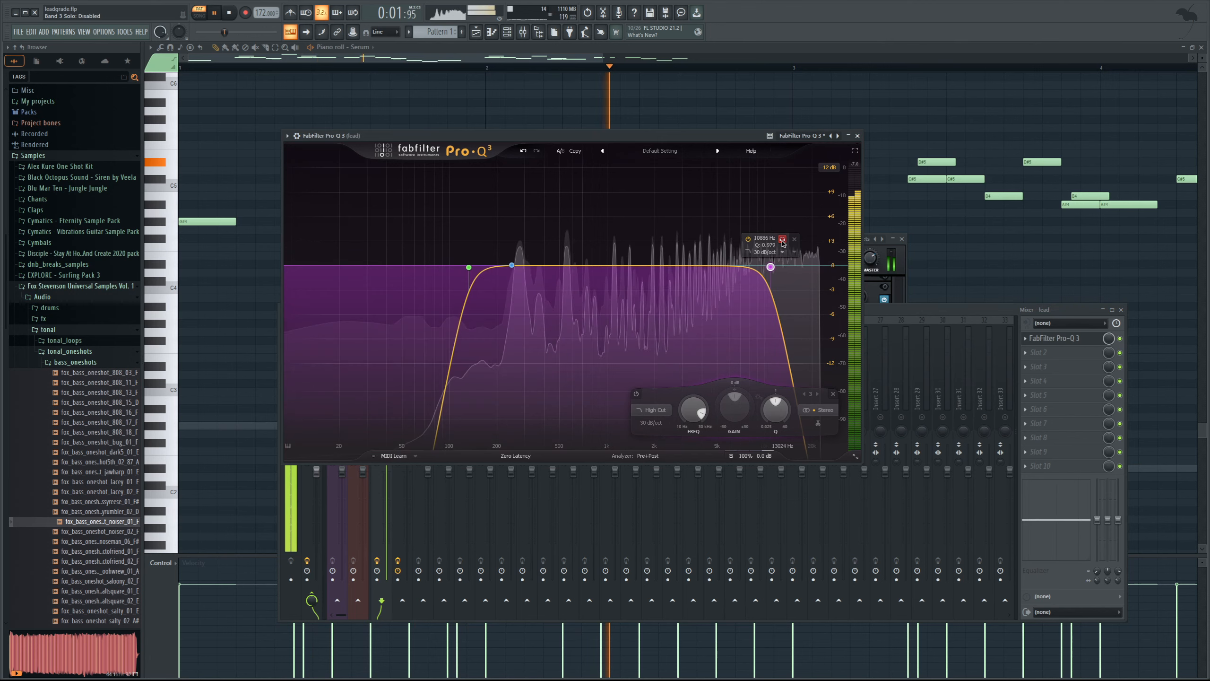
click(873, 304)
click(747, 140)
key(space)
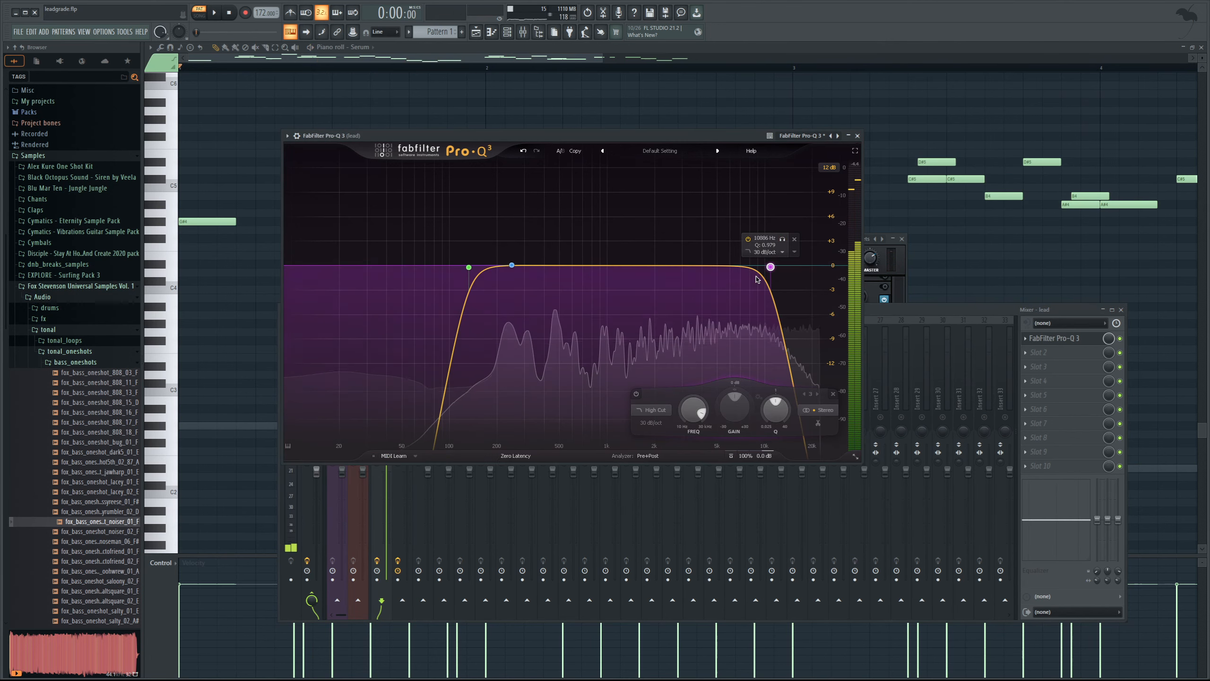
drag(771, 269, 776, 268)
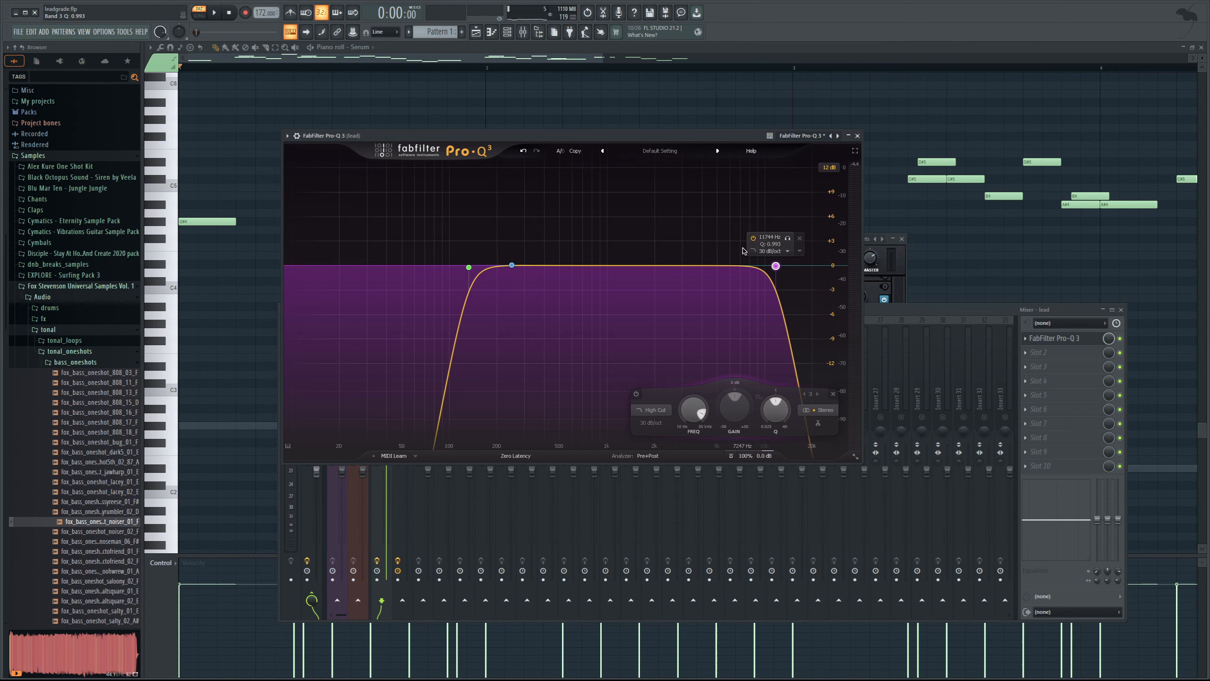
Load FabFilter Saturn 2 after Pro-Q 3 on the lead's mixer track and turn down its Warm Tape drive
click(967, 309)
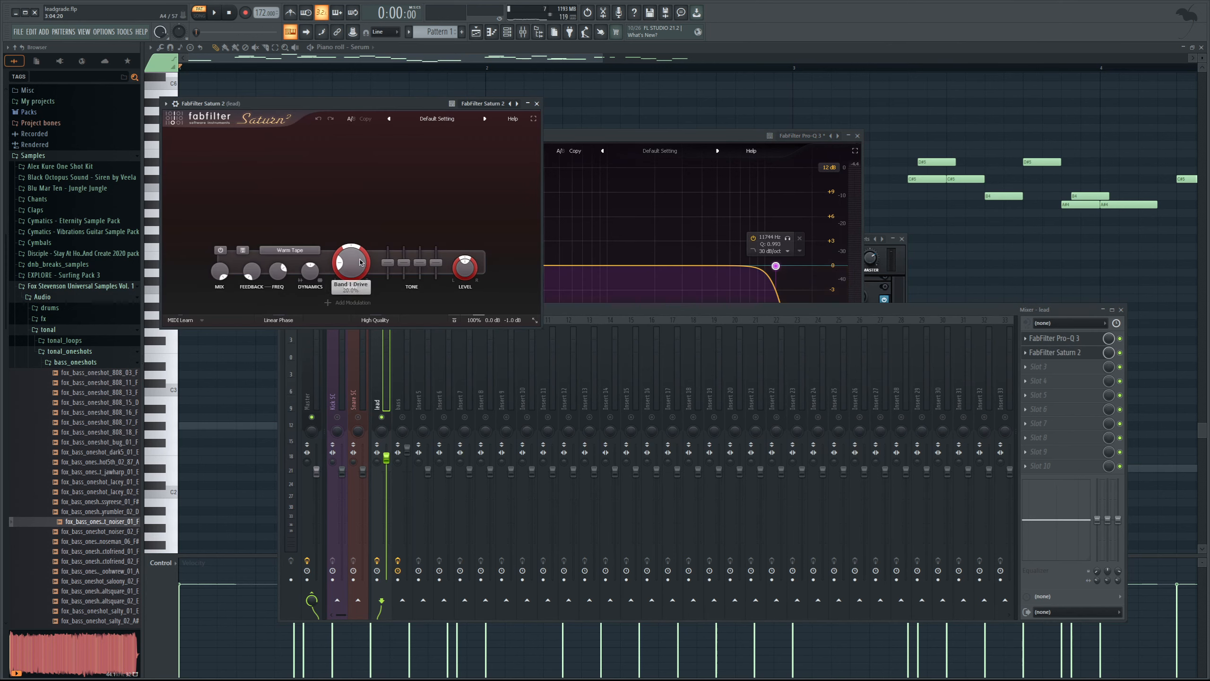
drag(351, 264, 351, 287)
drag(389, 103, 697, 161)
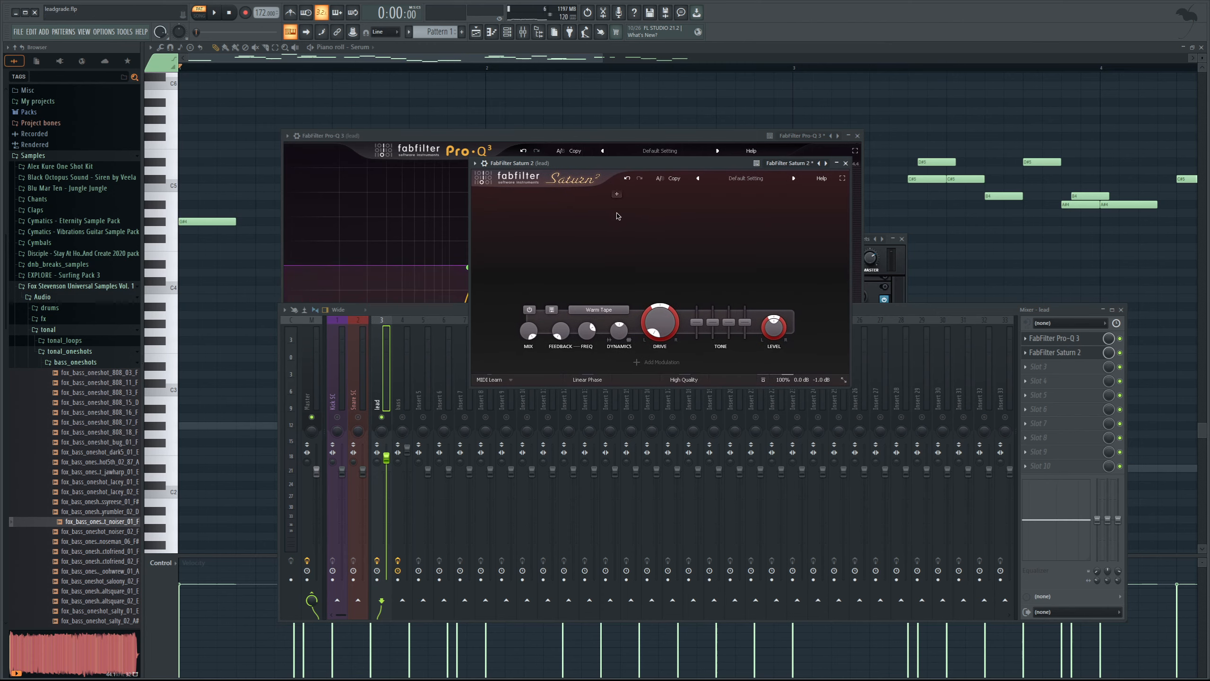
drag(625, 162, 633, 180)
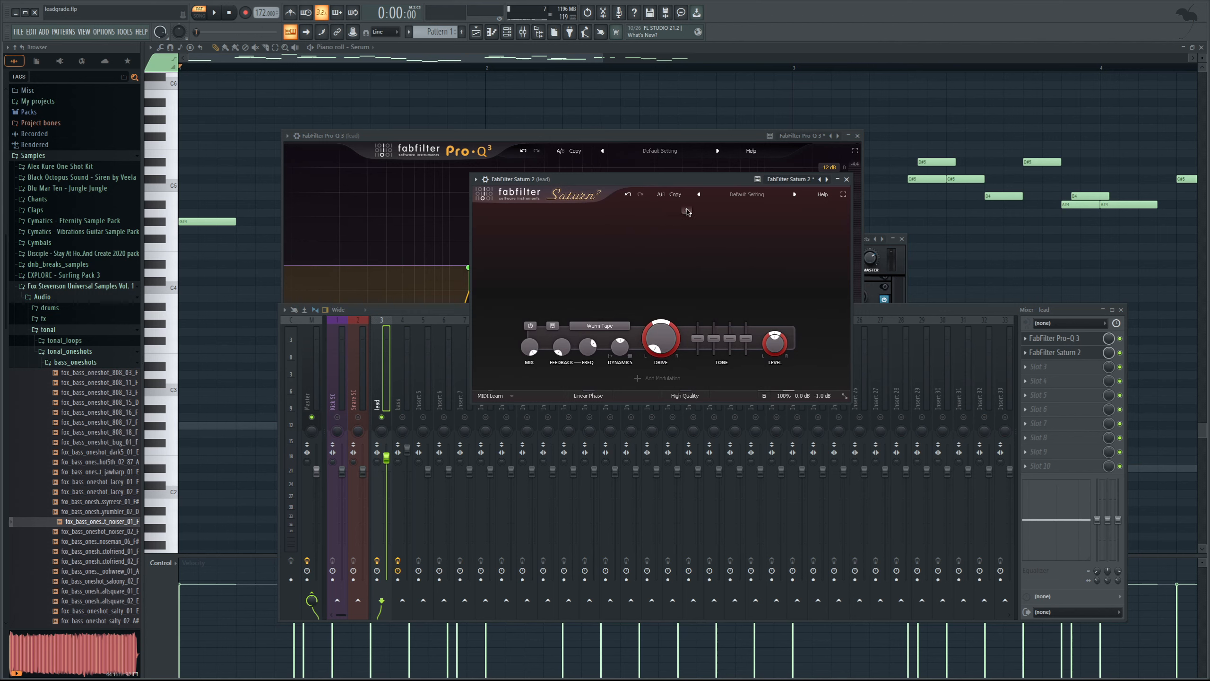
Split Saturn 2 into three bands while the pattern plays and solo the middle band
key(space)
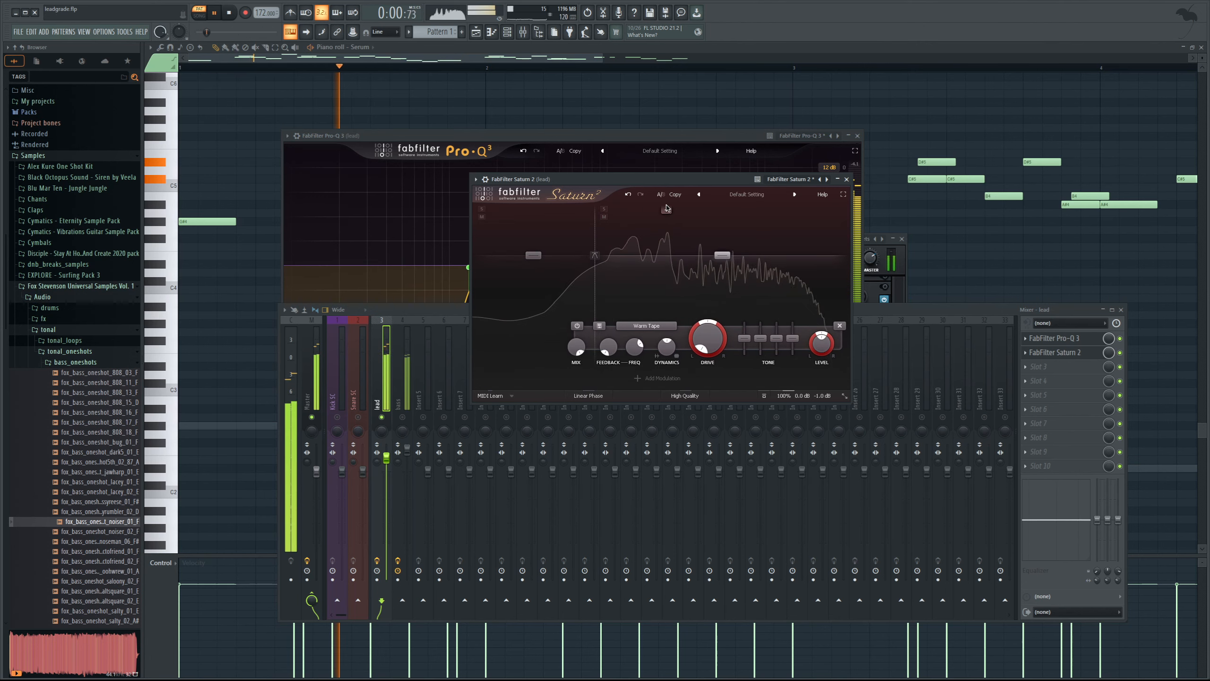
drag(670, 212, 654, 224)
click(604, 208)
click(626, 258)
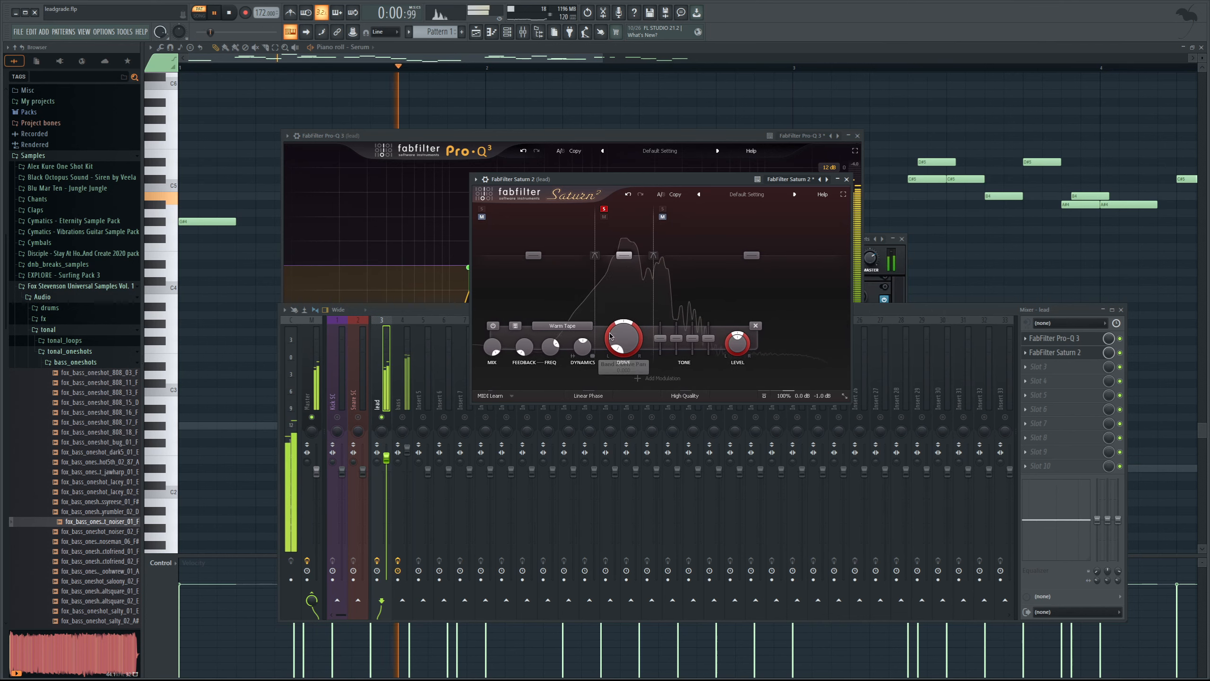
Raise the drive of Saturn 2's second band to about 67%, audition it soloed and unsolo it
key(space)
drag(630, 339, 627, 257)
key(space)
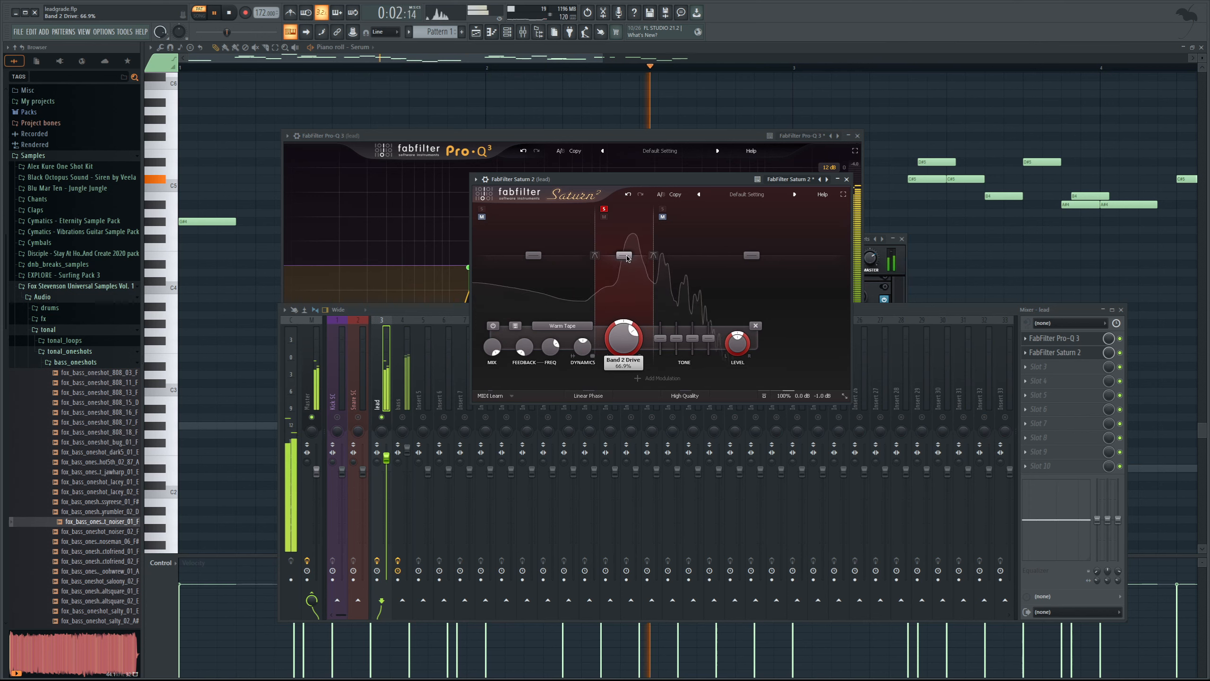
key(space)
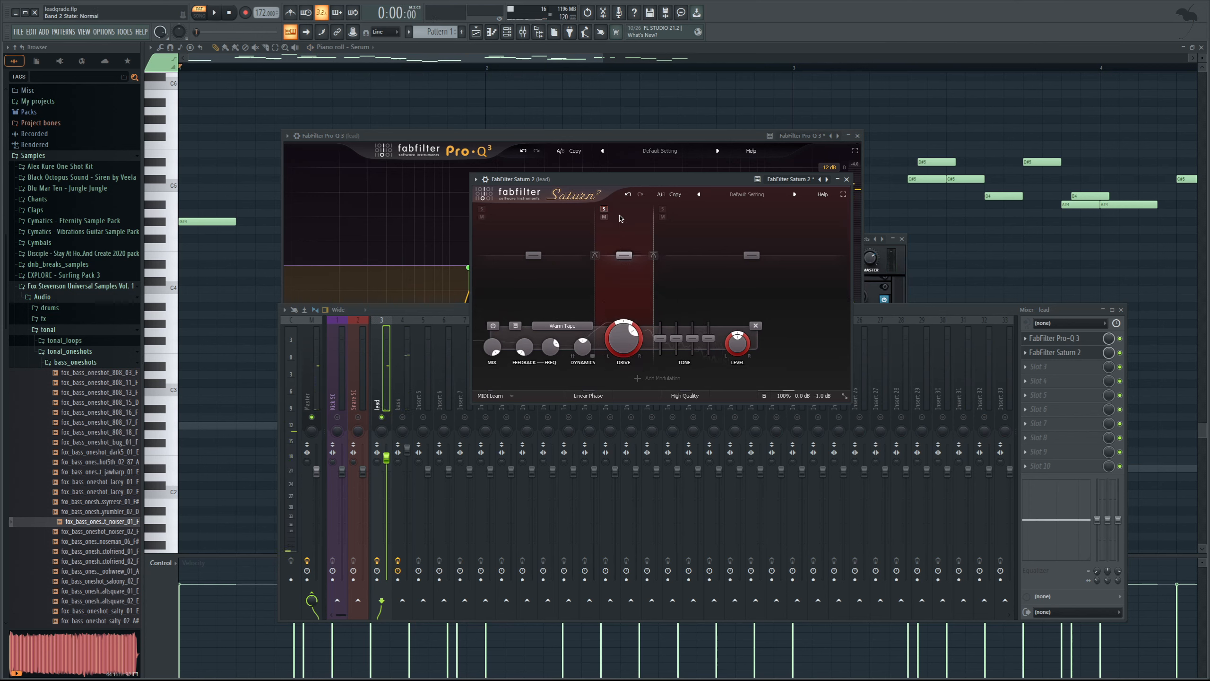
click(604, 210)
Split off a fourth band in Saturn 2, solo the third, raise its drive to about 70% and lower its bass tone slider, then unsolo it
click(715, 210)
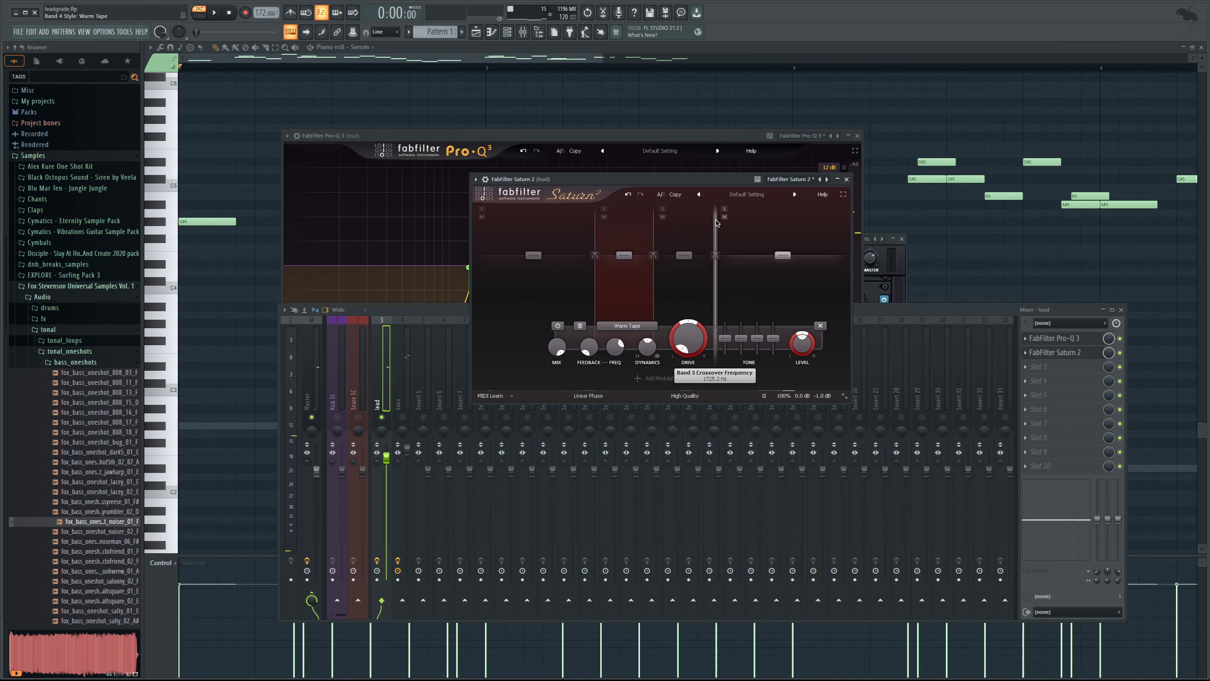
click(663, 210)
key(space)
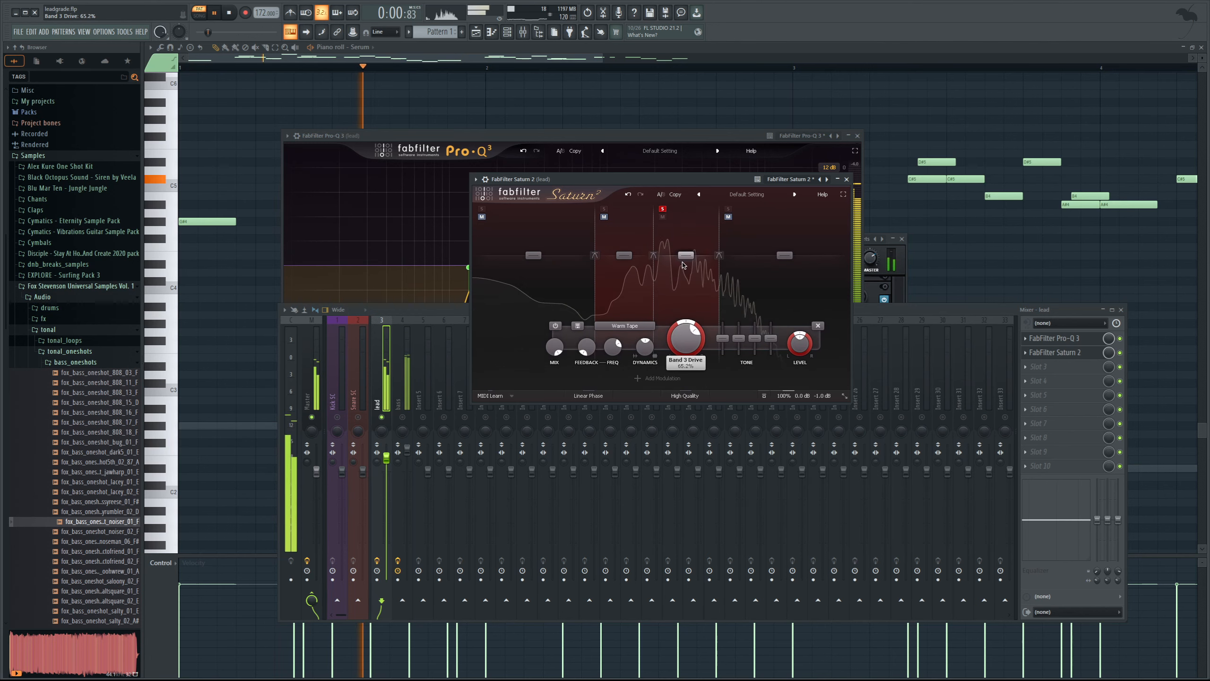
drag(723, 339, 687, 330)
key(space)
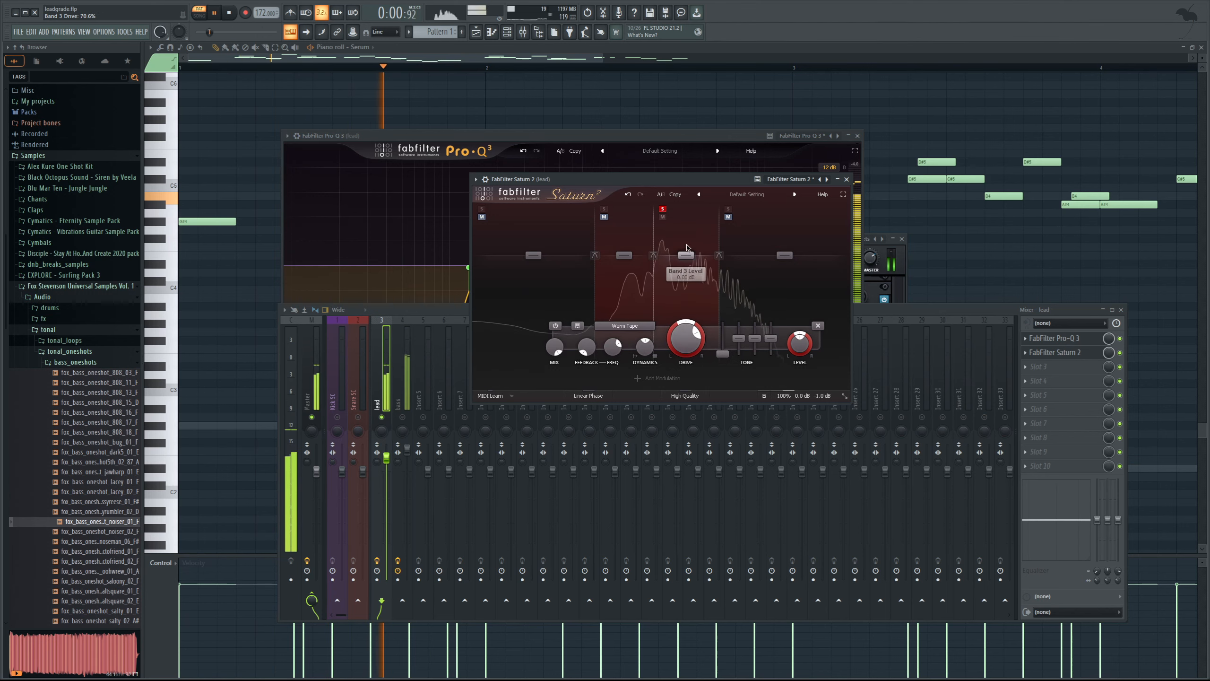
key(space)
click(663, 209)
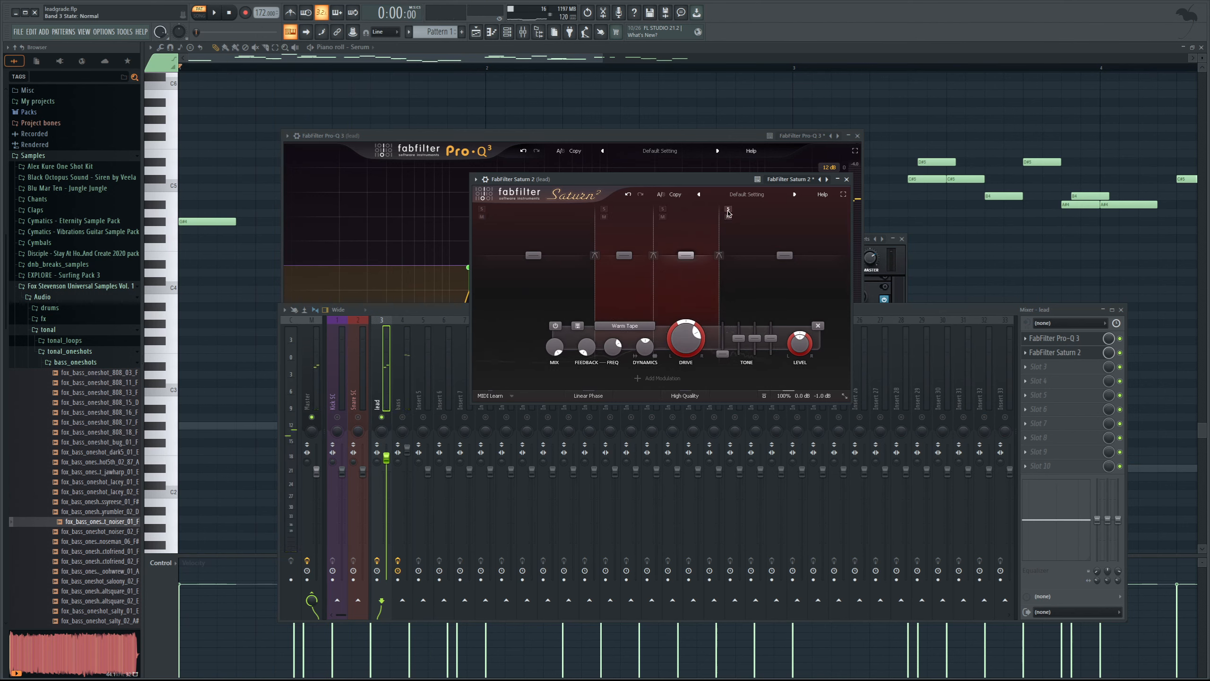
Solo Saturn 2's fourth band, raise its drive while auditioning it, and unsolo it
click(727, 209)
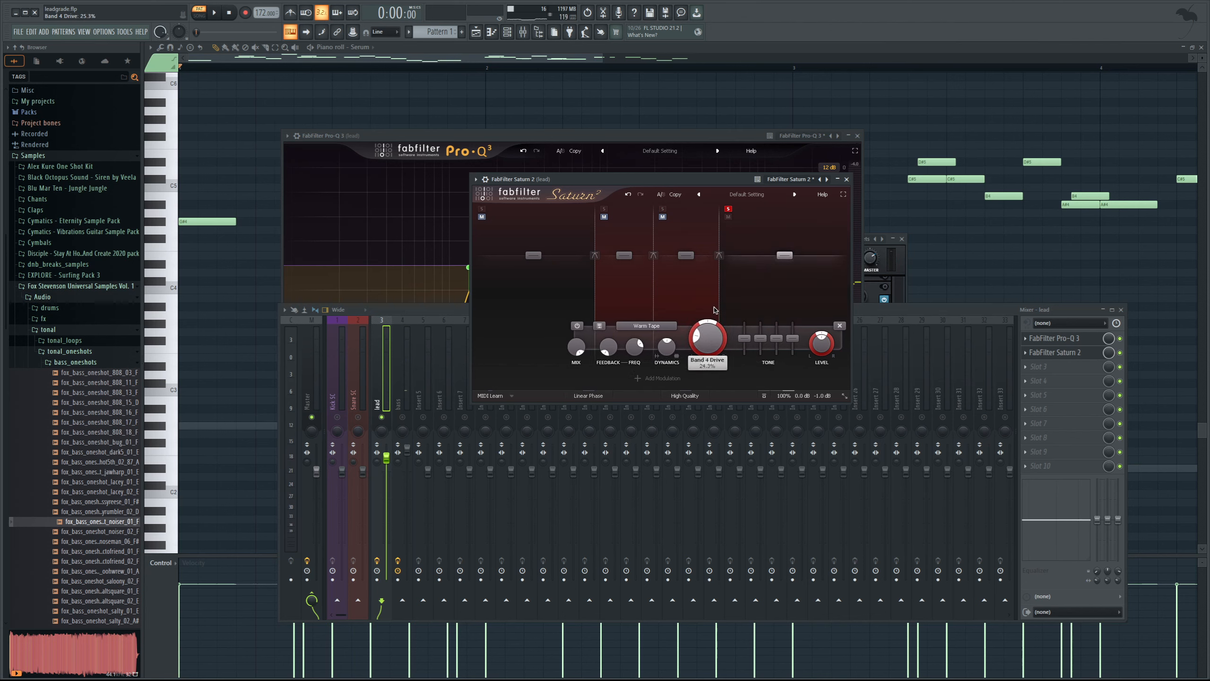
key(space)
drag(714, 310, 714, 292)
key(space)
click(728, 209)
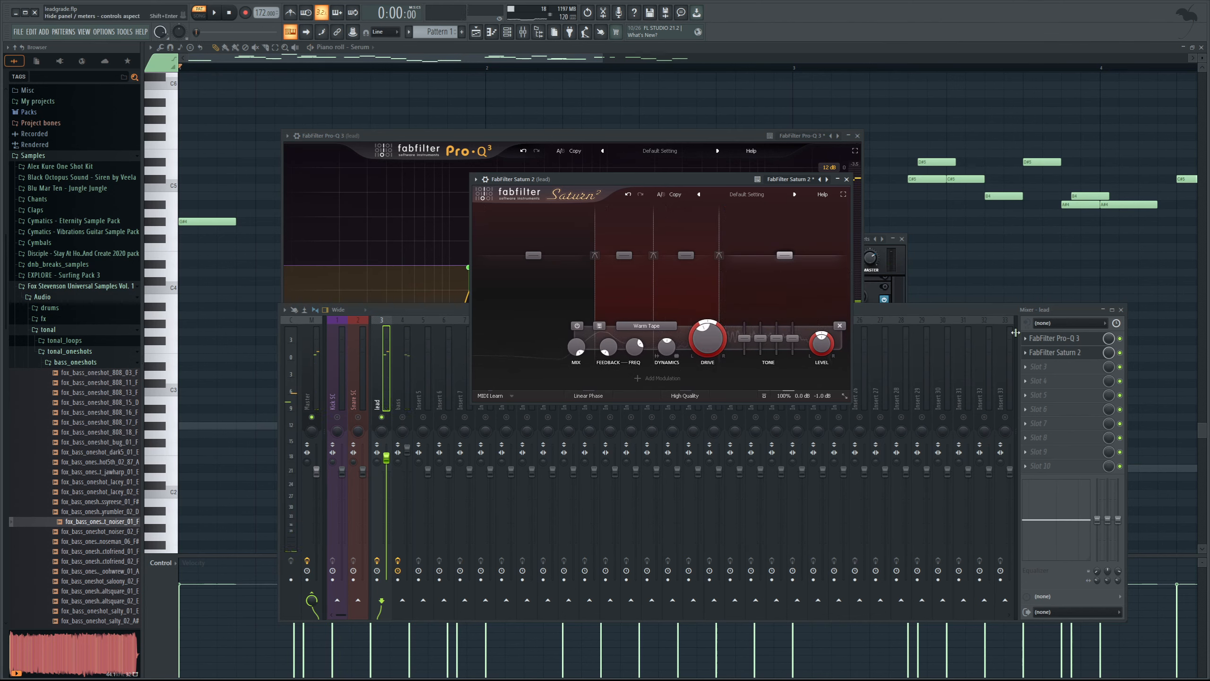
Load soothe2 after Saturn 2, raise its orange band to 1.3 dB, boost the purple band near 16 kHz and set the high cut to 18.5 kHz
key(space)
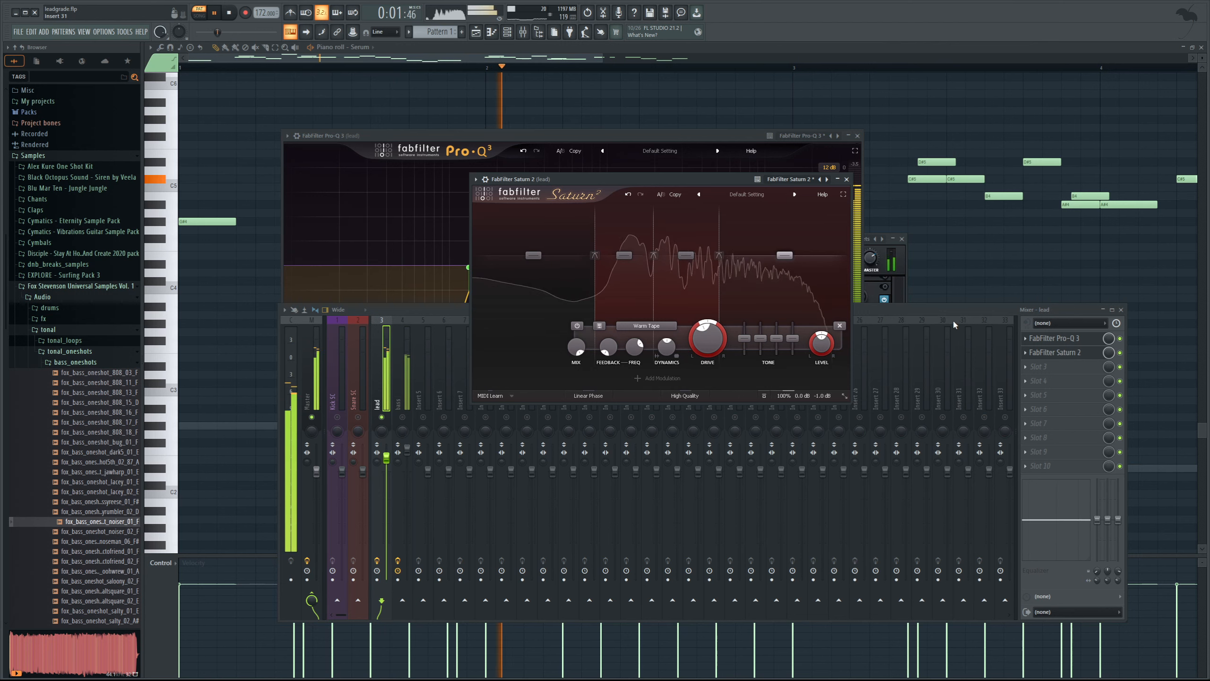
click(948, 313)
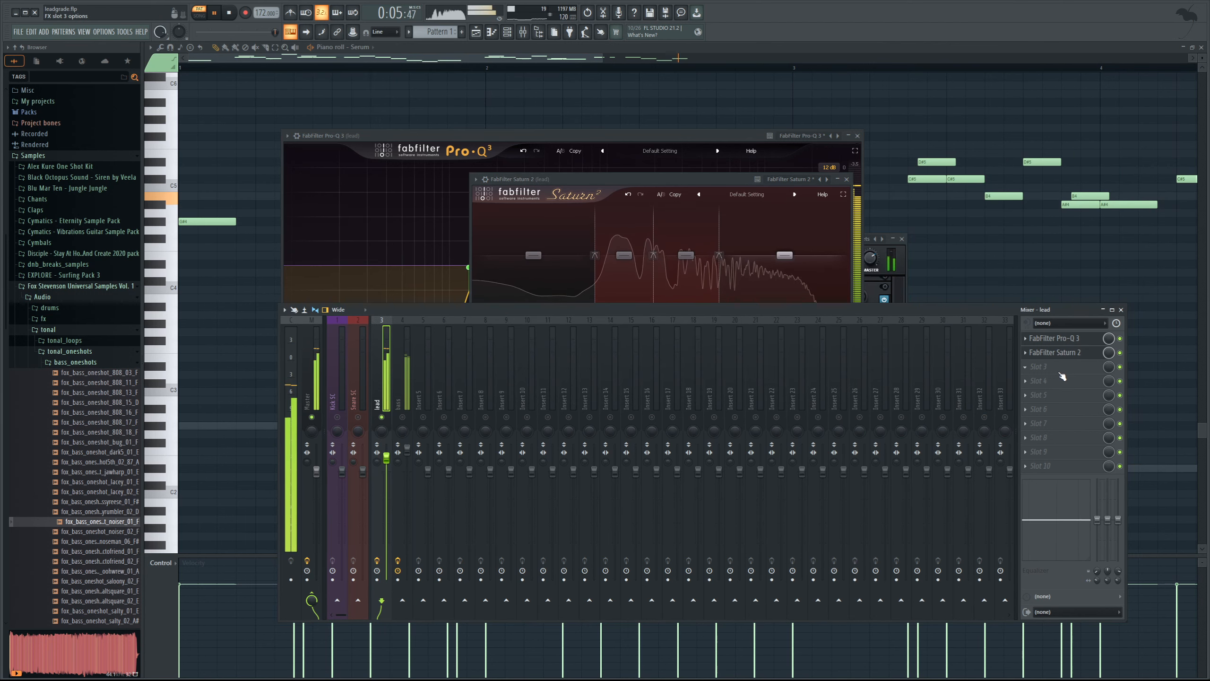
key(space)
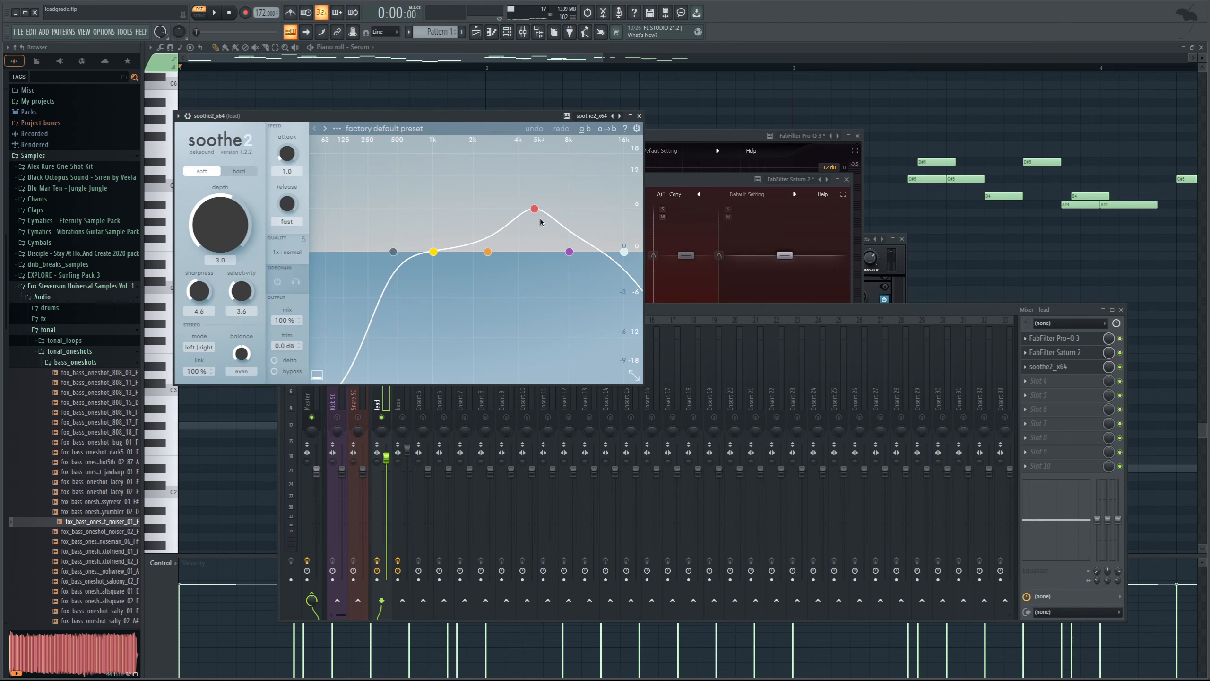
drag(488, 252, 485, 253)
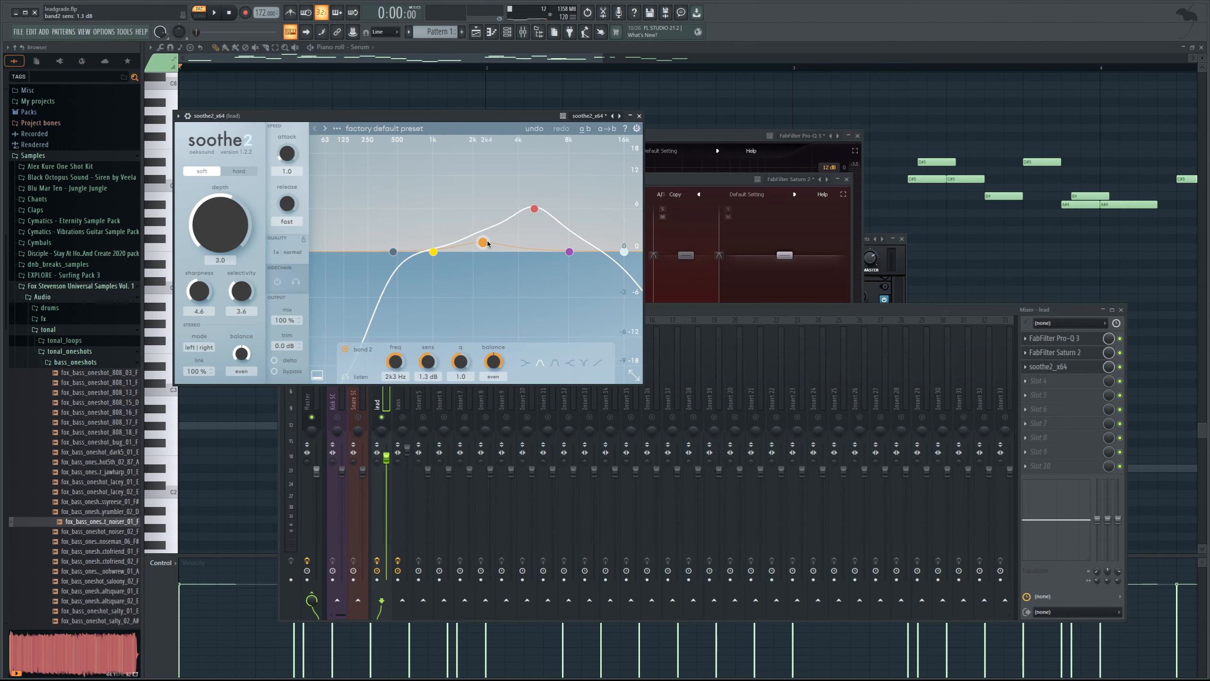
drag(571, 258, 636, 249)
Set soothe2's sharpness to 7.5 and depth to -1.3 while monitoring the delta signal, and turn delta off
click(285, 365)
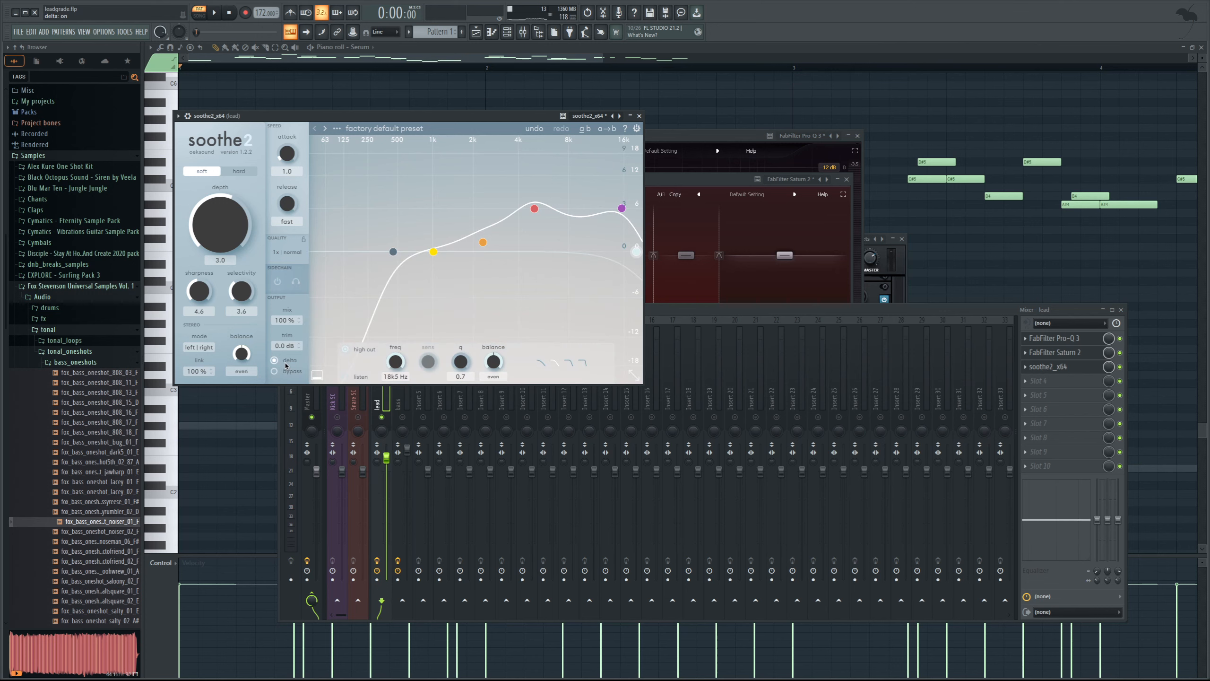
drag(198, 288, 200, 268)
click(218, 12)
drag(226, 218, 230, 243)
key(space)
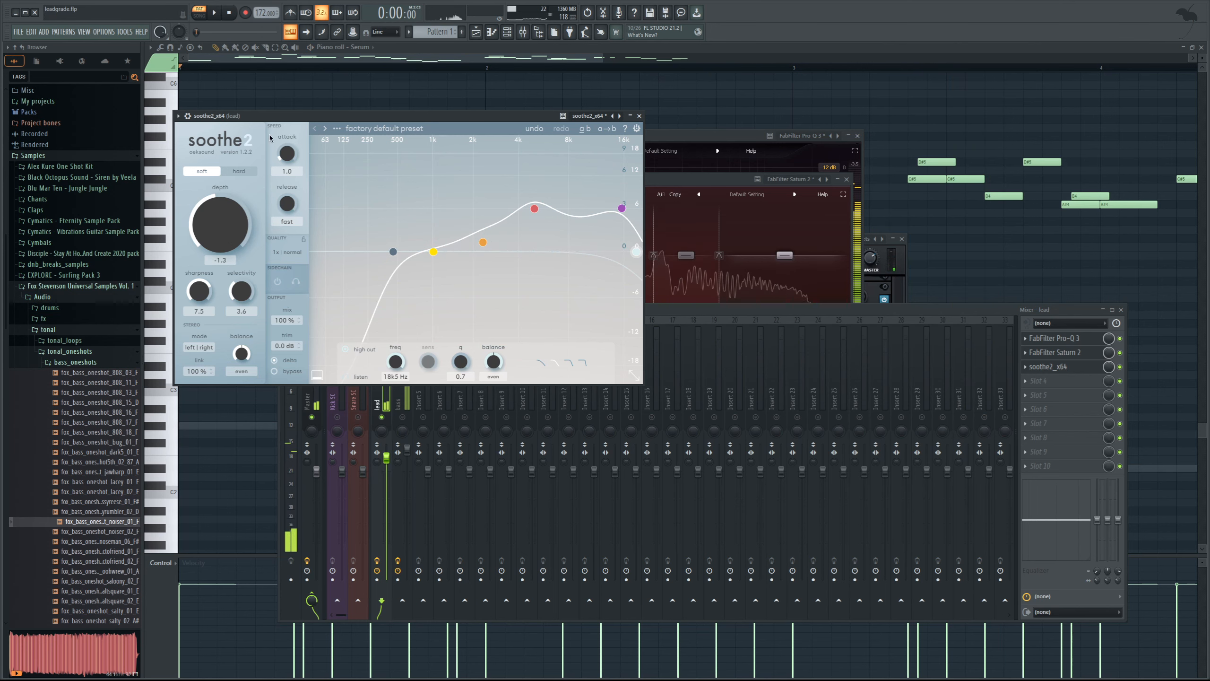
click(286, 360)
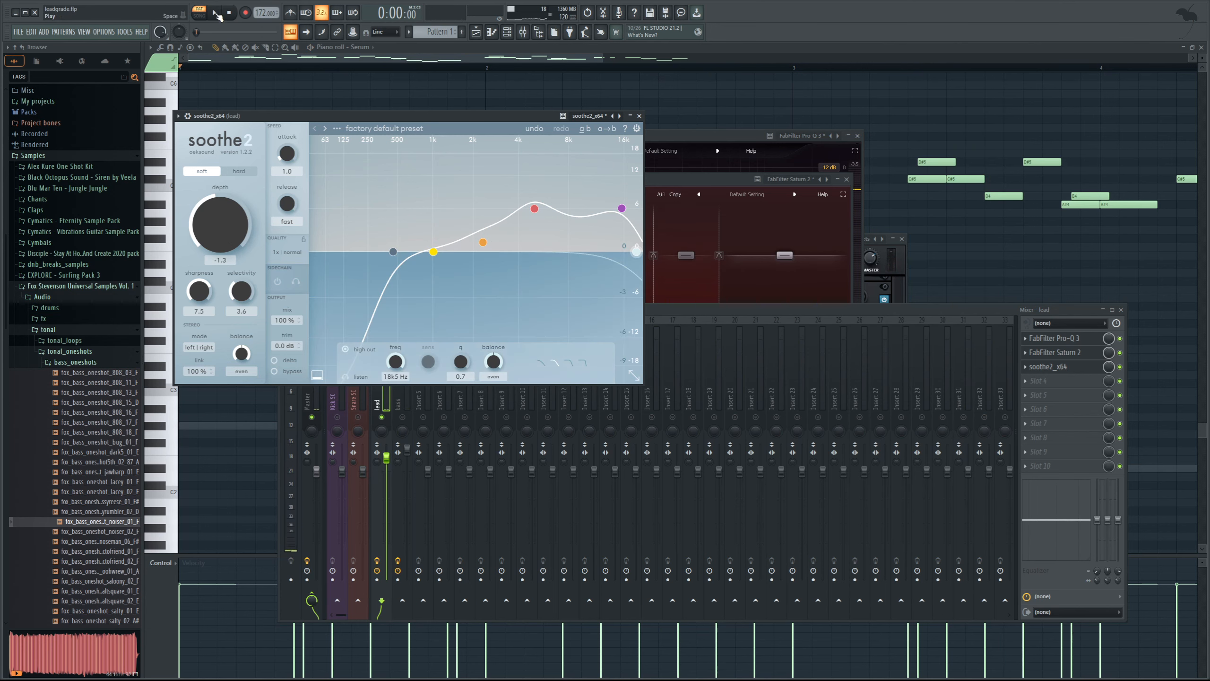
Fine-tune soothe2's depth to about -0.3 while the pattern plays
click(217, 13)
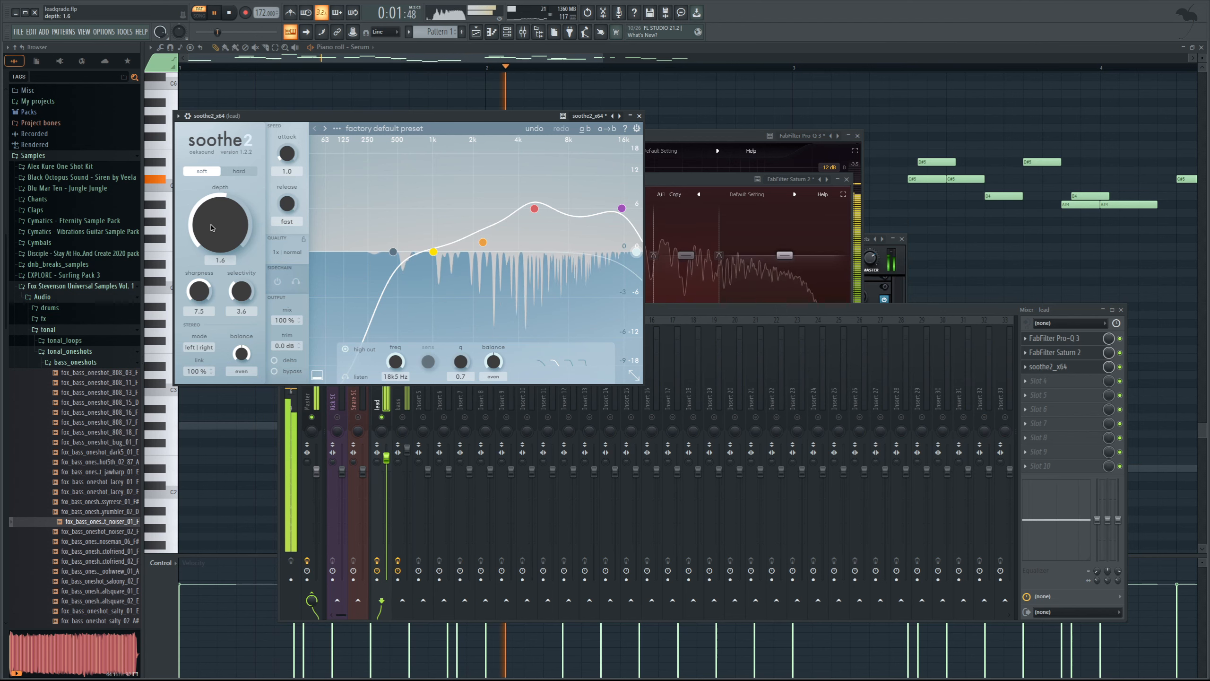
drag(213, 243, 213, 237)
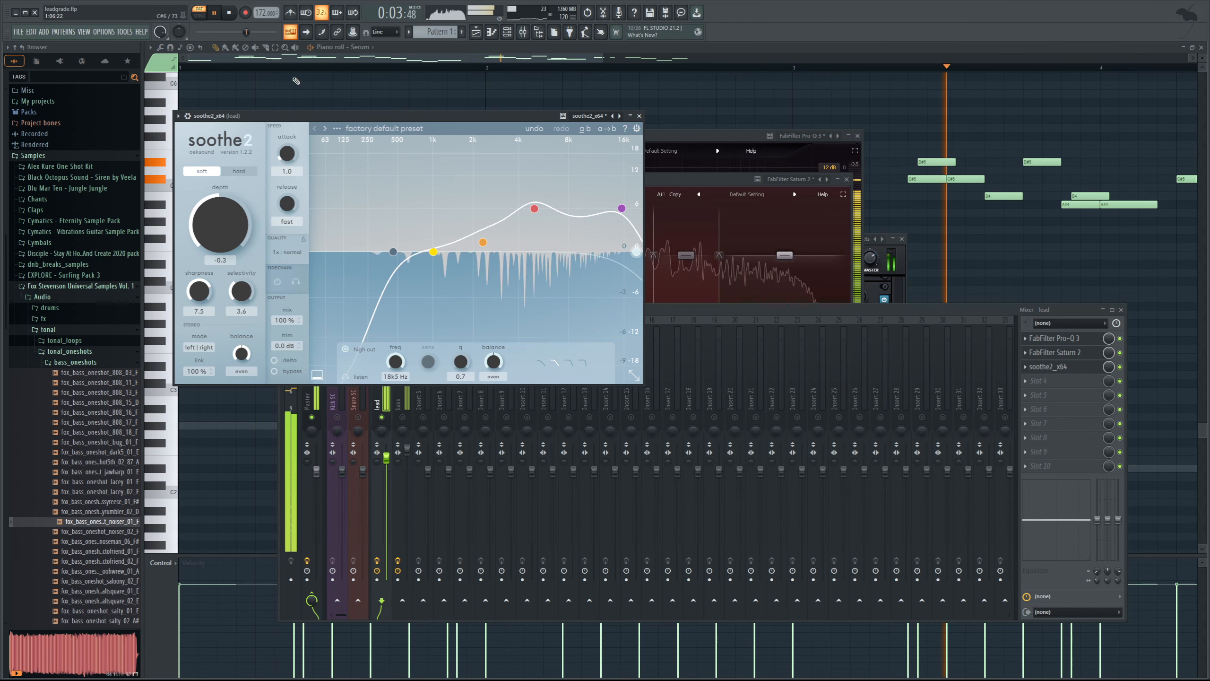
click(229, 13)
Load a second Pro-Q 3 after soothe2, audition the lead, and add a 24 dB/oct low cut at about 89 Hz
click(1026, 381)
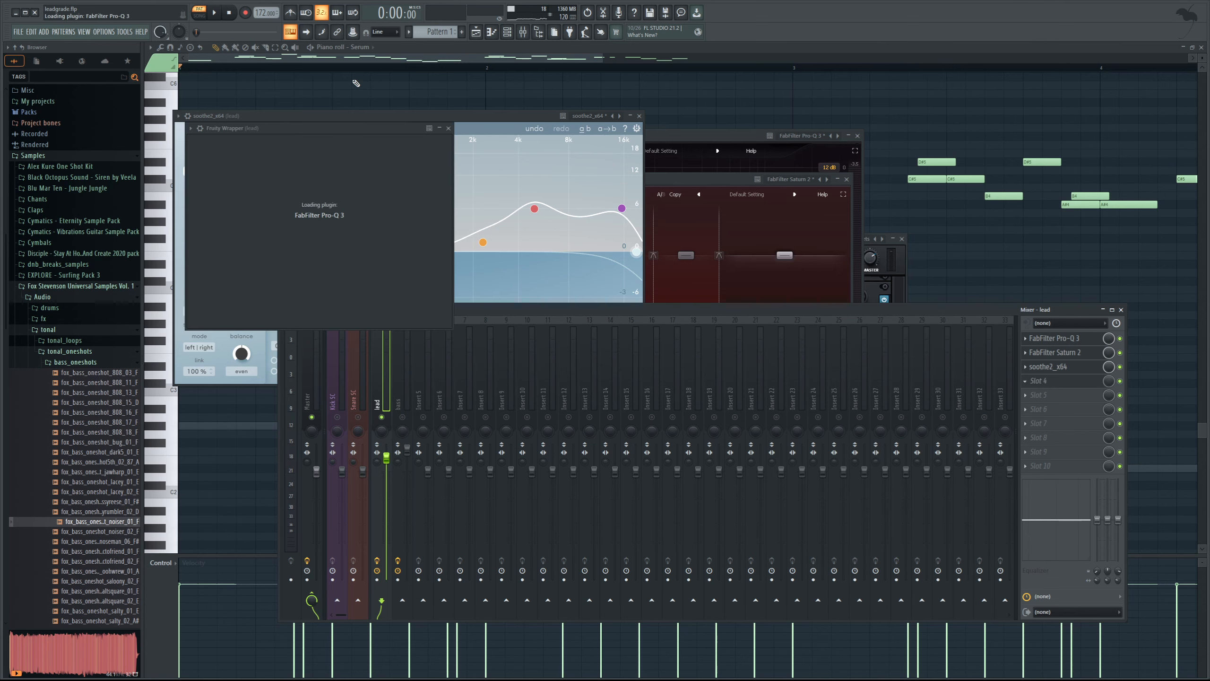
key(space)
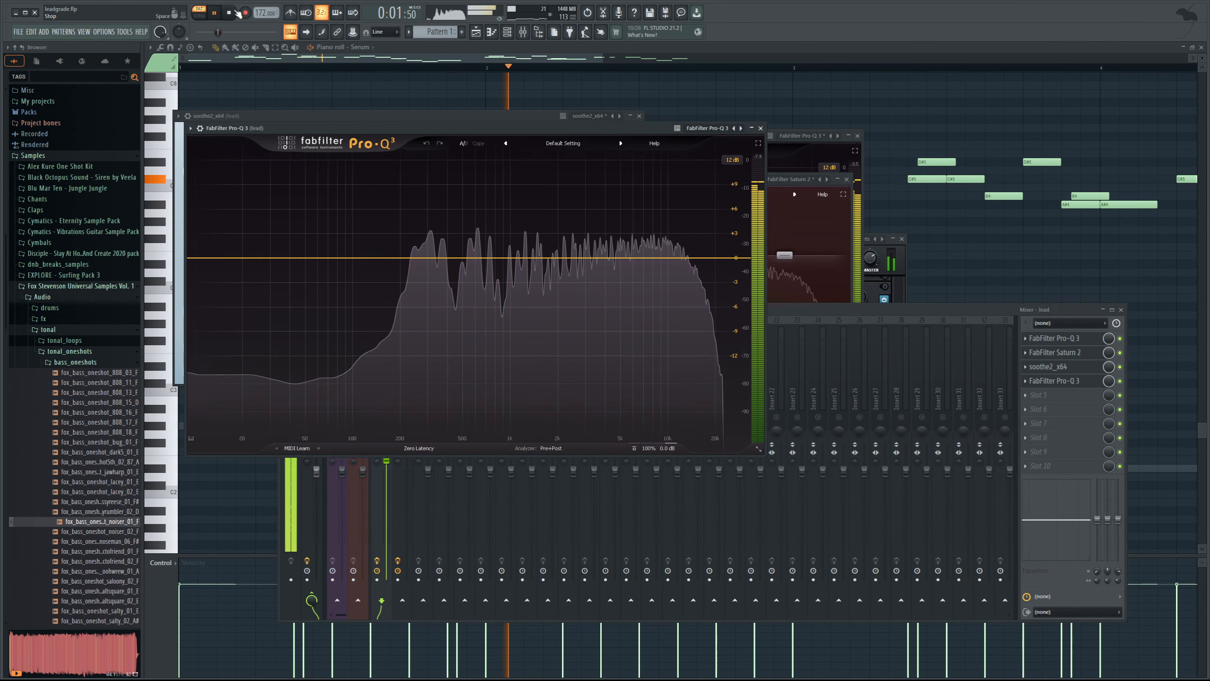
key(space)
click(210, 258)
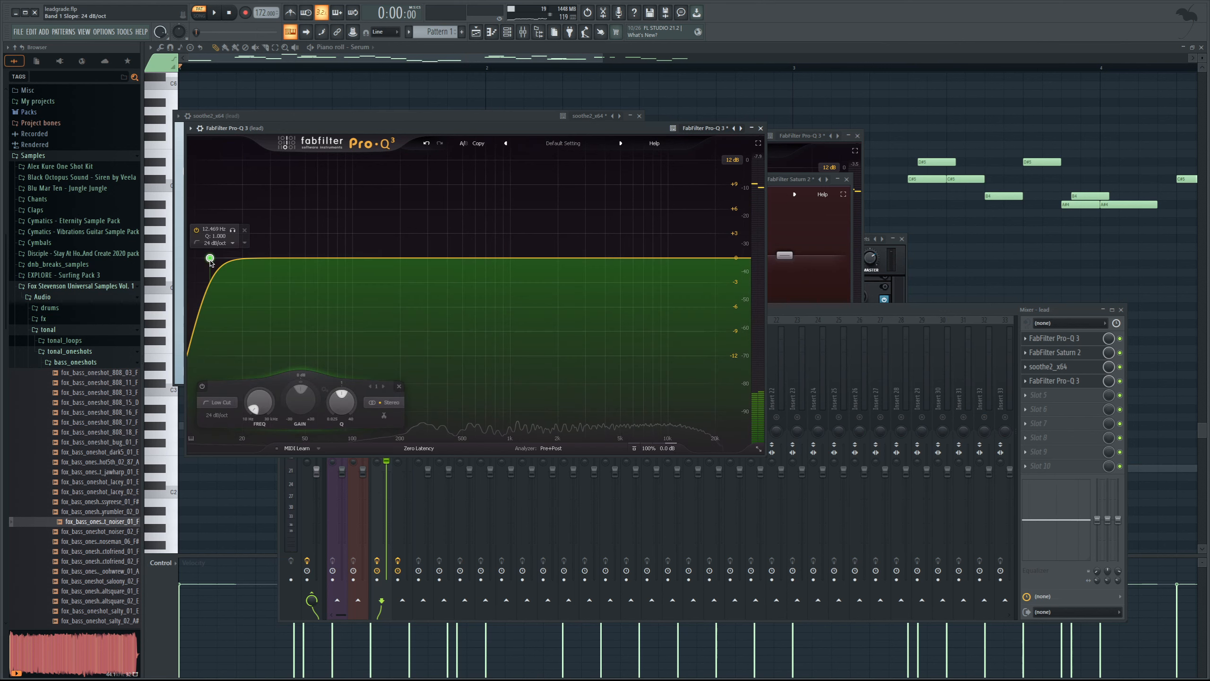
drag(209, 259, 344, 270)
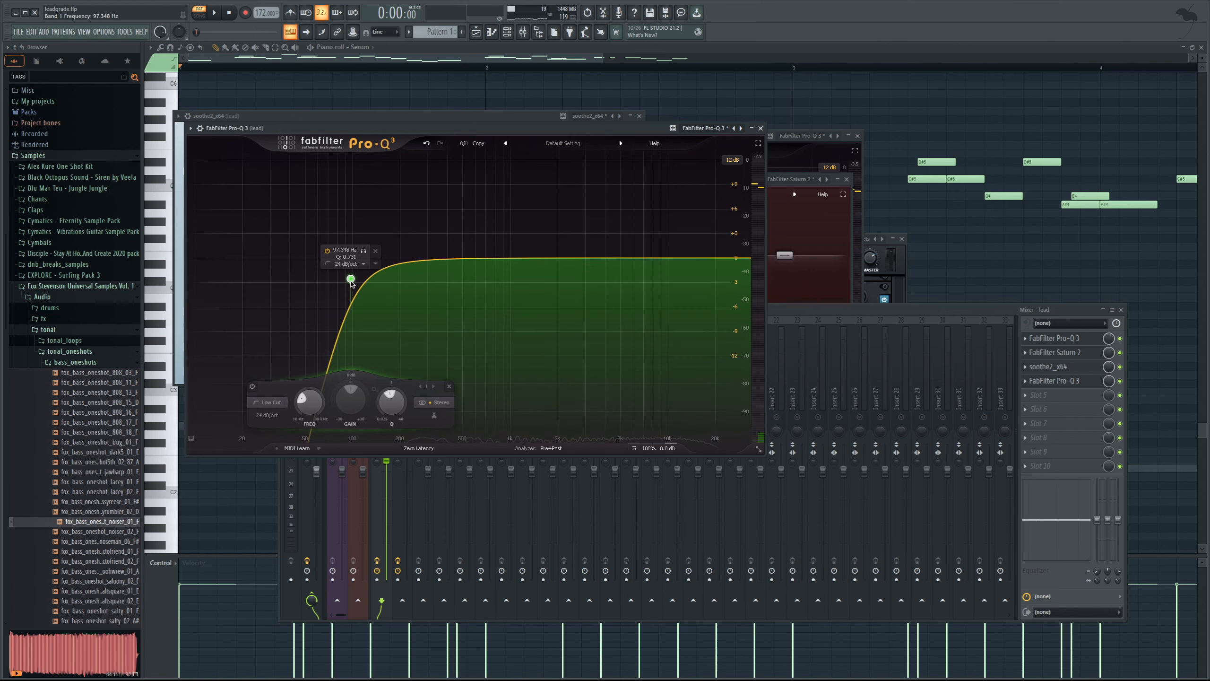
Add a 6 dB/oct high cut to the second Pro-Q 3 at about 9.95 kHz while the pattern plays
click(735, 258)
key(space)
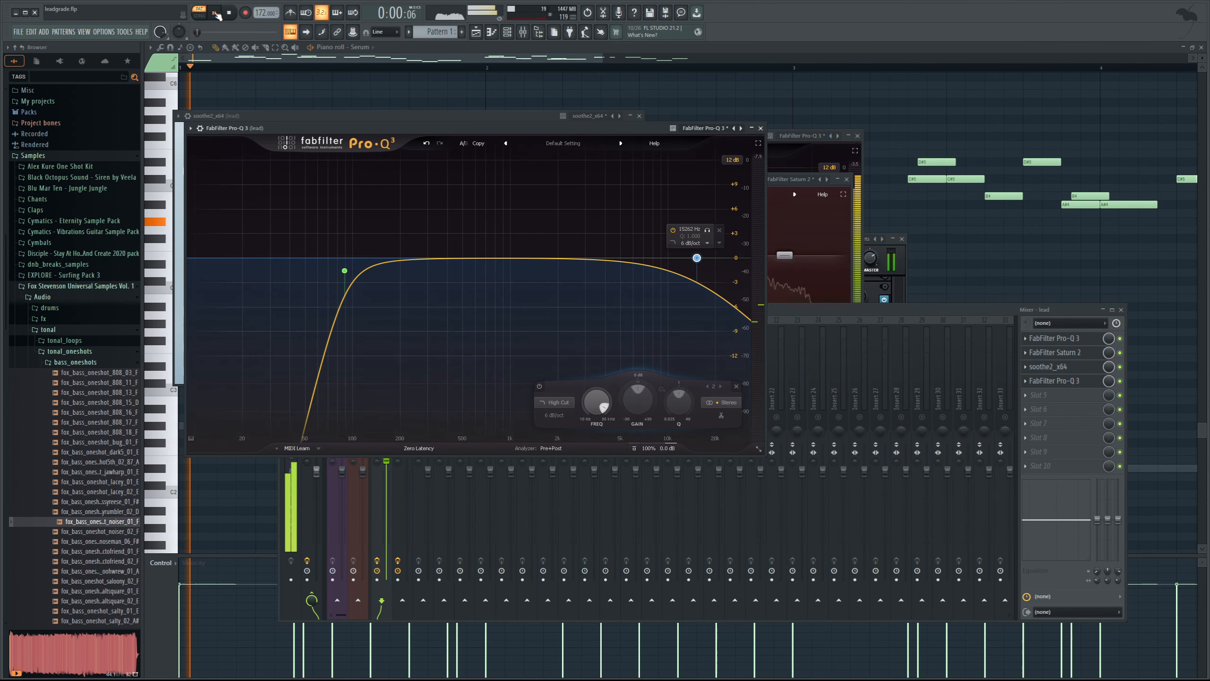
drag(697, 258, 668, 258)
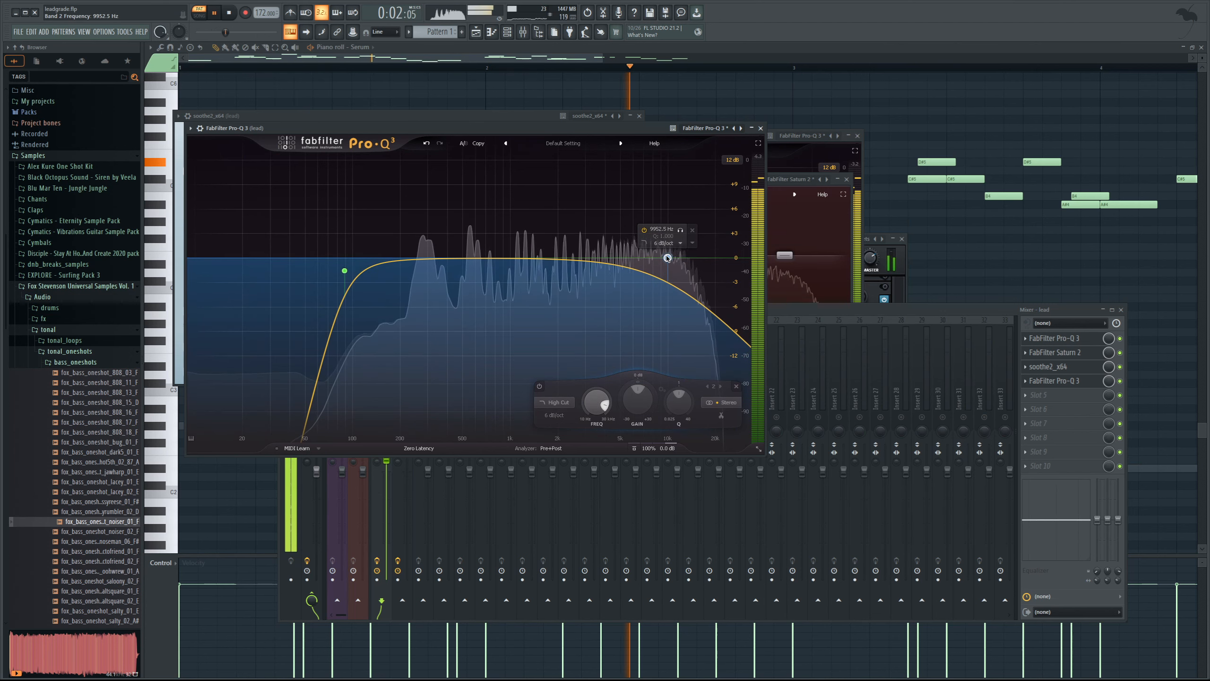
Bypass and re-enable the second Pro-Q 3 during playback to compare the lead with and without it
click(1123, 384)
click(1121, 382)
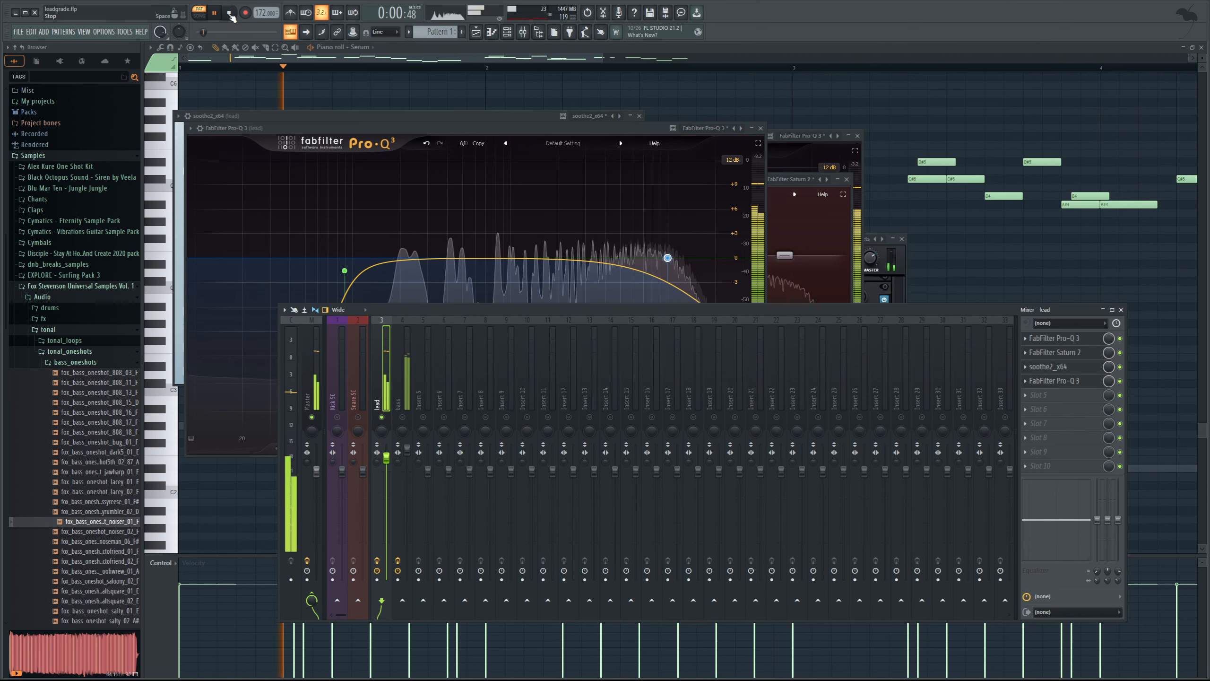
key(space)
click(562, 128)
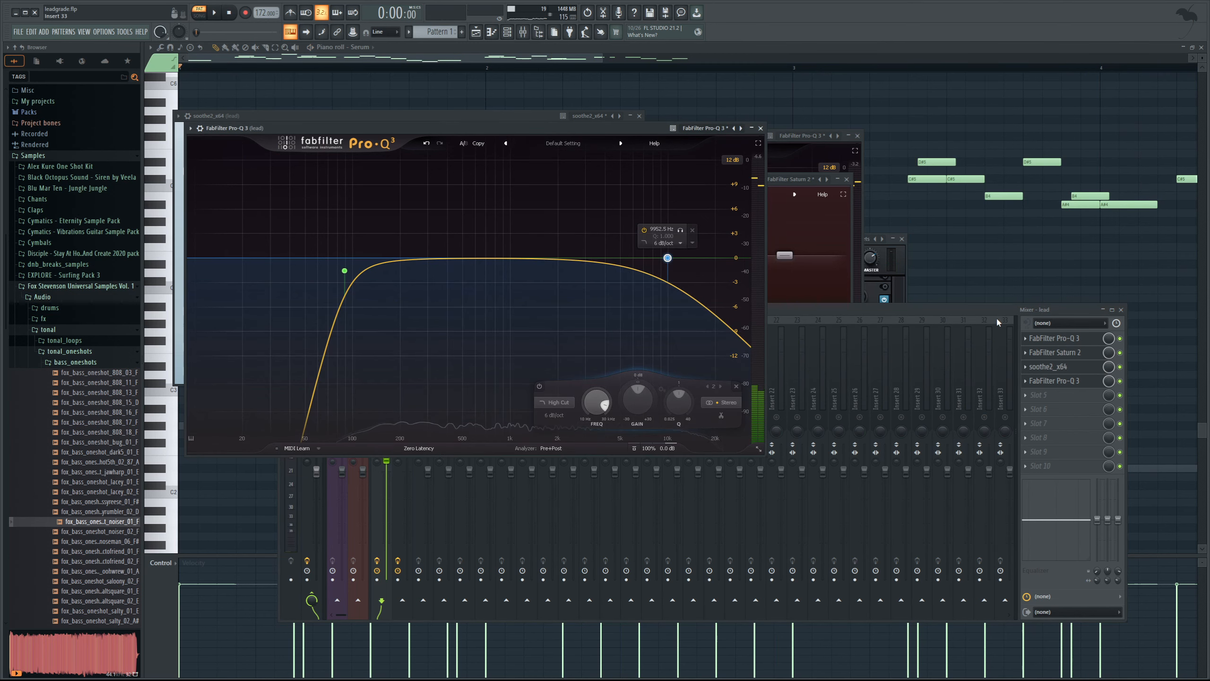
Load Dimension Expander after the second Pro-Q 3, turn its size and mix fully up, and audition the lead
drag(975, 309, 902, 311)
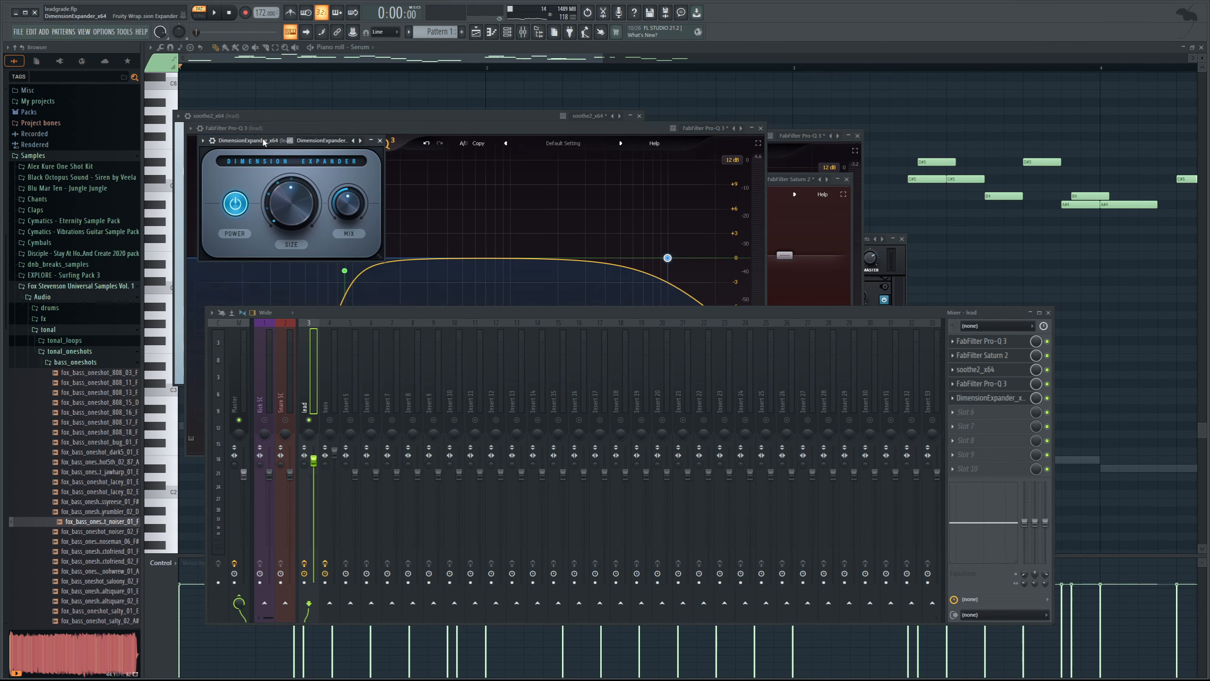
drag(263, 142, 505, 202)
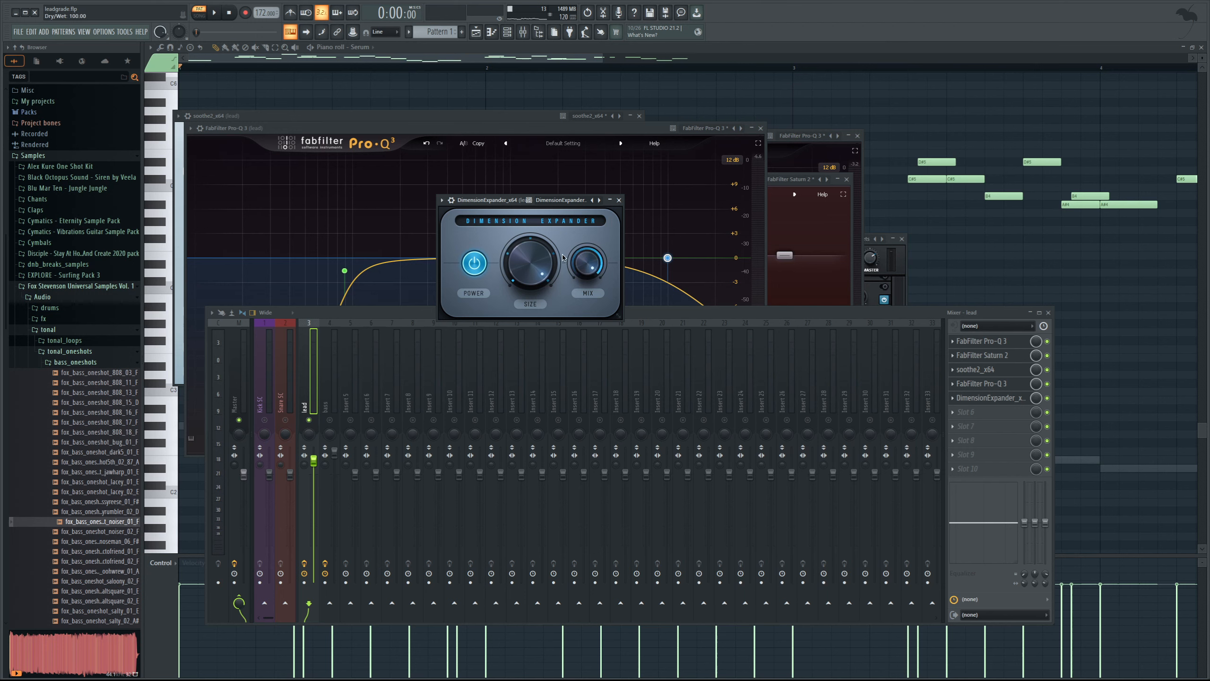
click(223, 14)
Merge the lead track's stereo separation to mono and play the pattern to check how the widened lead collapses
click(300, 469)
click(219, 14)
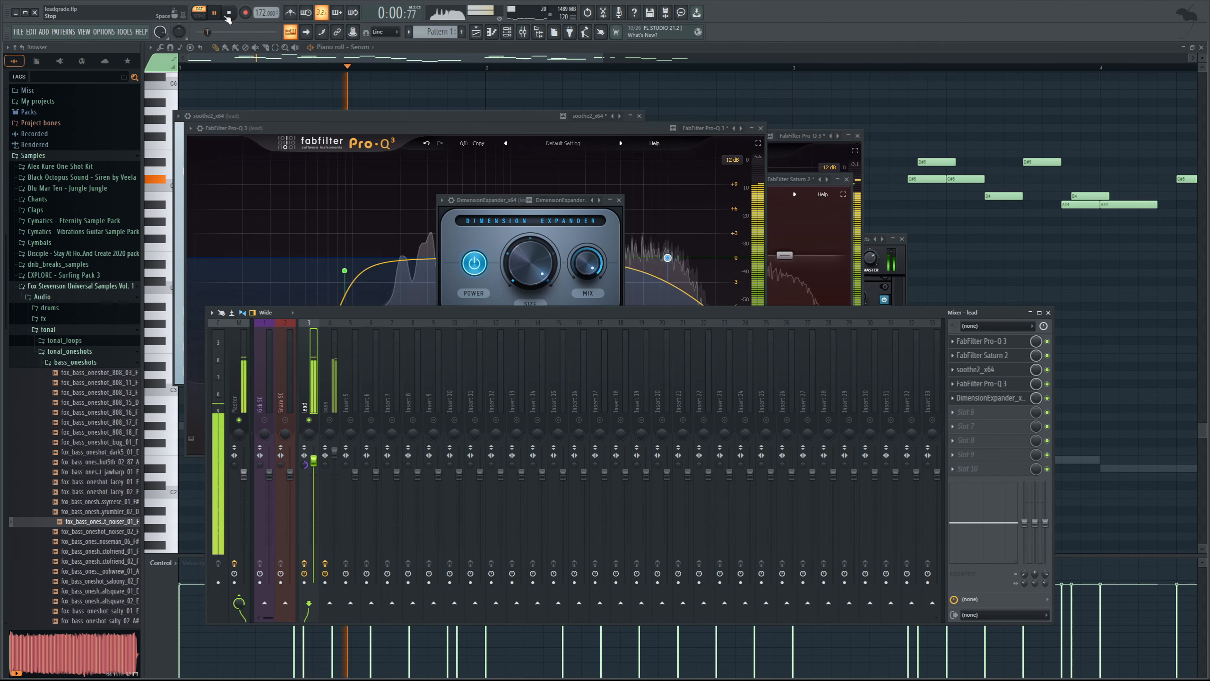
click(229, 14)
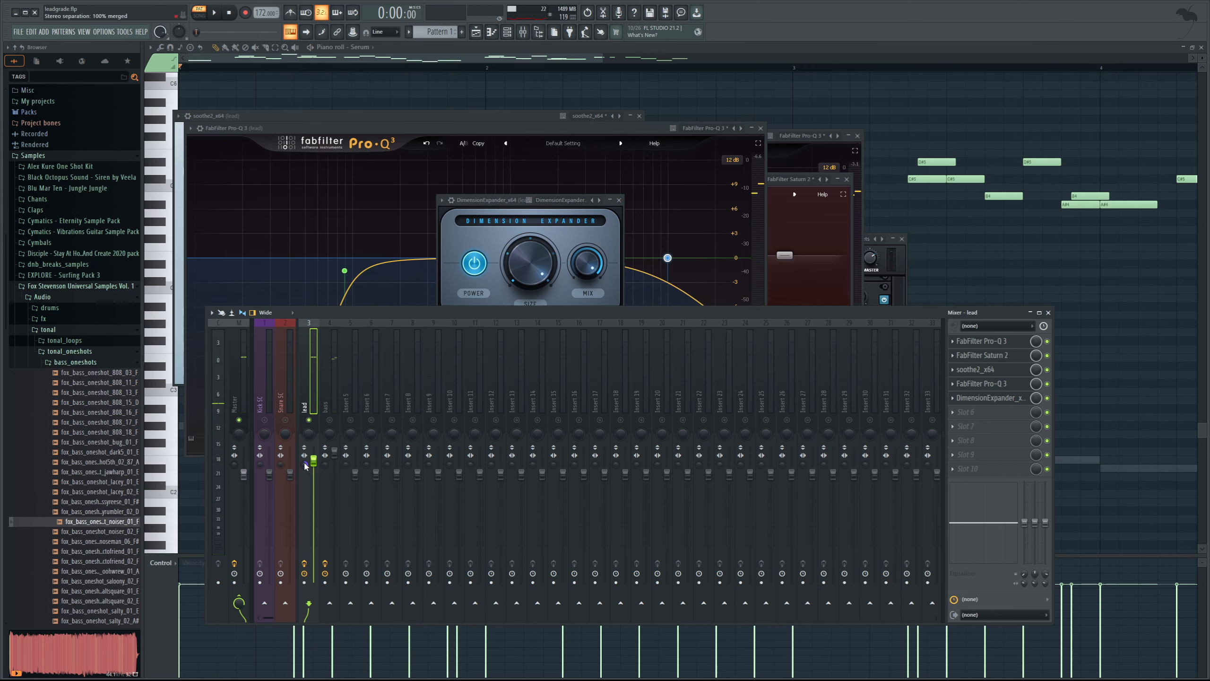
Lower Dimension Expander's size and mix, and audition the lead with the reduced widening
click(513, 195)
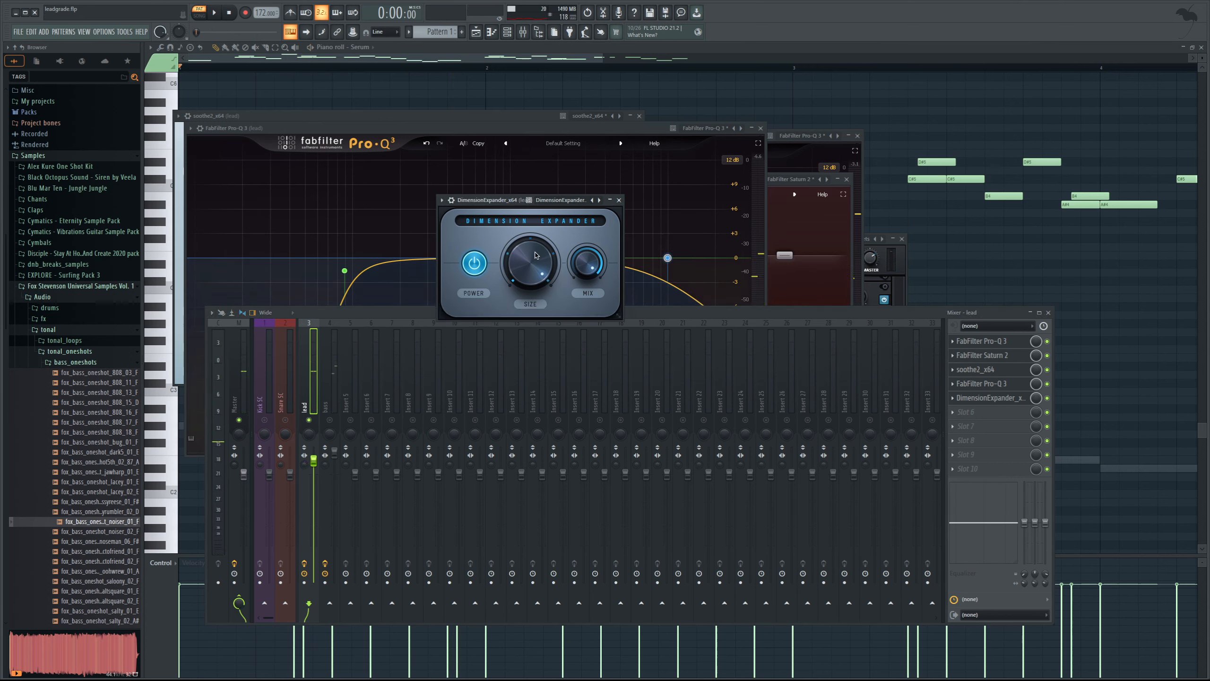
drag(574, 281, 576, 302)
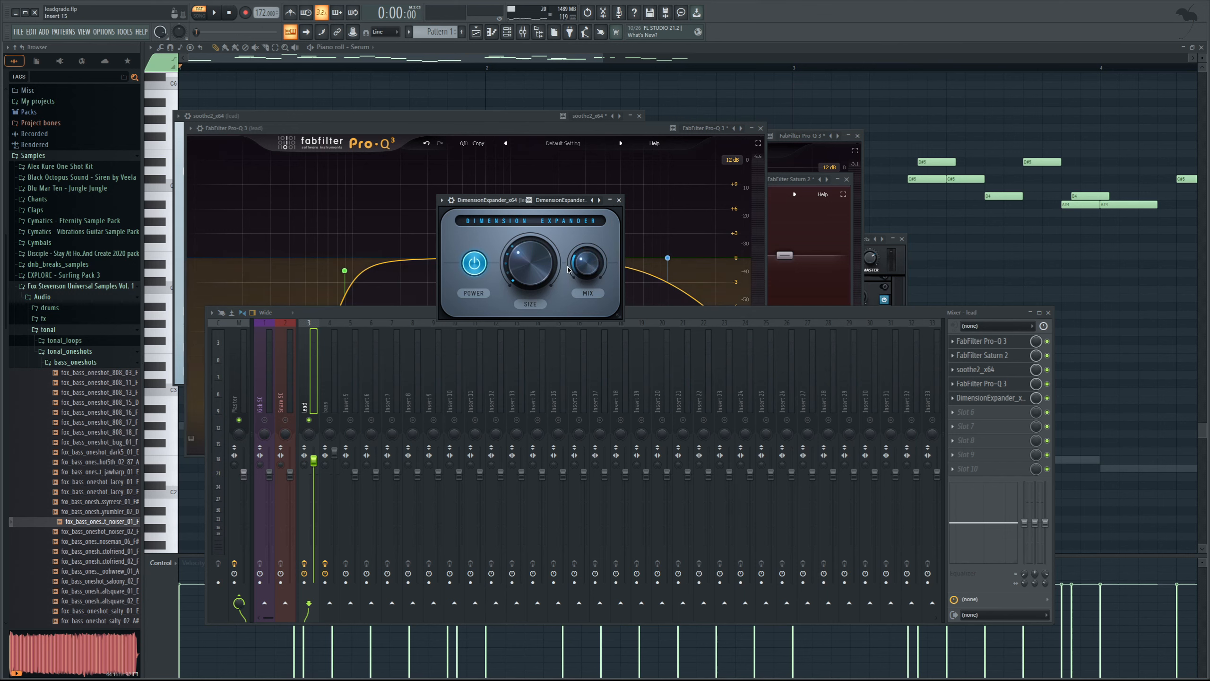
key(space)
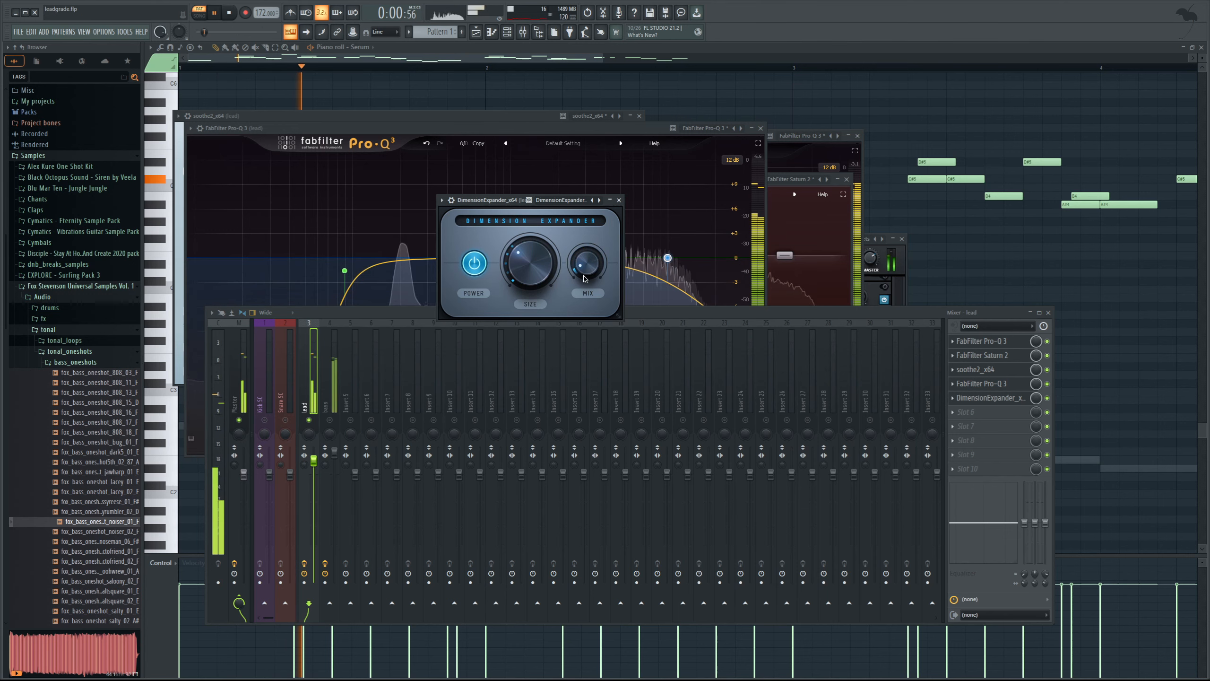
key(space)
Merge the master's stereo separation to mono to check the lead in playback, reset it, and reselect the lead track
mouse_move(657, 269)
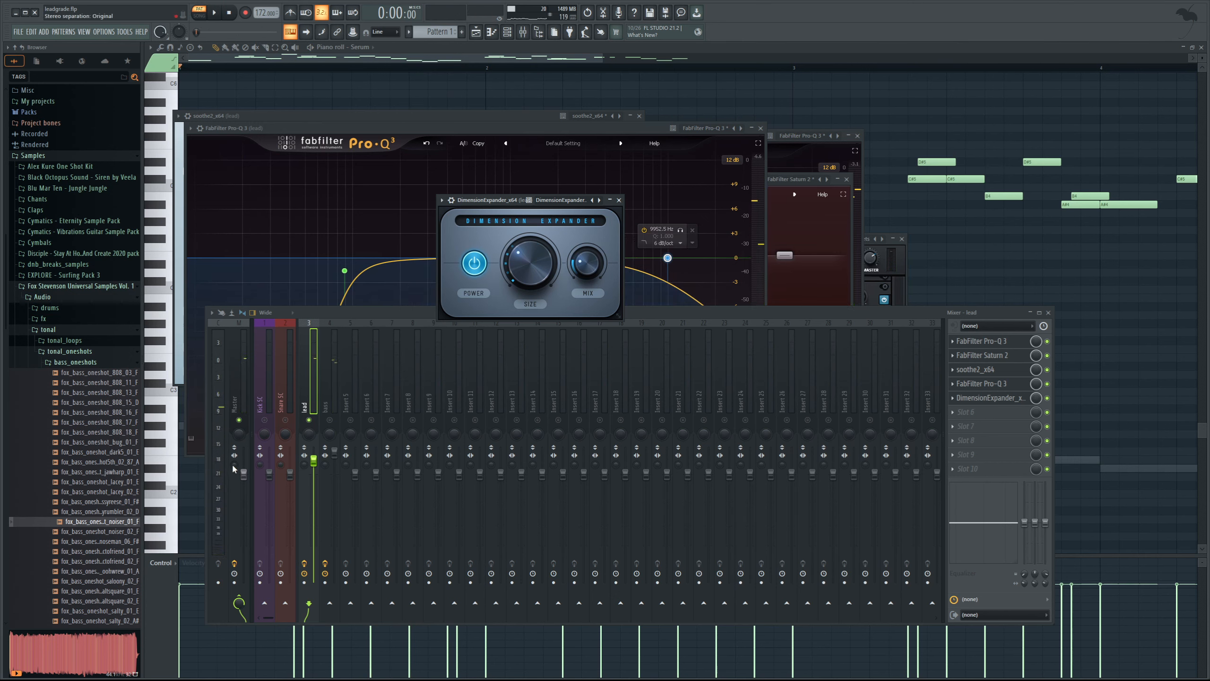
drag(234, 463, 234, 472)
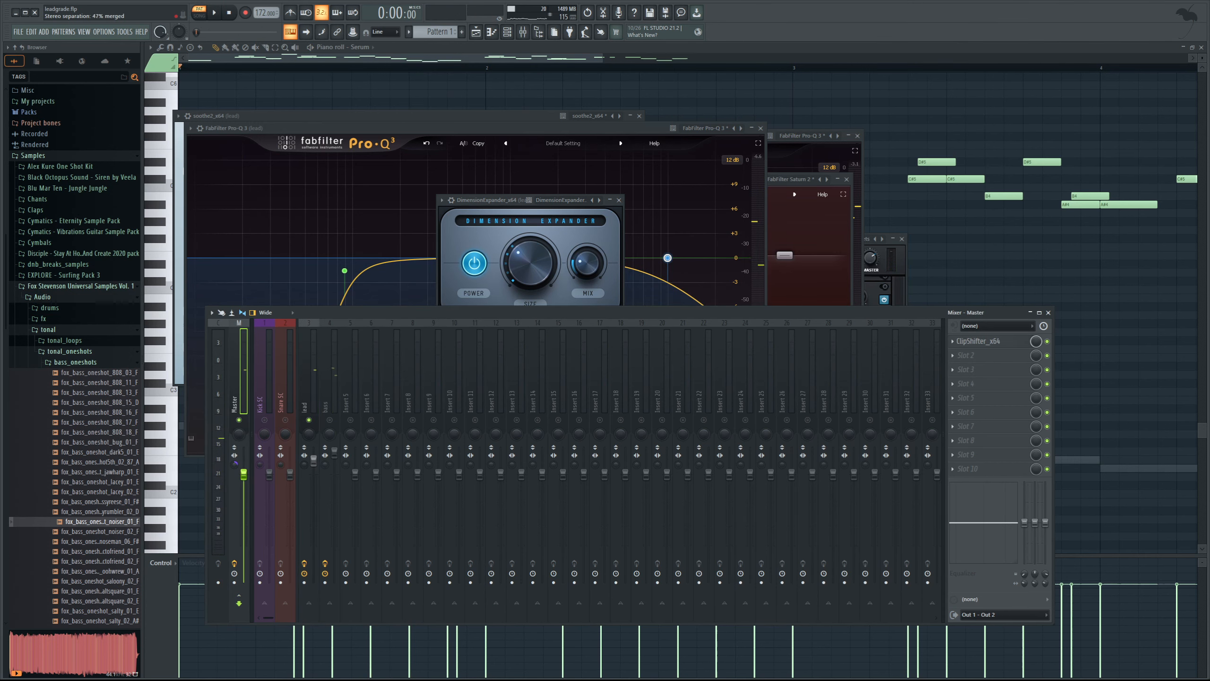
click(216, 13)
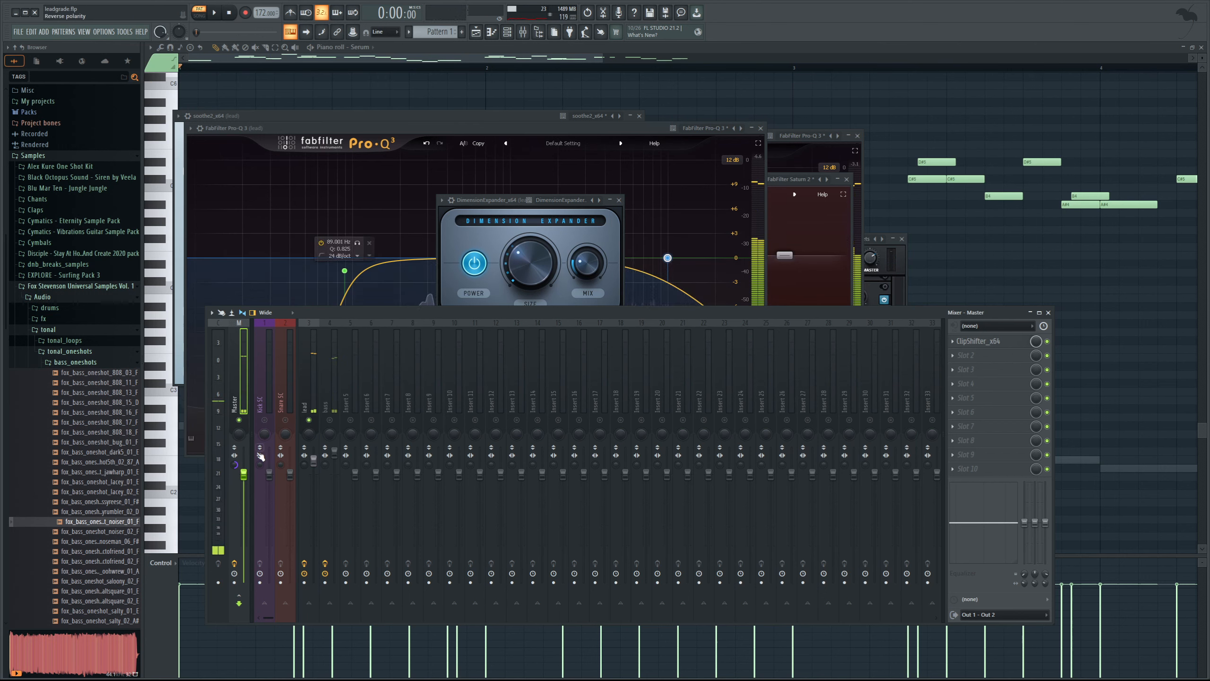
alt+click(235, 464)
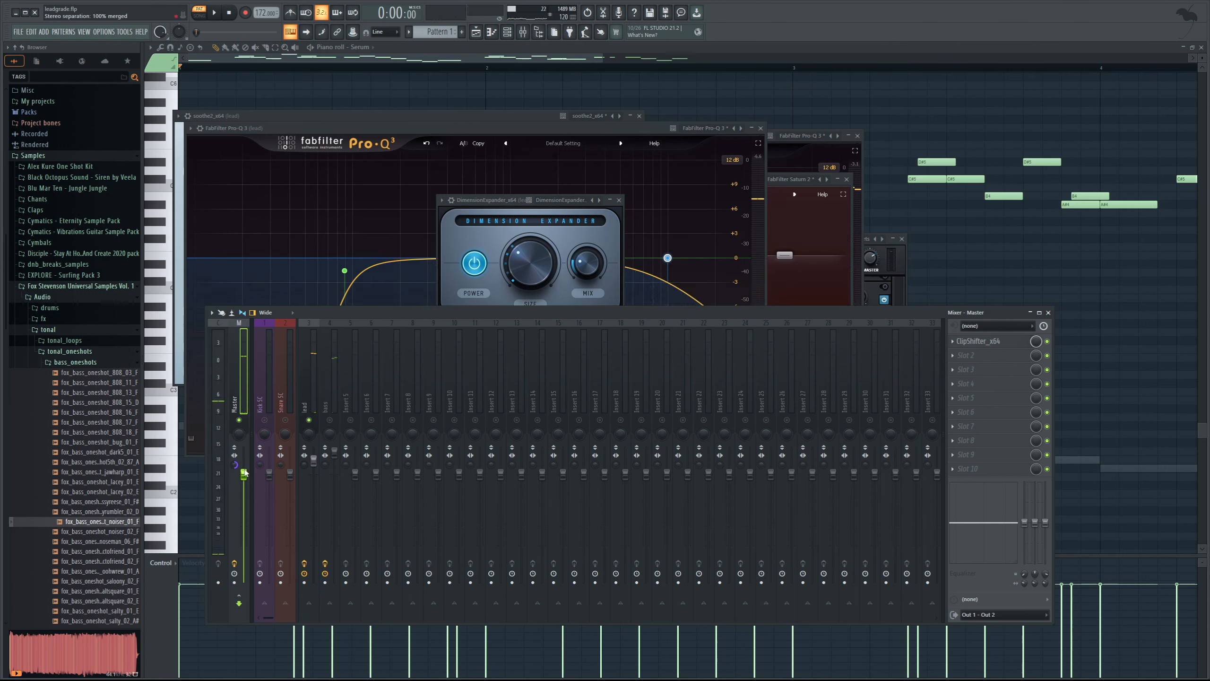
click(311, 399)
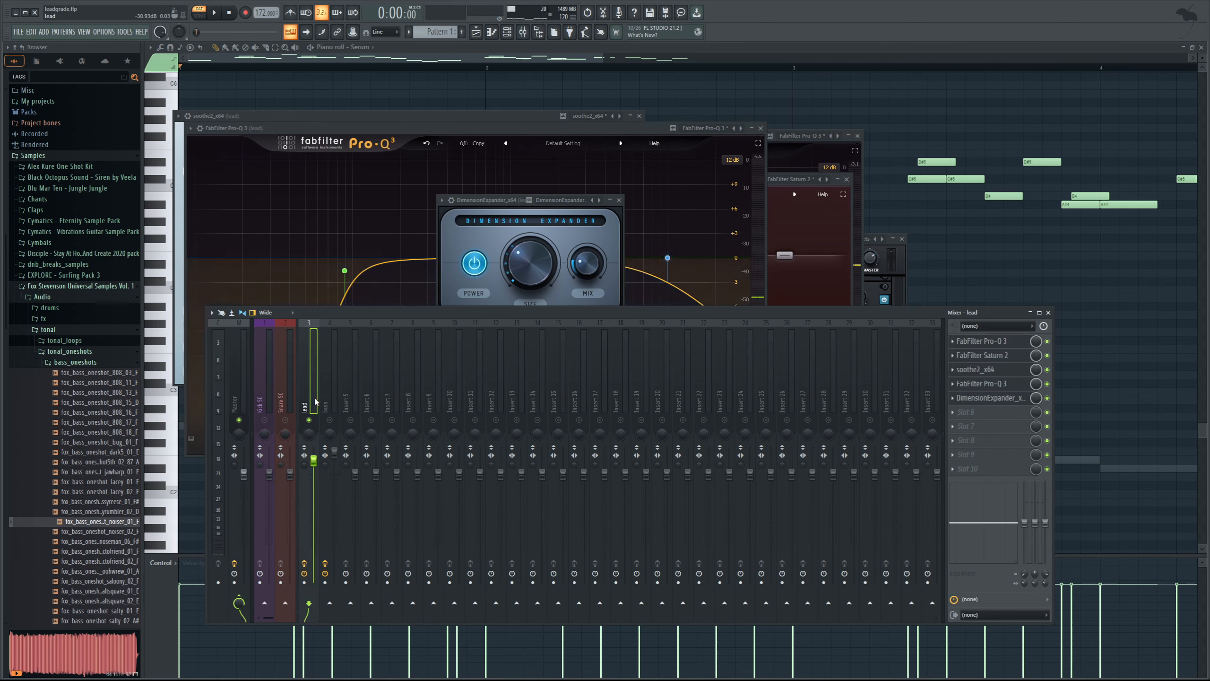
Unsolo the lead track, play the full pattern, and raise the lead's mixer volume to 125% against the other tracks
right_click(308, 419)
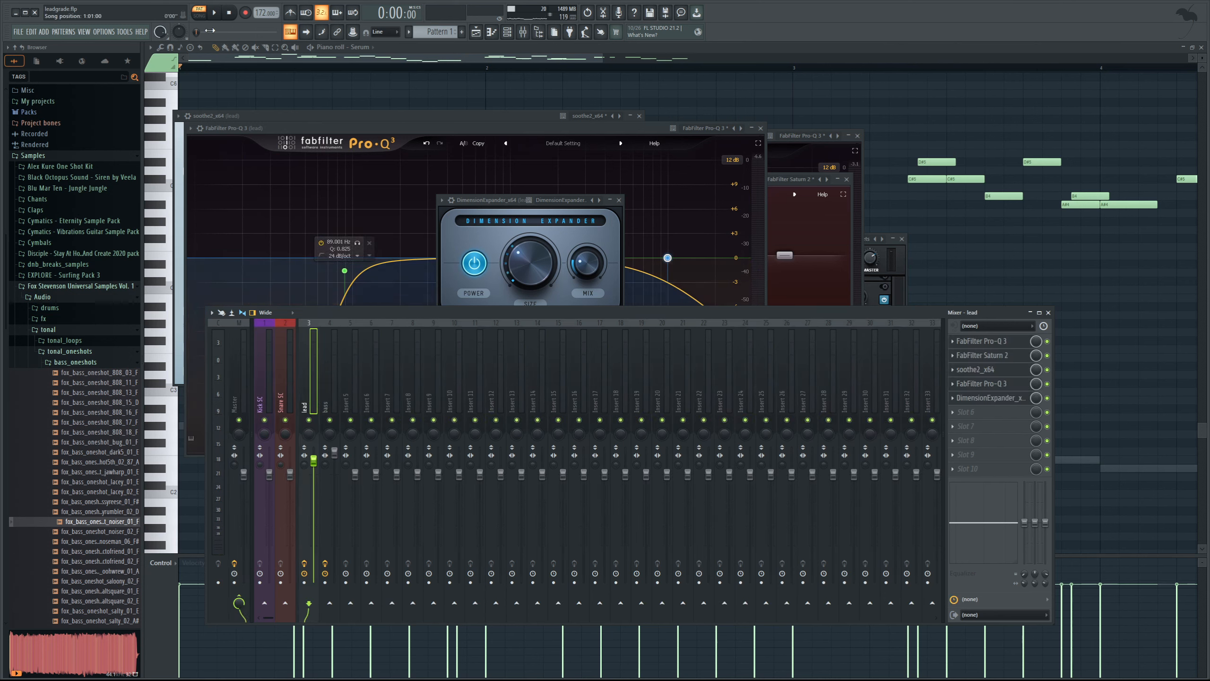
click(507, 31)
click(216, 17)
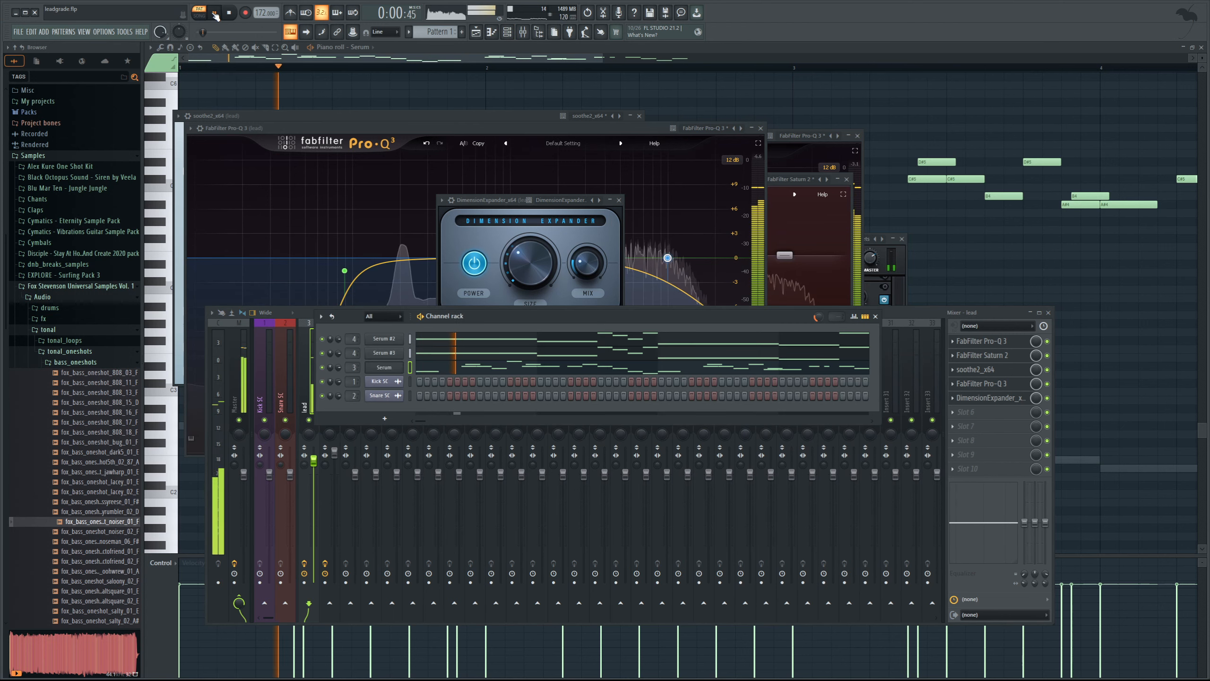
click(307, 404)
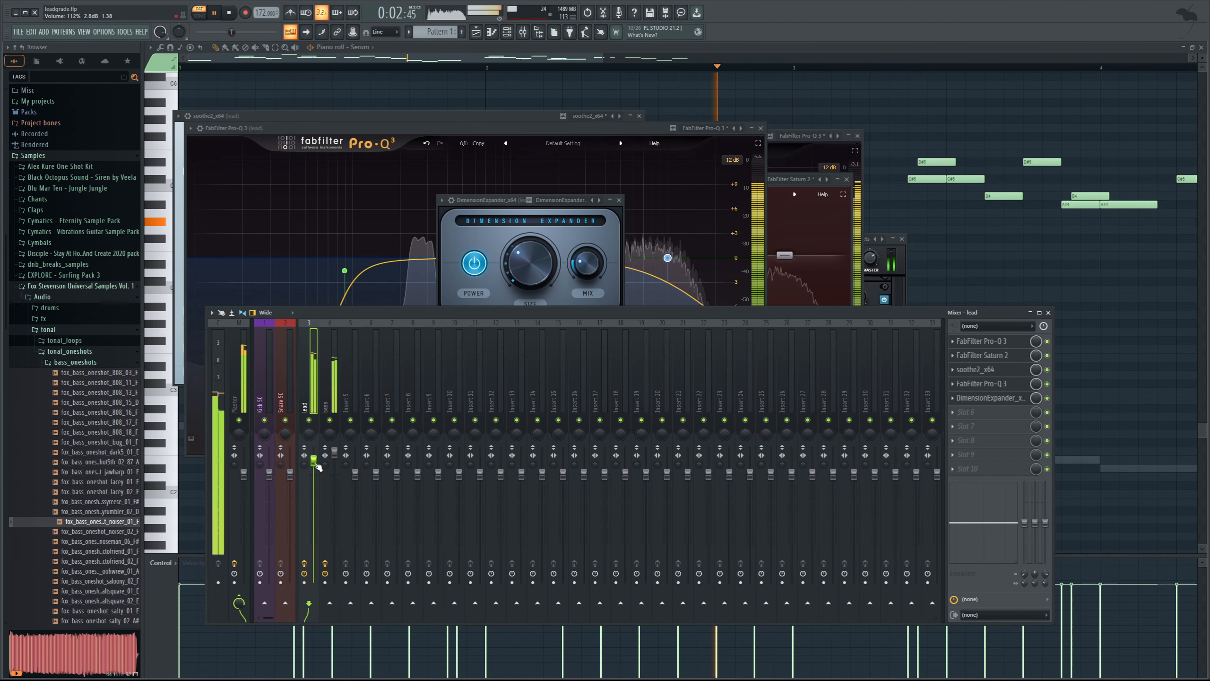
drag(313, 460, 315, 449)
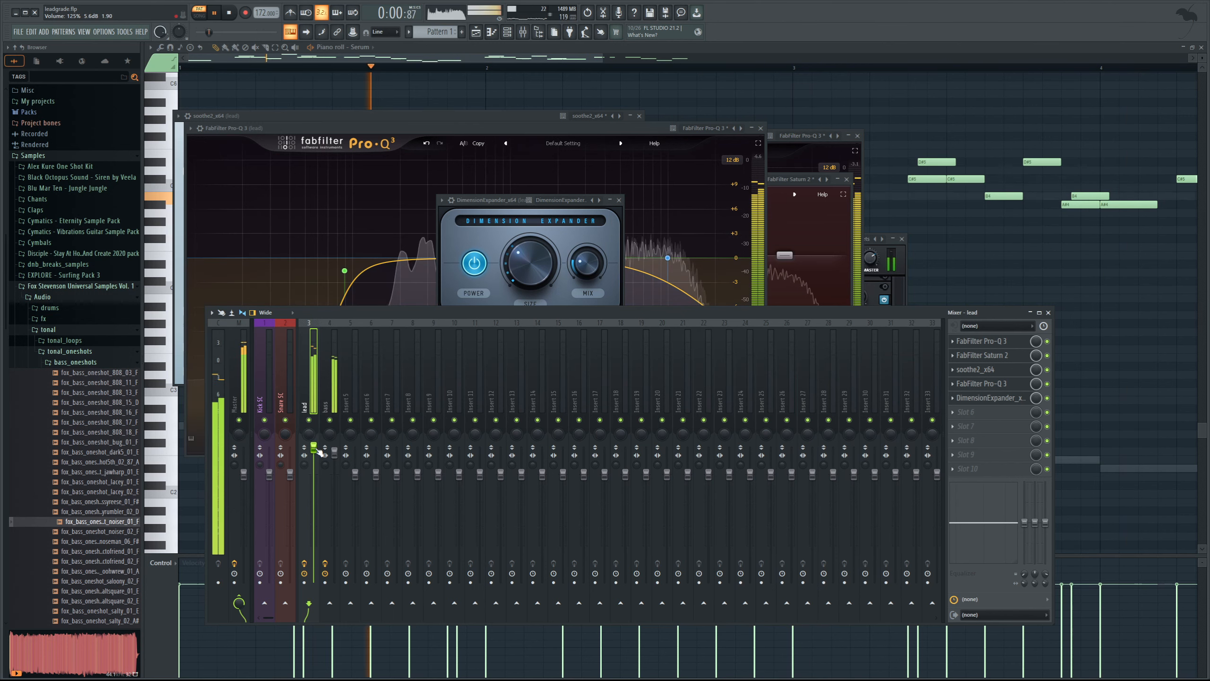
click(228, 13)
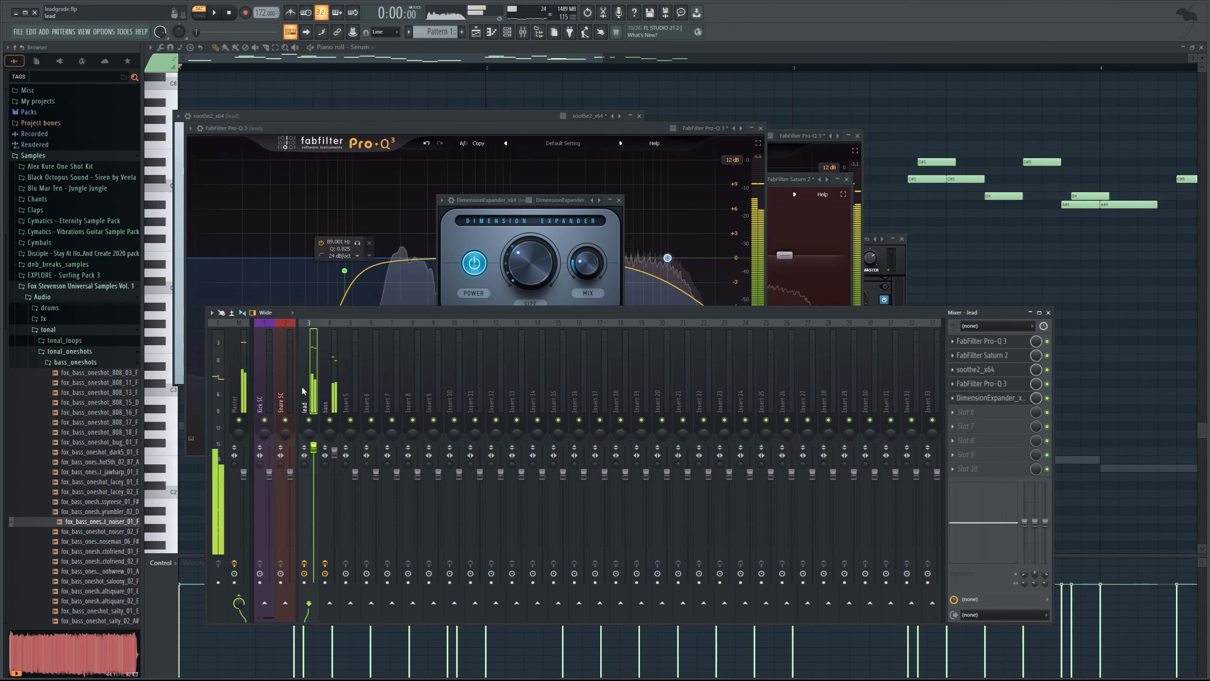
Load FabFilter Pro-Q 3 after ClipShifter on the master and play the pattern to examine the full mix's spectrum
click(239, 399)
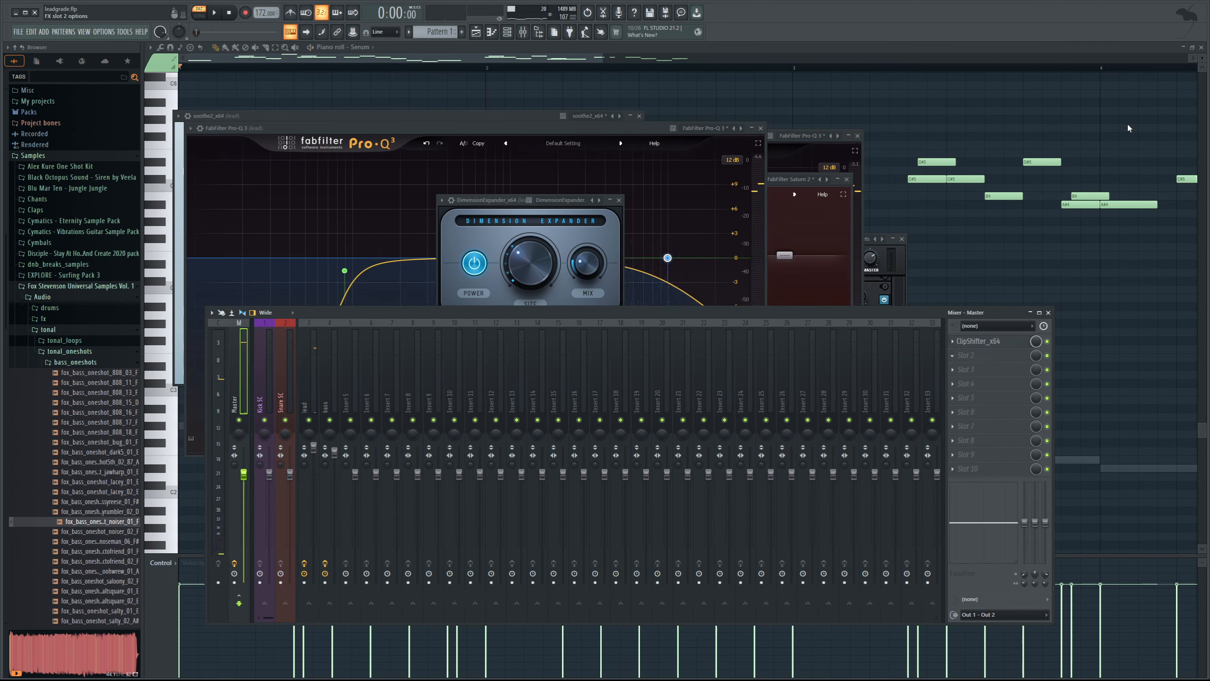
key(space)
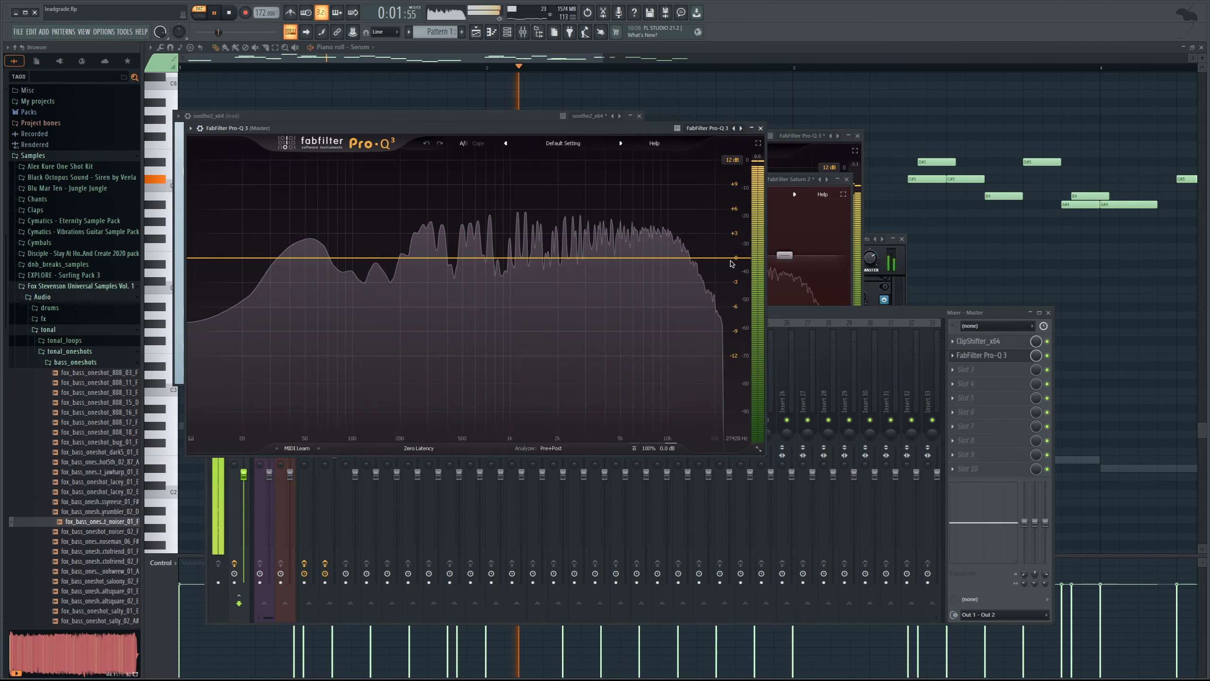
key(space)
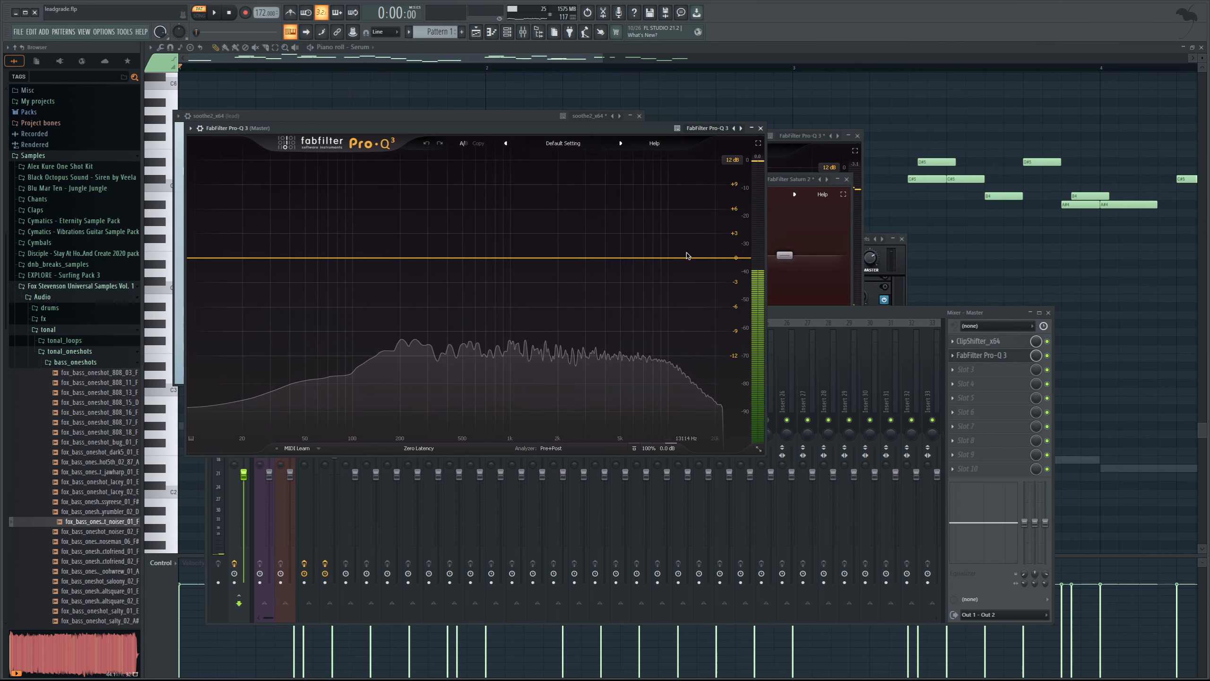
click(953, 355)
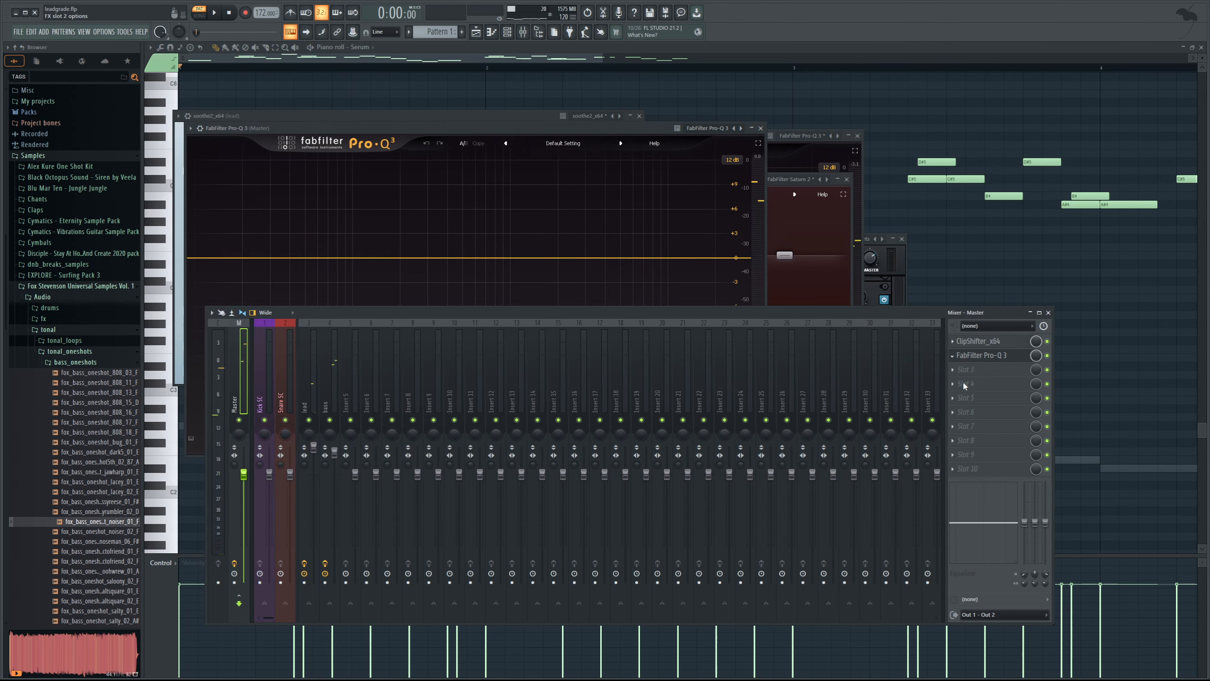
click(968, 375)
Show the lead's entire four-bar melody in the piano roll and bring up the channel rack
click(654, 60)
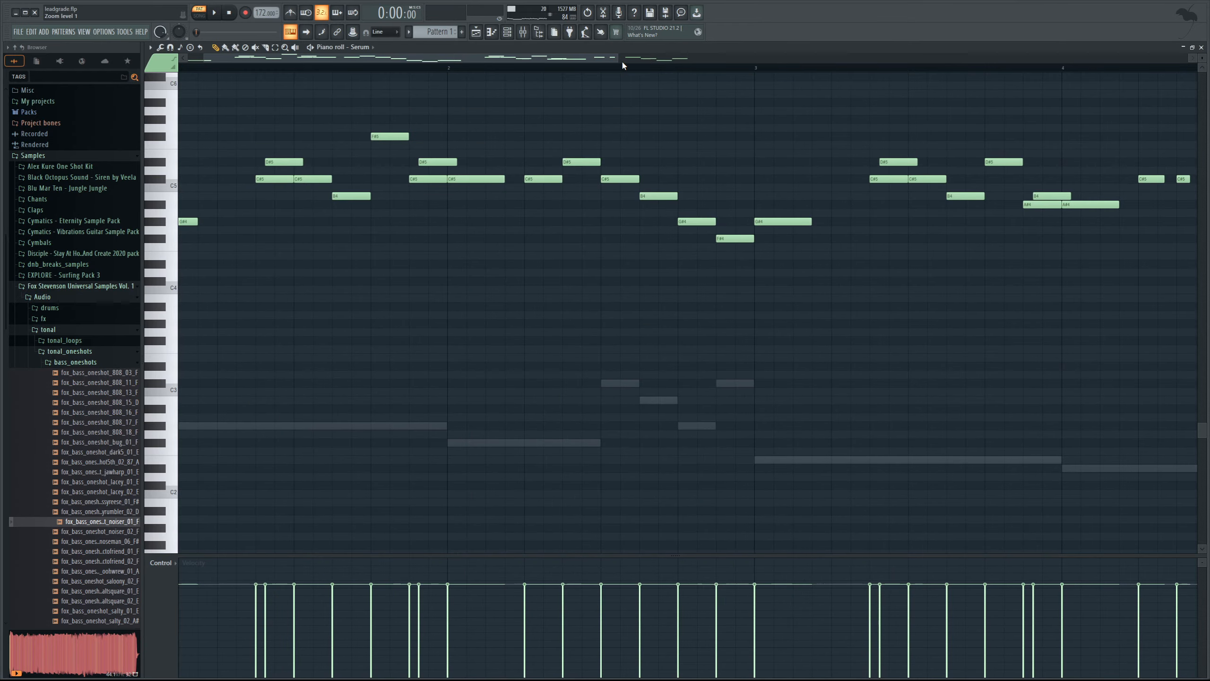
drag(610, 59, 835, 175)
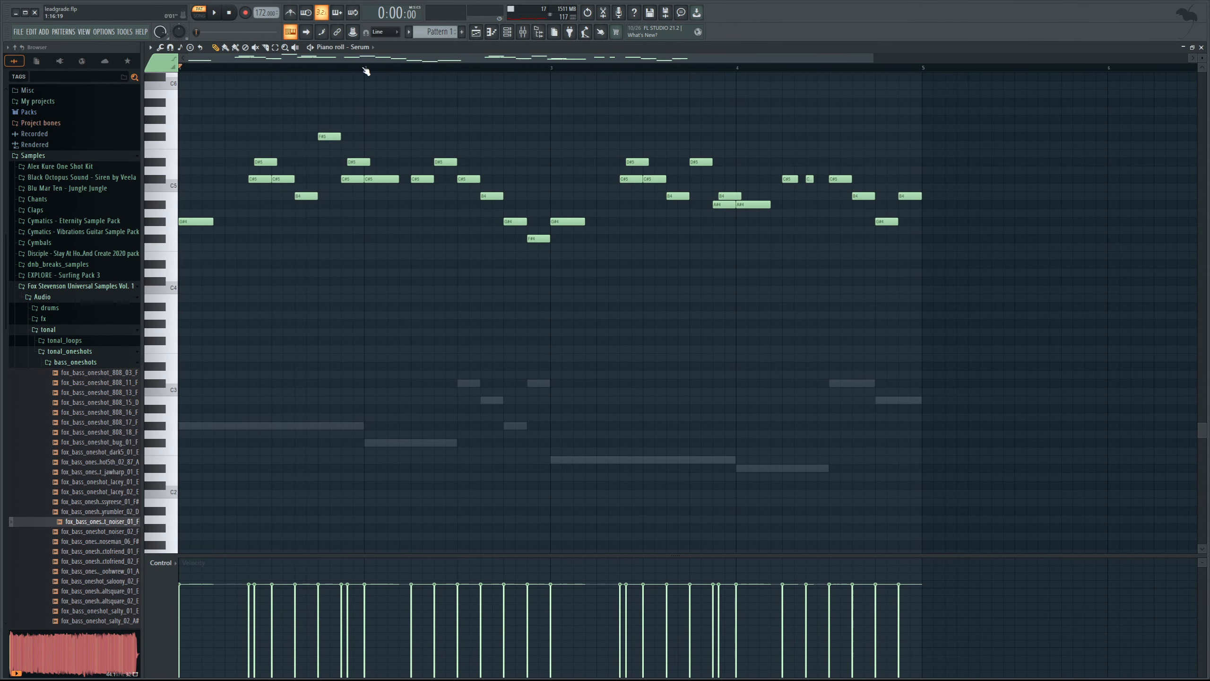
key(F6)
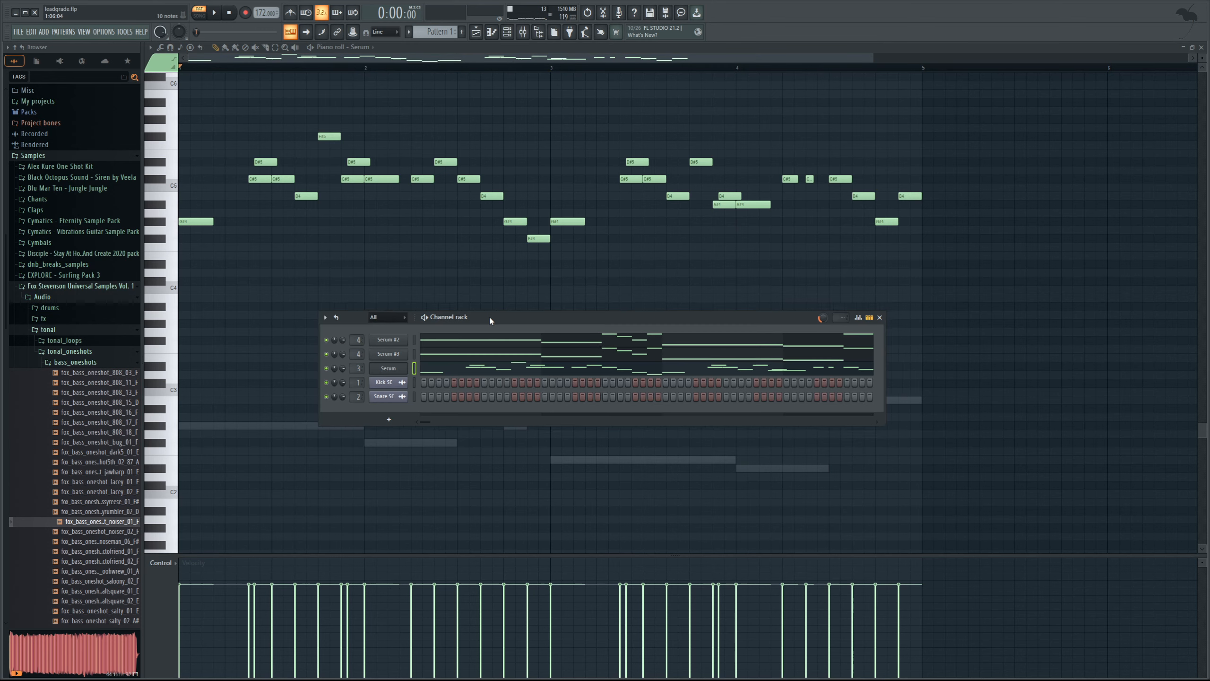